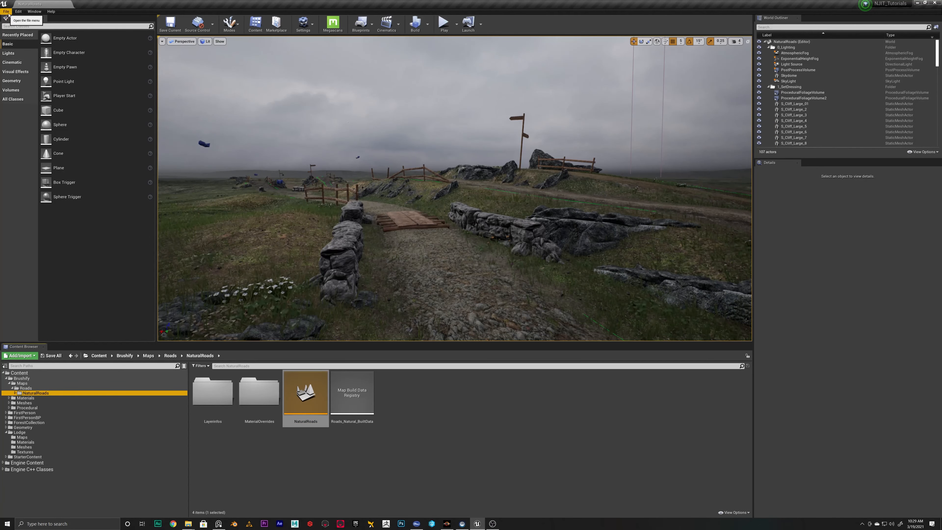
{"action": "left_click", "coordinate": [6, 11]}
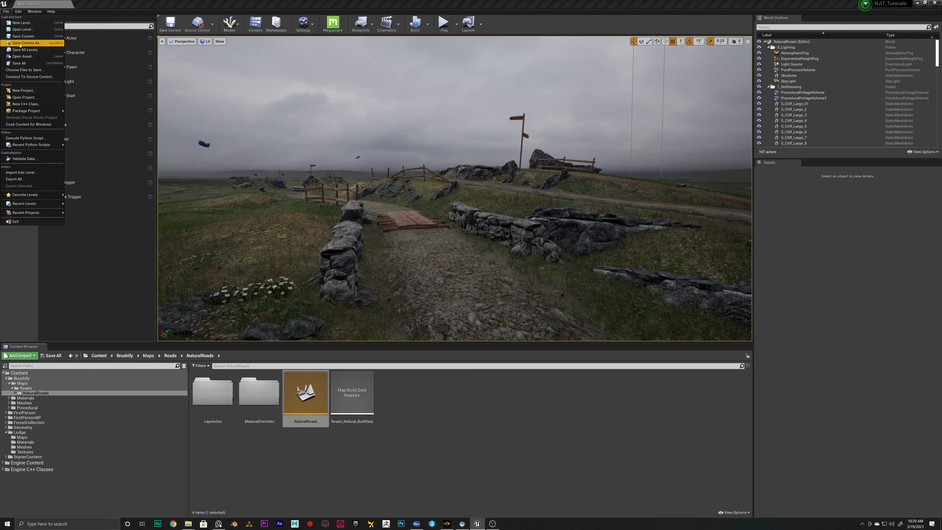
{"action": "left_click", "coordinate": [31, 42]}
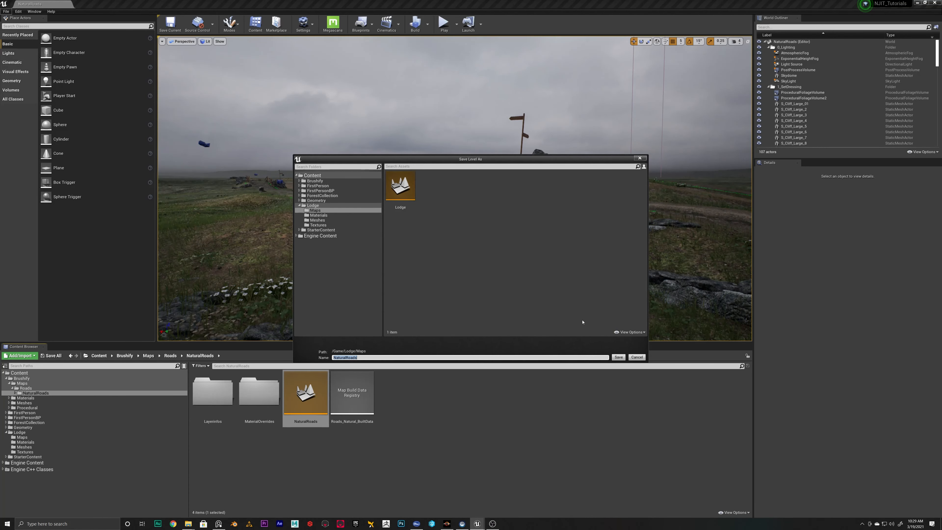
{"action": "left_click", "coordinate": [638, 359]}
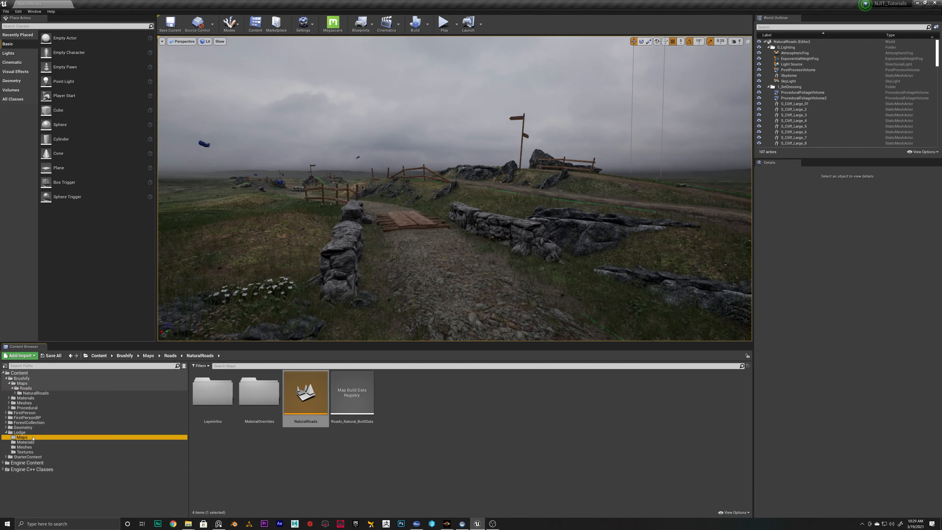
Open the Lodge level from the project's Lodge/Maps folder and look over its landscape
{"action": "double_click", "coordinate": [226, 403]}
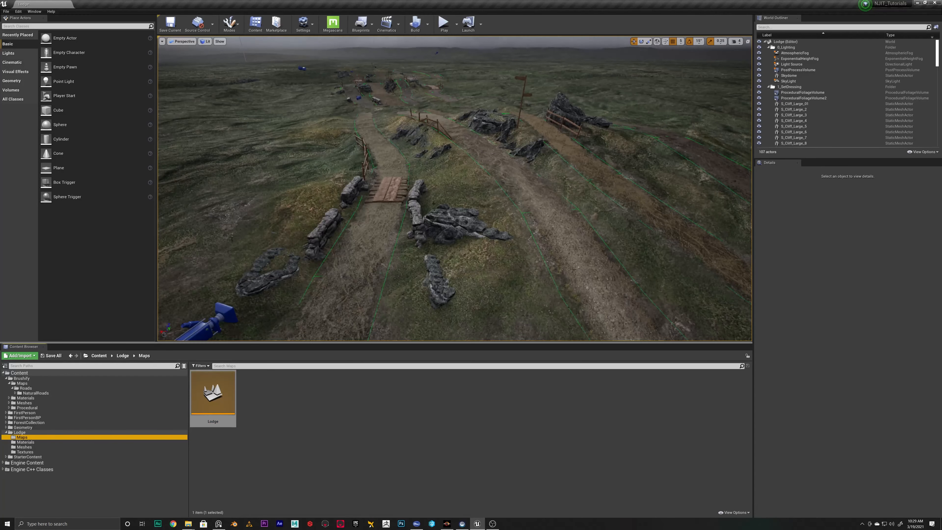
{"action": "right_click_drag", "start_coordinate": [433, 203], "coordinate": [441, 167]}
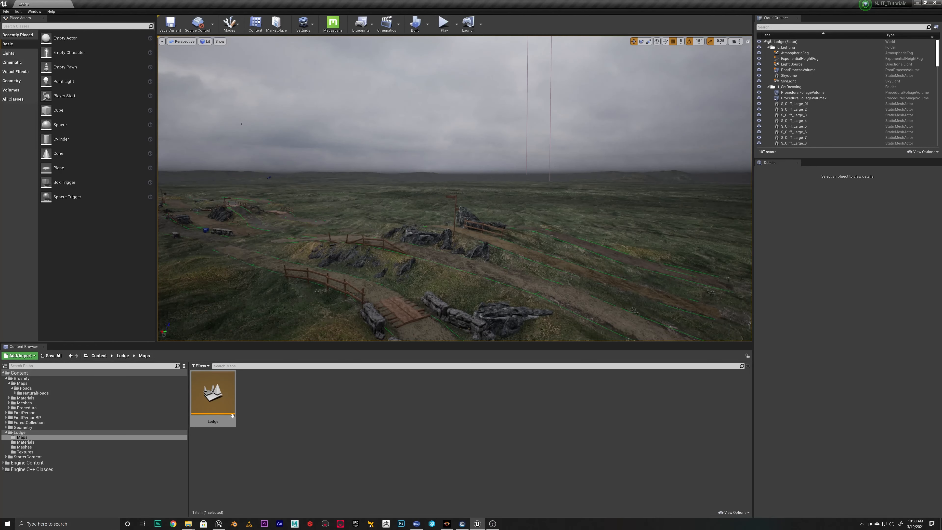
{"action": "right_click_drag", "start_coordinate": [426, 223], "coordinate": [447, 238]}
{"action": "key", "text": "s"}
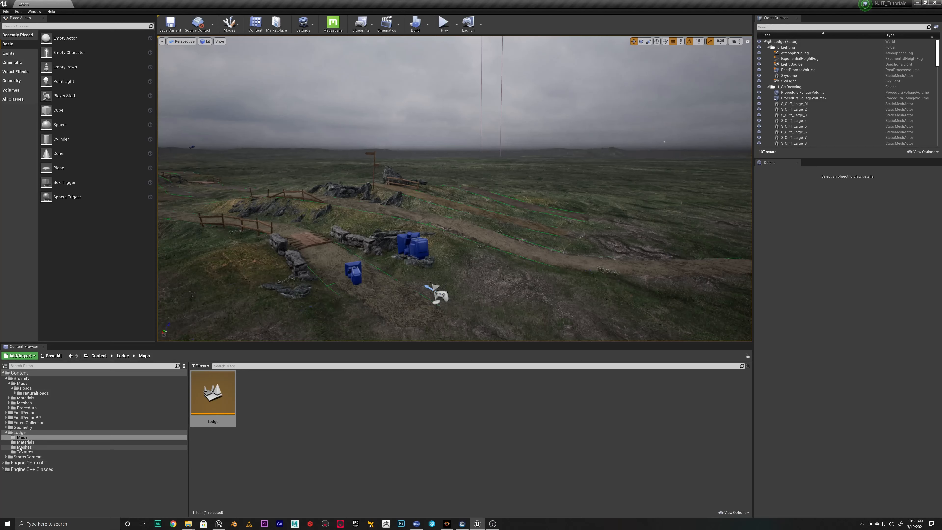
Collapse the Brushify folder tree and open M_GlobalMaterial from the Lodge/Materials folder in a maximized material editor
{"action": "left_click", "coordinate": [6, 377]}
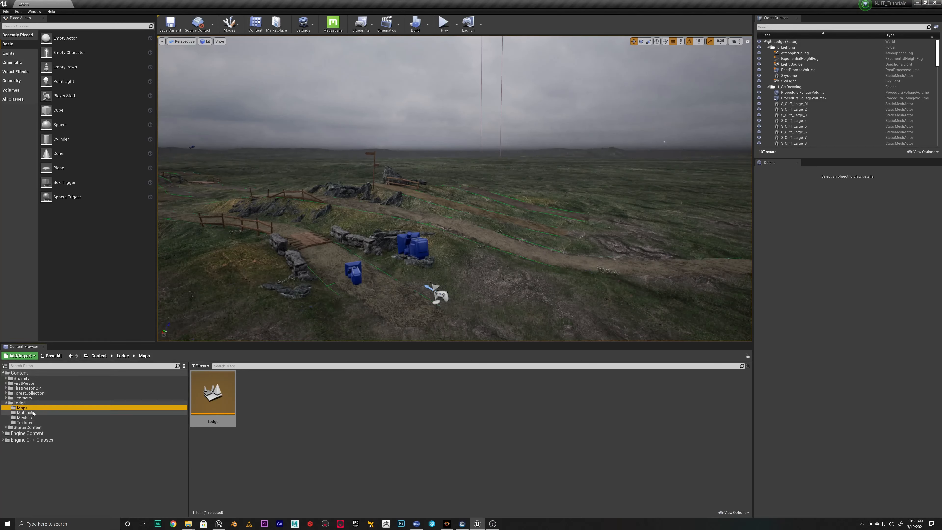
{"action": "left_click", "coordinate": [26, 418]}
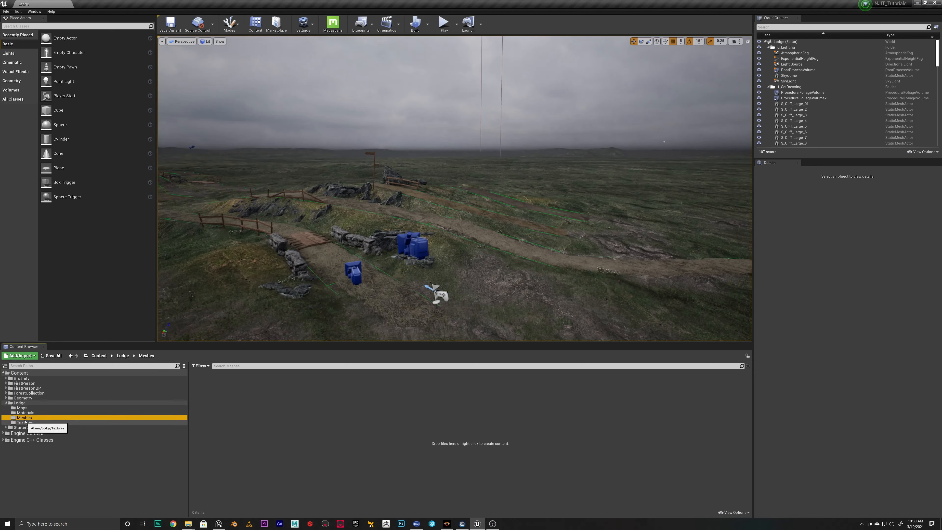
{"action": "left_click", "coordinate": [26, 412]}
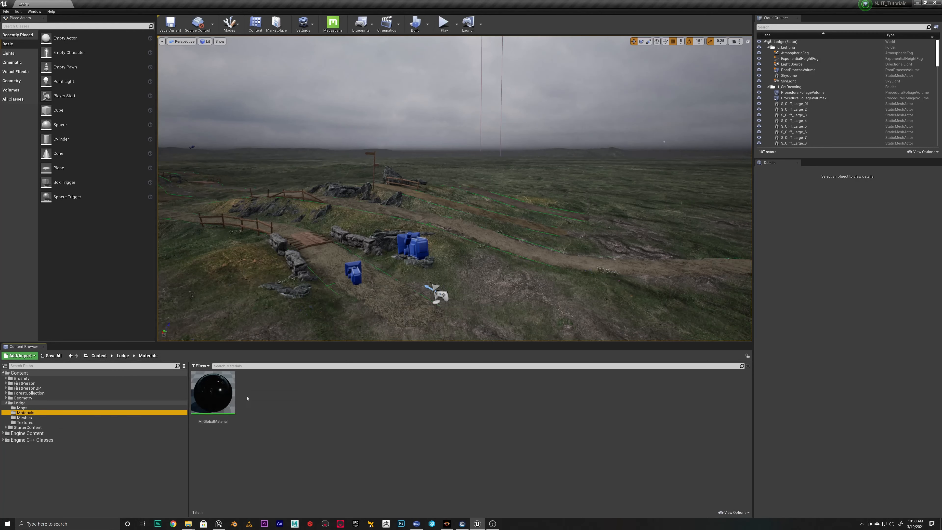
{"action": "mouse_move", "coordinate": [232, 396]}
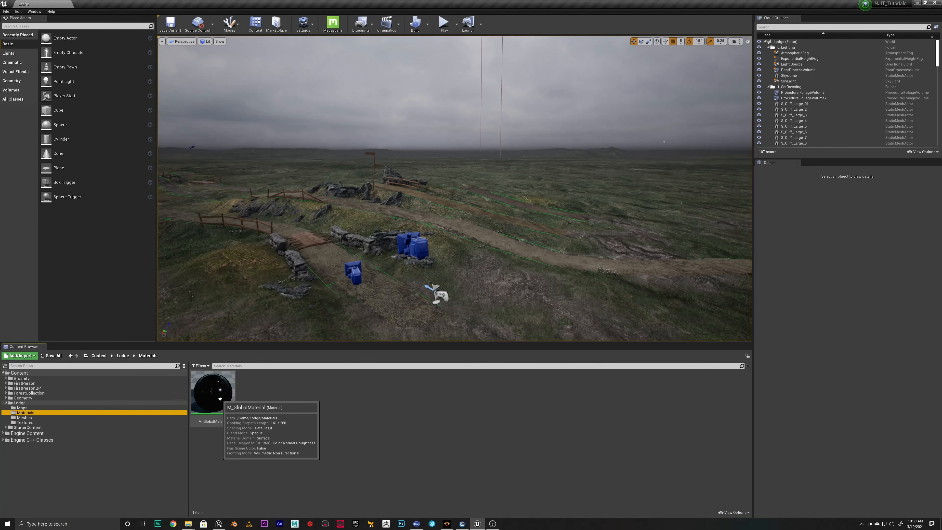
{"action": "left_click", "coordinate": [220, 398]}
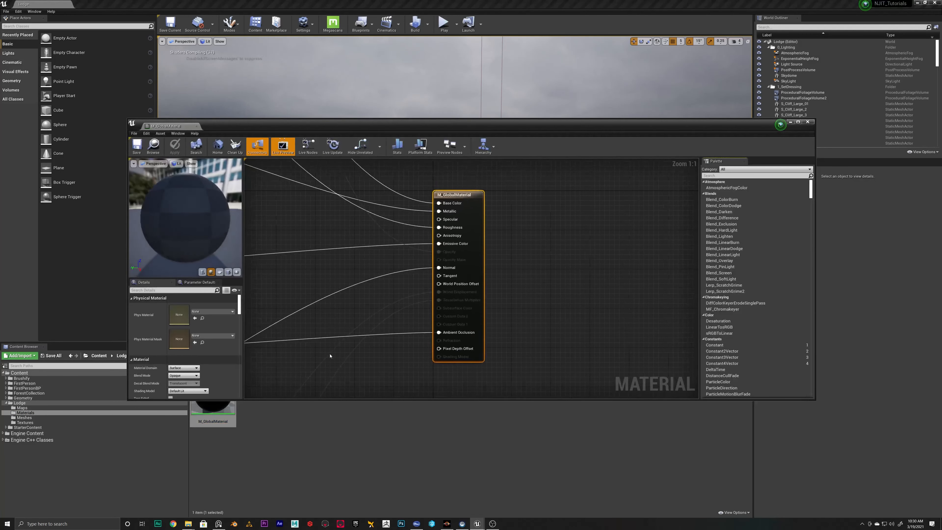
{"action": "double_click", "coordinate": [507, 126]}
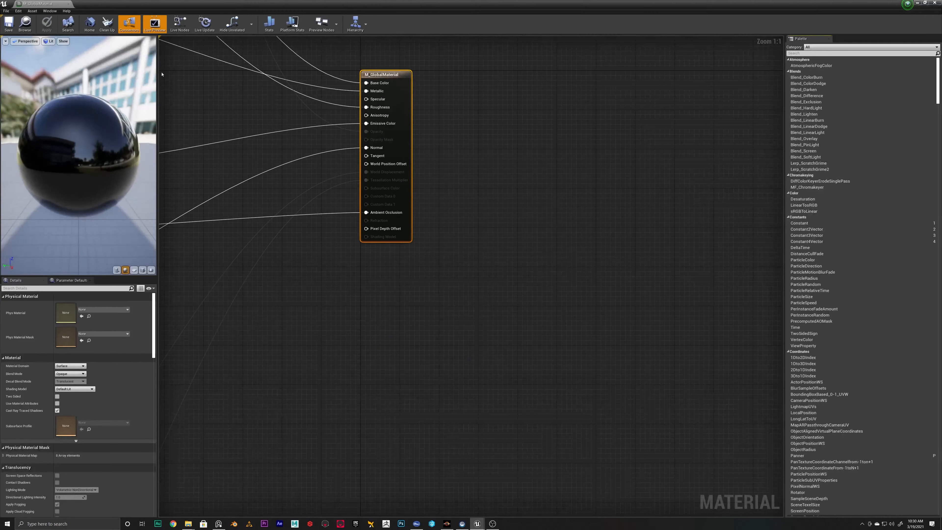
Examine the material graph's node groups, including Diffuse, Roughness, Metallic, Emissive, AO and Normal
{"action": "key", "text": "Home"}
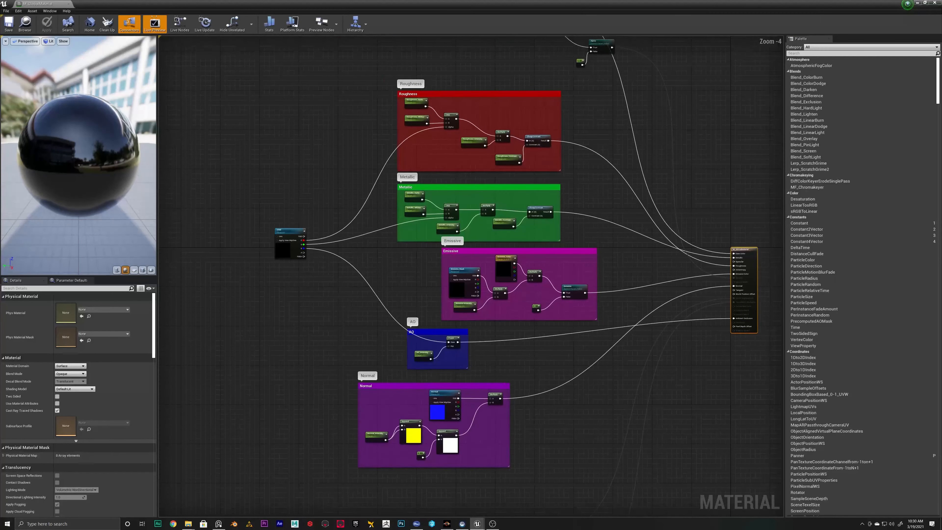
{"action": "right_click_drag", "start_coordinate": [551, 42], "coordinate": [466, 223]}
{"action": "scroll", "coordinate": [502, 196], "scroll_direction": "up", "scroll_amount": 4}
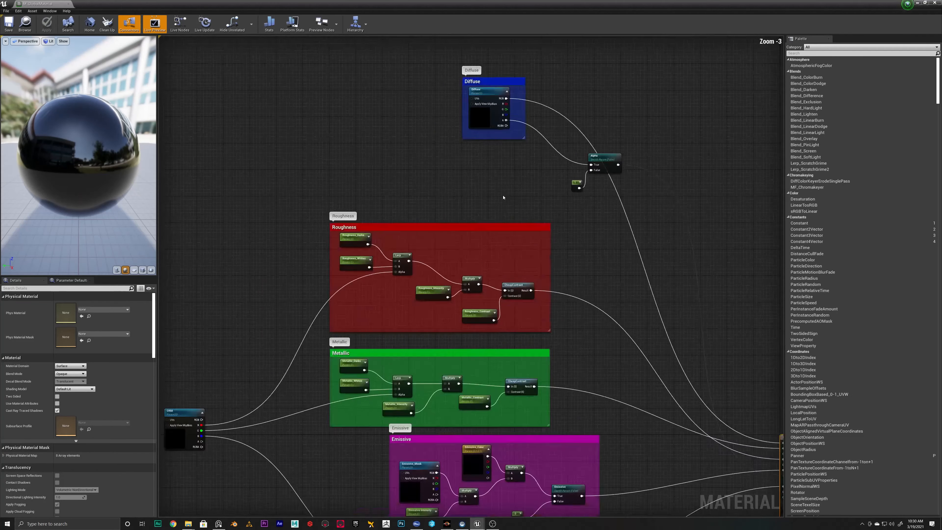
{"action": "right_click_drag", "start_coordinate": [553, 312], "coordinate": [422, 202]}
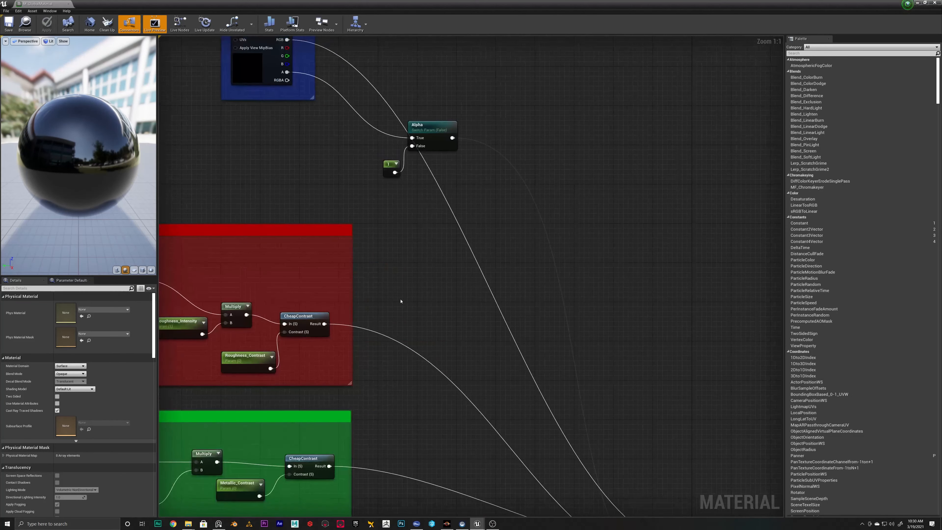
{"action": "right_click_drag", "start_coordinate": [332, 380], "coordinate": [731, 110]}
{"action": "right_click_drag", "start_coordinate": [532, 401], "coordinate": [516, 293]}
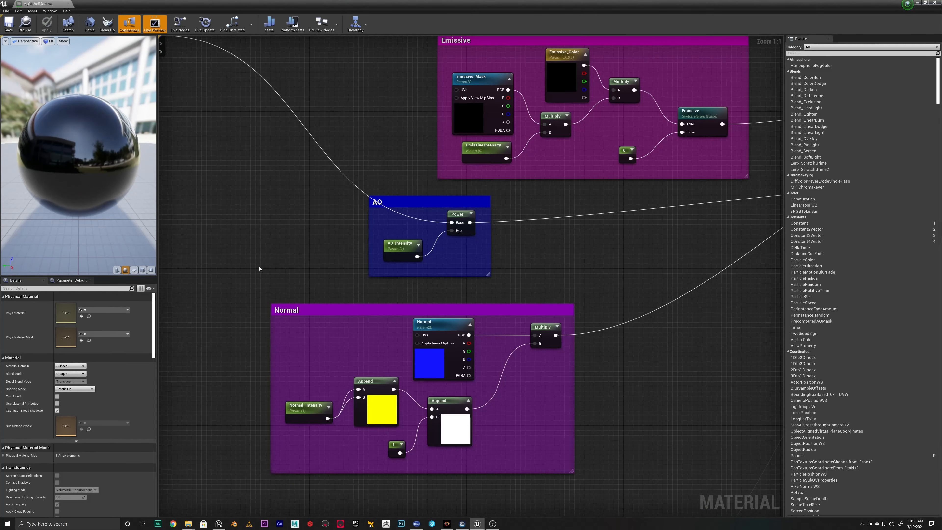
{"action": "right_click_drag", "start_coordinate": [448, 322], "coordinate": [397, 270]}
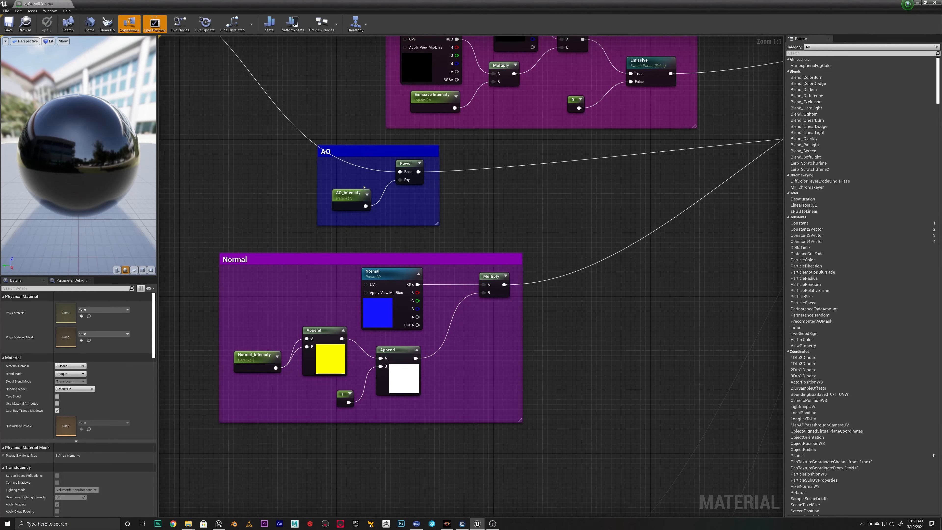
{"action": "right_click_drag", "start_coordinate": [374, 335], "coordinate": [378, 165]}
{"action": "right_click_drag", "start_coordinate": [376, 333], "coordinate": [329, 195]}
{"action": "scroll", "coordinate": [379, 225], "scroll_direction": "down", "scroll_amount": 3}
{"action": "right_click_drag", "start_coordinate": [450, 166], "coordinate": [444, 346]}
{"action": "right_click_drag", "start_coordinate": [429, 243], "coordinate": [500, 336]}
{"action": "right_click_drag", "start_coordinate": [272, 220], "coordinate": [391, 269]}
{"action": "scroll", "coordinate": [292, 285], "scroll_direction": "up", "scroll_amount": 3}
Inspect the ORM, Diffuse, Emissive_Mask, Normal and Height_Map texture parameters in the material graph
{"action": "left_click", "coordinate": [278, 286]}
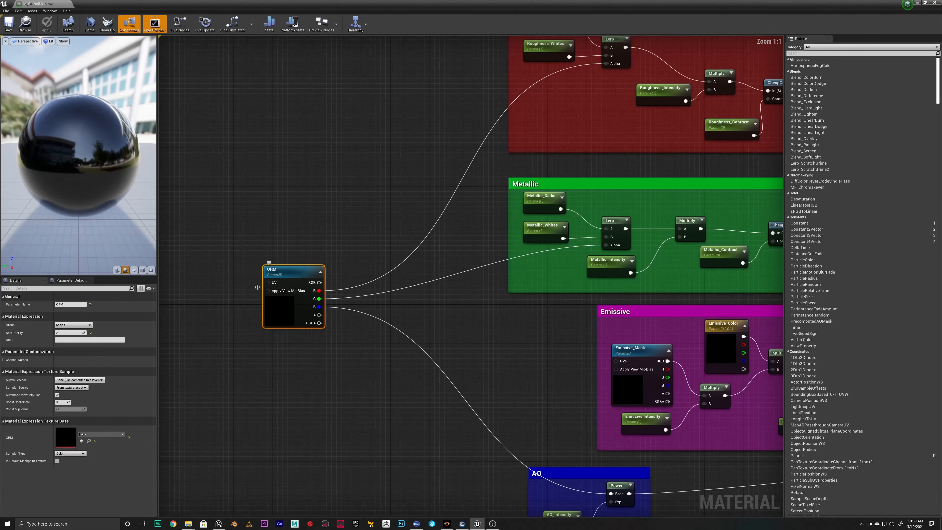
{"action": "right_click_drag", "start_coordinate": [484, 233], "coordinate": [406, 339]}
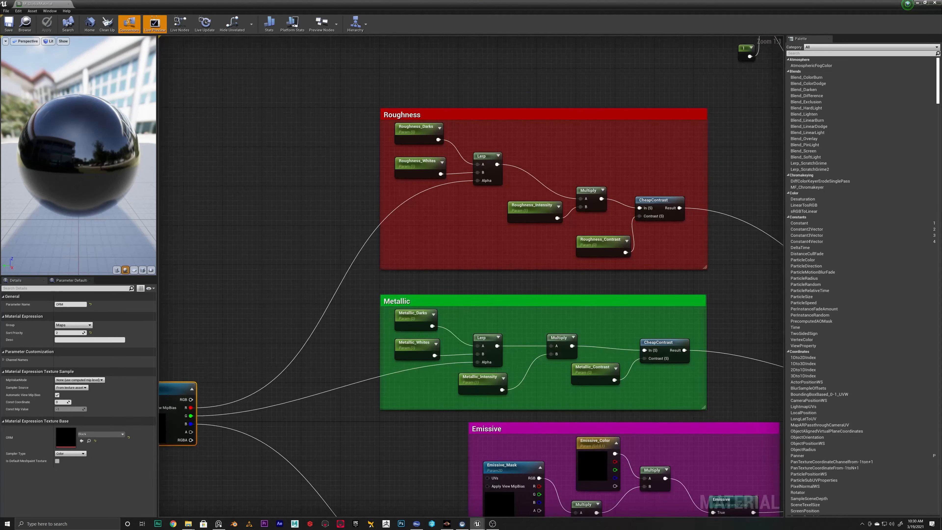
{"action": "right_click_drag", "start_coordinate": [482, 112], "coordinate": [340, 355]}
{"action": "left_click", "coordinate": [465, 193]}
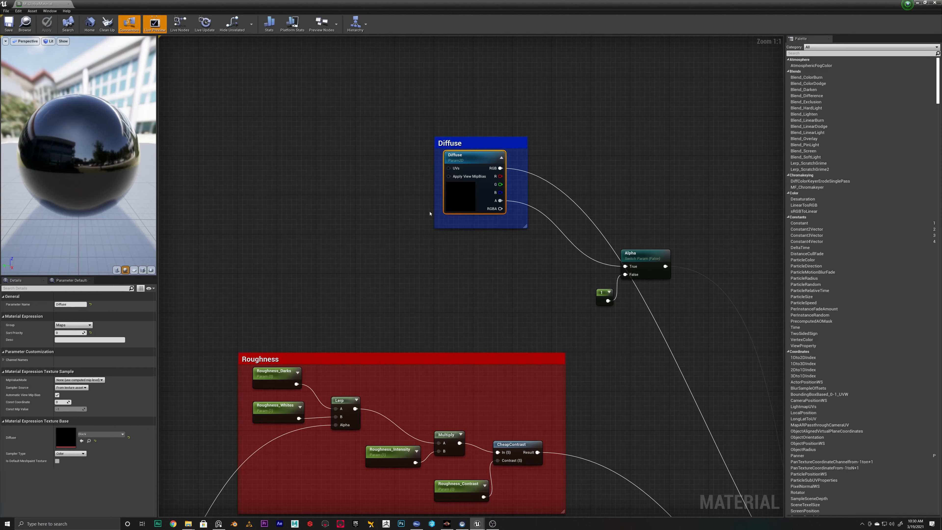
{"action": "right_click_drag", "start_coordinate": [651, 389], "coordinate": [507, 211]}
{"action": "right_click_drag", "start_coordinate": [365, 348], "coordinate": [576, 196]}
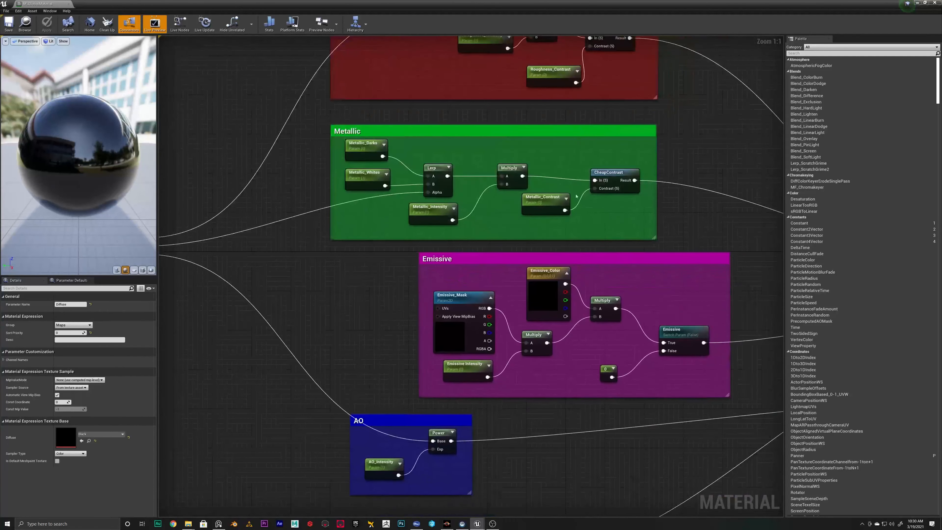
{"action": "left_click", "coordinate": [484, 326]}
{"action": "right_click_drag", "start_coordinate": [532, 371], "coordinate": [486, 223]}
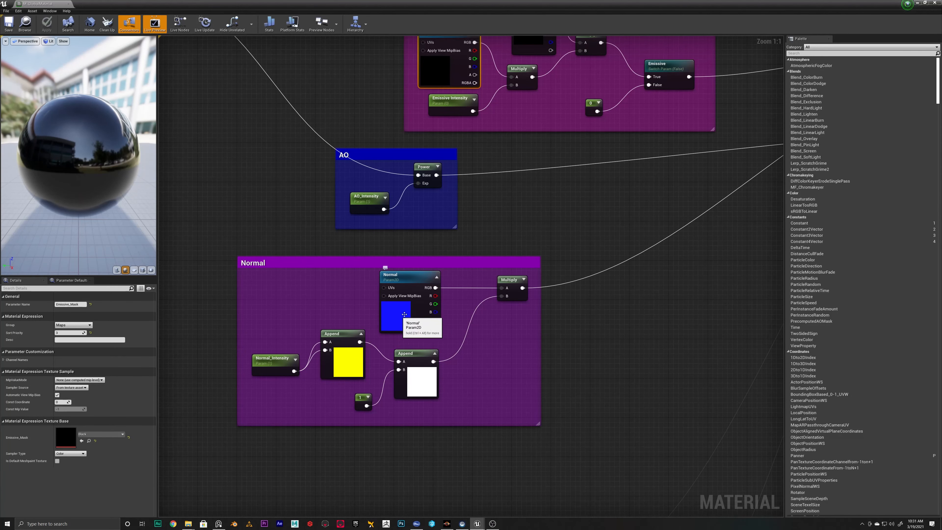
{"action": "left_click", "coordinate": [423, 301]}
{"action": "right_click_drag", "start_coordinate": [493, 451], "coordinate": [491, 120]}
{"action": "left_click", "coordinate": [285, 267]}
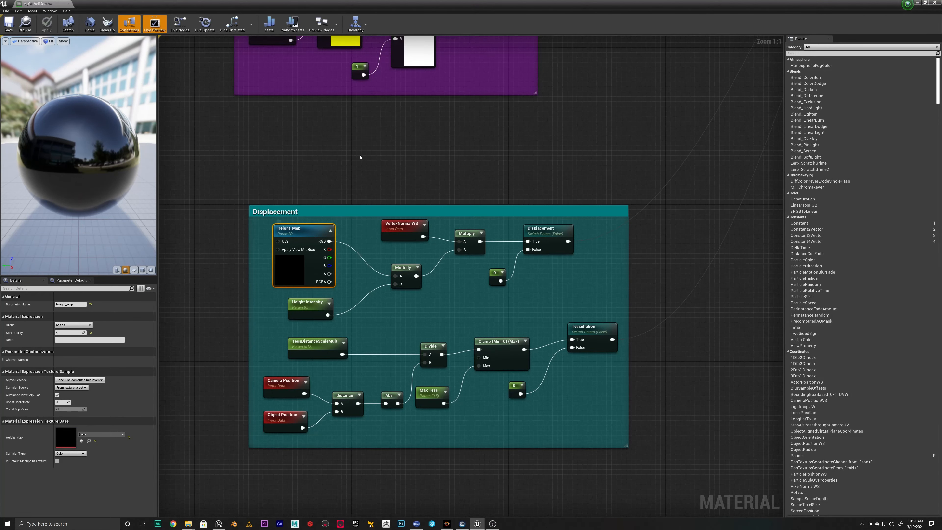
Review how the ORM texture's channels feed the Roughness, Metallic and AO groups, and close the material editor
{"action": "right_click_drag", "start_coordinate": [360, 155], "coordinate": [514, 354]}
{"action": "right_click_drag", "start_coordinate": [309, 49], "coordinate": [469, 456]}
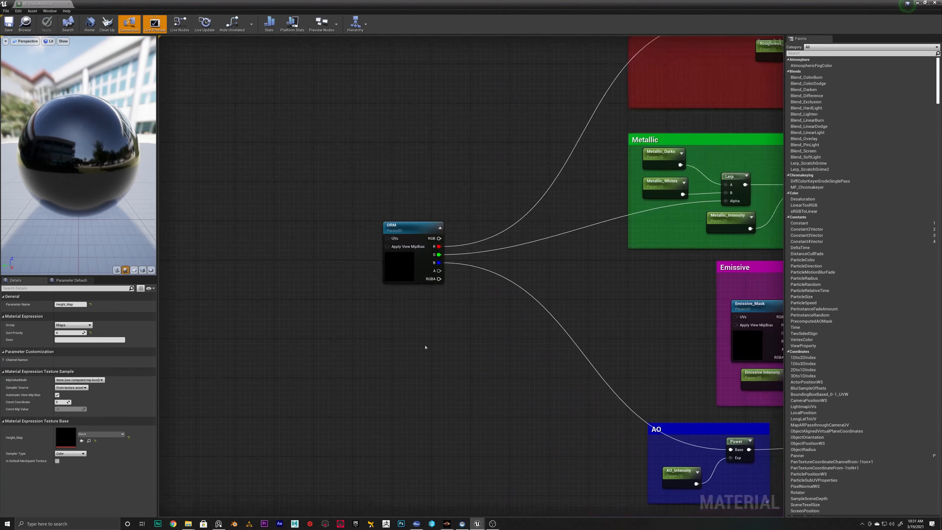
{"action": "left_click", "coordinate": [400, 255]}
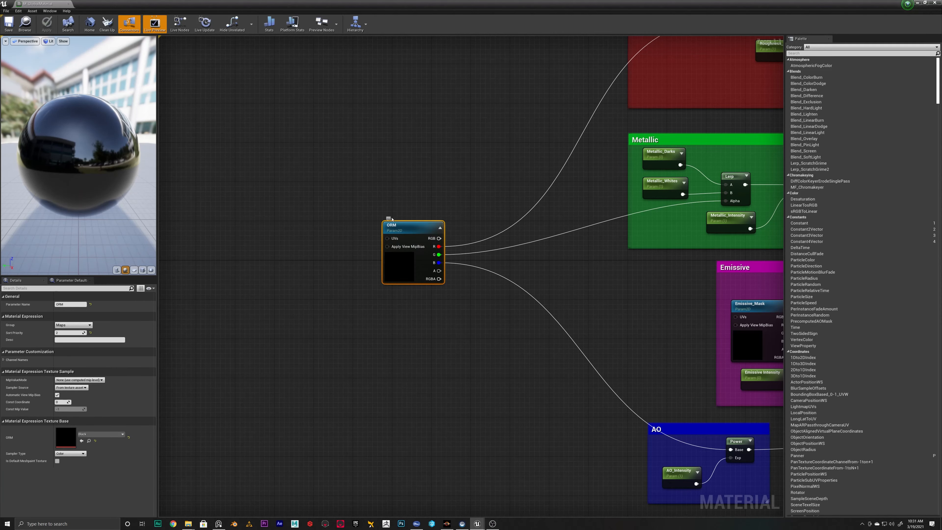
{"action": "scroll", "coordinate": [402, 223], "scroll_direction": "down", "scroll_amount": 5}
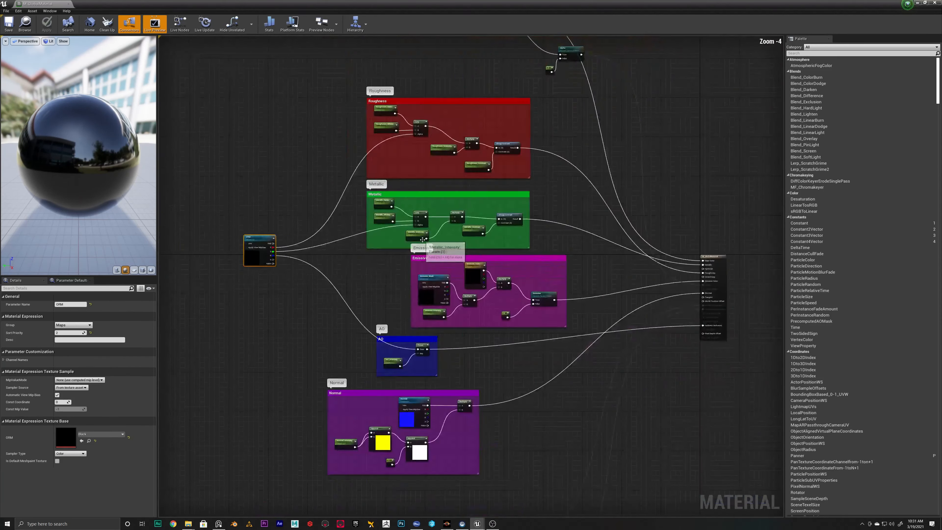
{"action": "scroll", "coordinate": [298, 236], "scroll_direction": "up", "scroll_amount": 5}
{"action": "right_click_drag", "start_coordinate": [300, 282], "coordinate": [277, 320]}
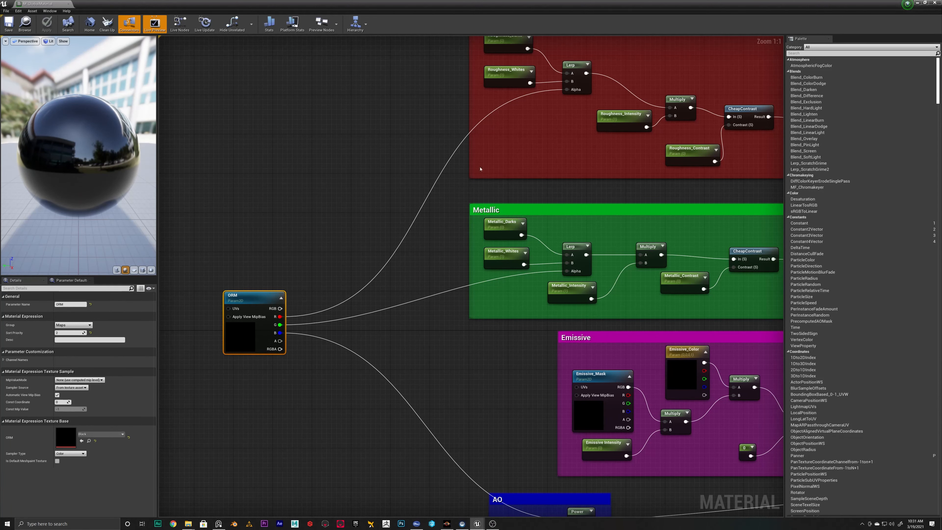
{"action": "right_click_drag", "start_coordinate": [480, 169], "coordinate": [374, 193]}
{"action": "left_click", "coordinate": [68, 4]}
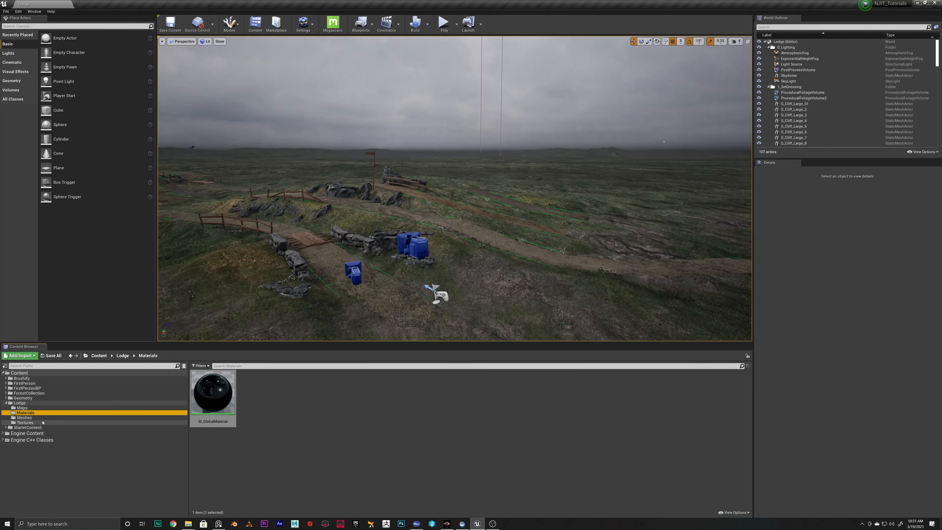
Import all the T_Lodge textures from the Unreal_Export/UE4 folder into the Lodge/Textures folder
{"action": "left_click", "coordinate": [22, 422]}
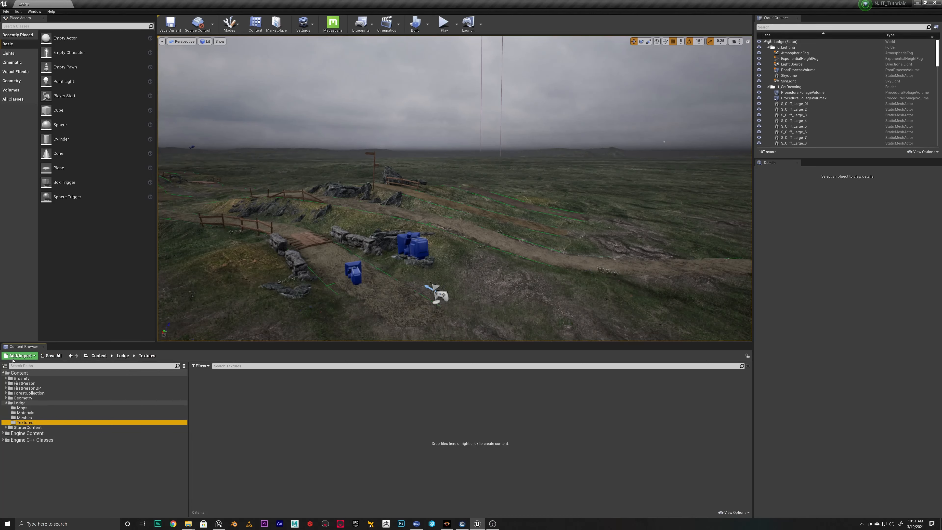
{"action": "left_click", "coordinate": [21, 356]}
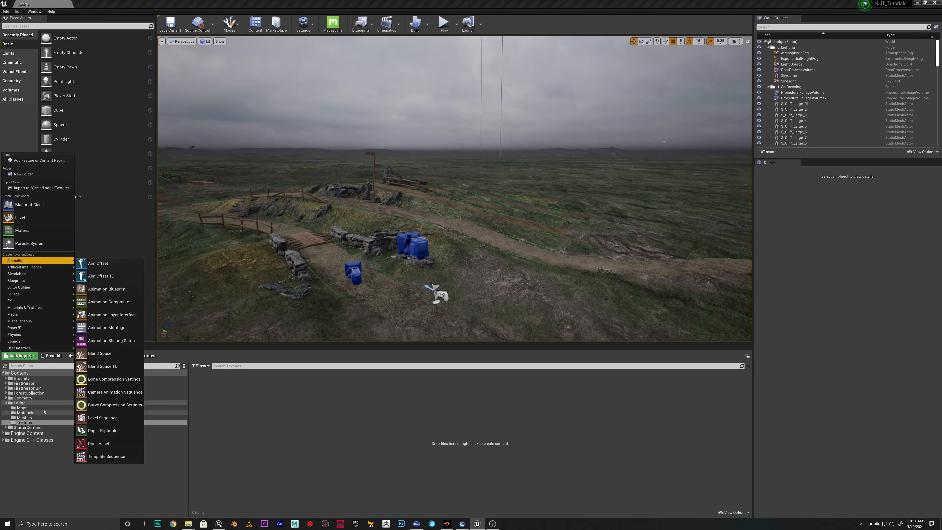
{"action": "left_click", "coordinate": [41, 189]}
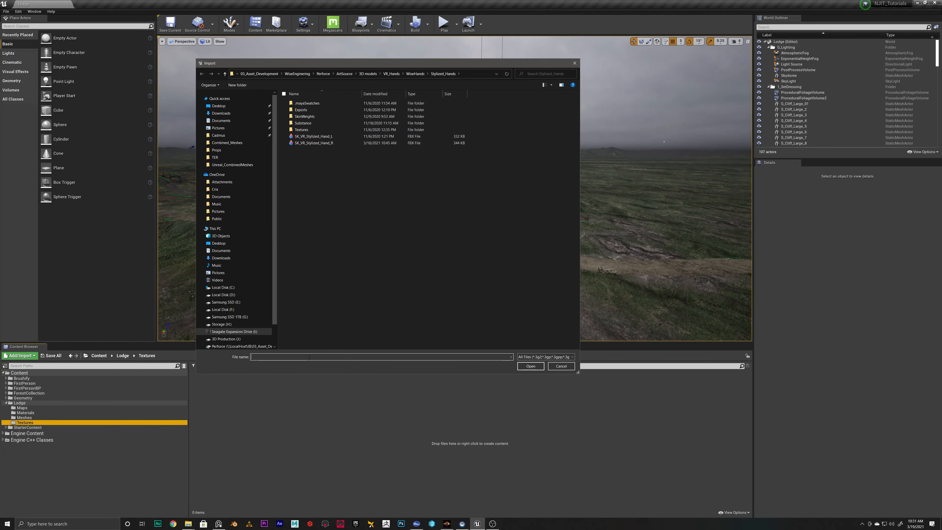
{"action": "key", "text": "Return"}
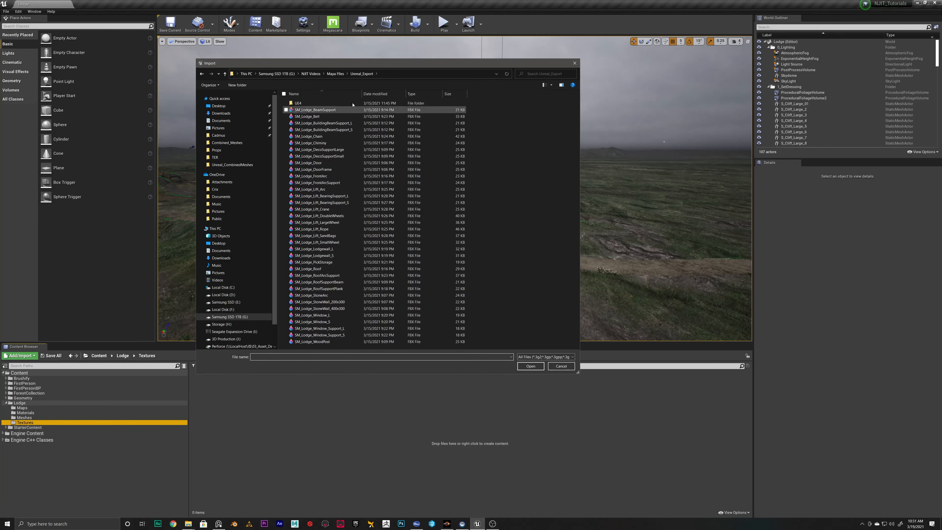
{"action": "double_click", "coordinate": [298, 104]}
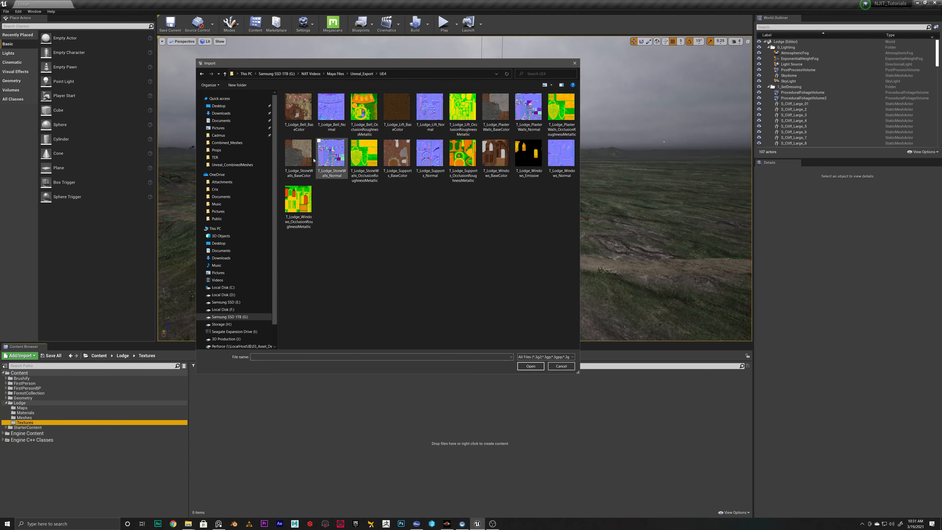
{"action": "left_click", "coordinate": [299, 110]}
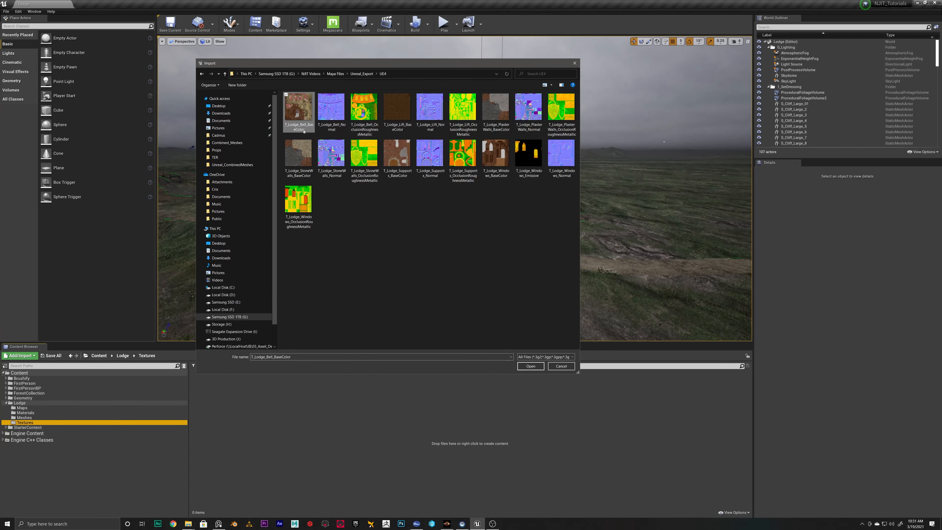
{"action": "left_click", "coordinate": [298, 200], "text": "shift"}
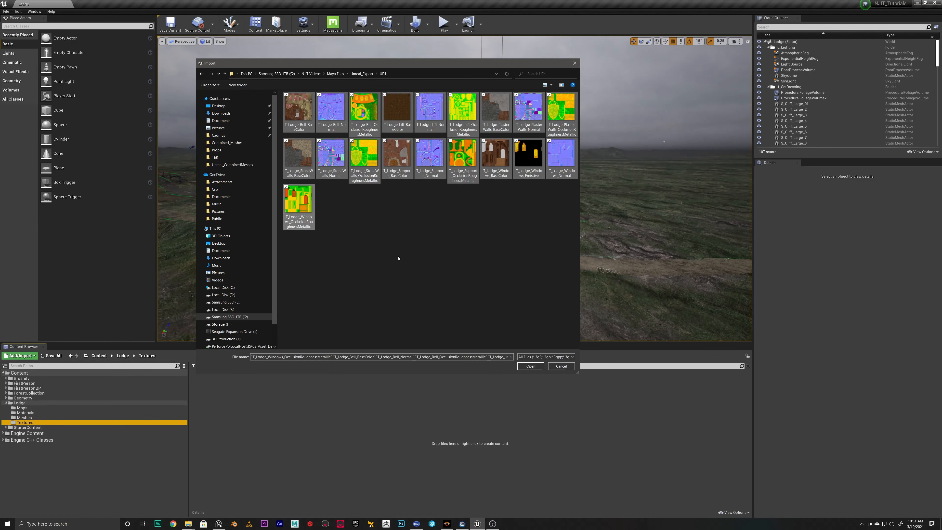
{"action": "left_click", "coordinate": [529, 366]}
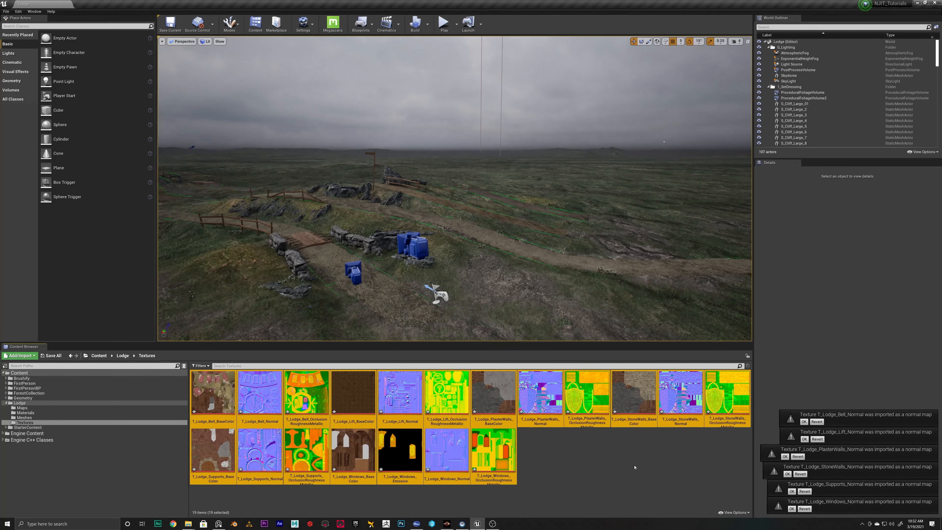
Deselect the imported lodge textures and save all of them to the project
{"action": "left_click", "coordinate": [595, 460]}
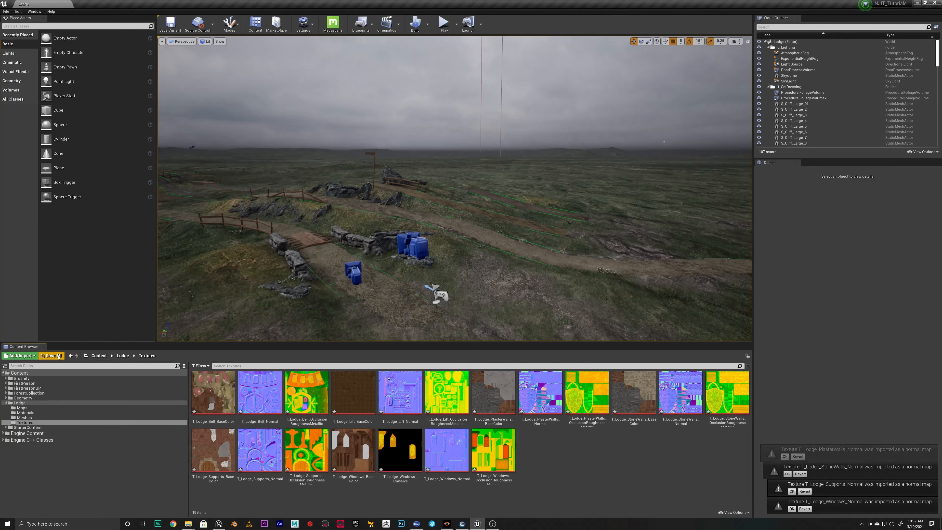
{"action": "left_click", "coordinate": [49, 355]}
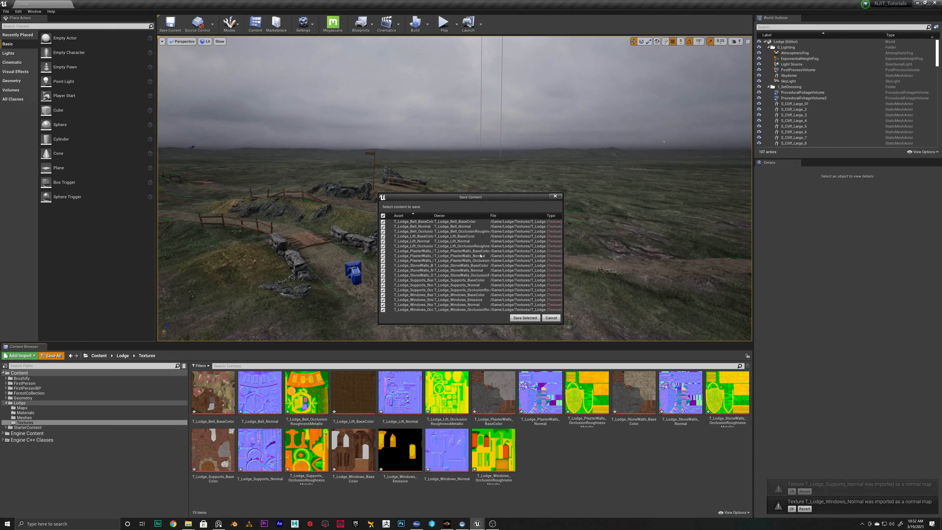
{"action": "left_click", "coordinate": [528, 318]}
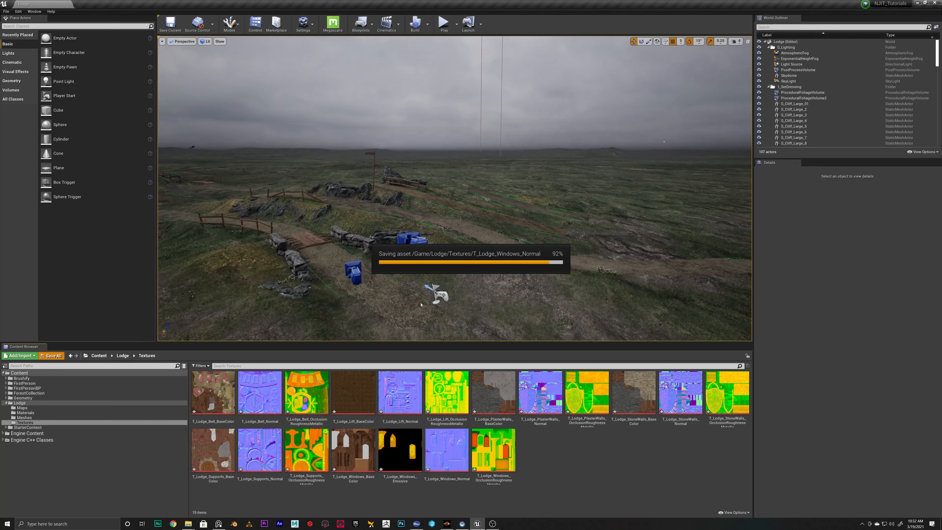
Create a material instance from M_GlobalMaterial in the Lodge/Materials folder and name it MI_
{"action": "left_click", "coordinate": [27, 414]}
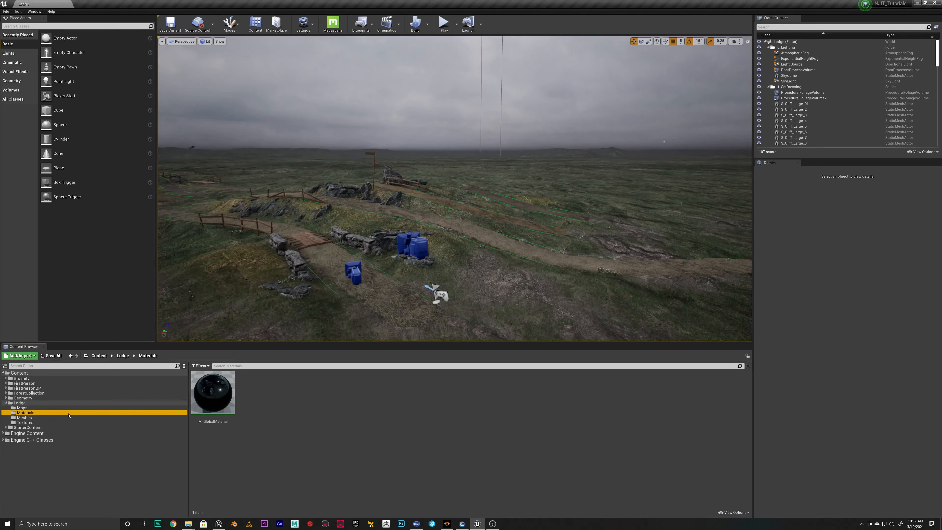
{"action": "right_click", "coordinate": [208, 390]}
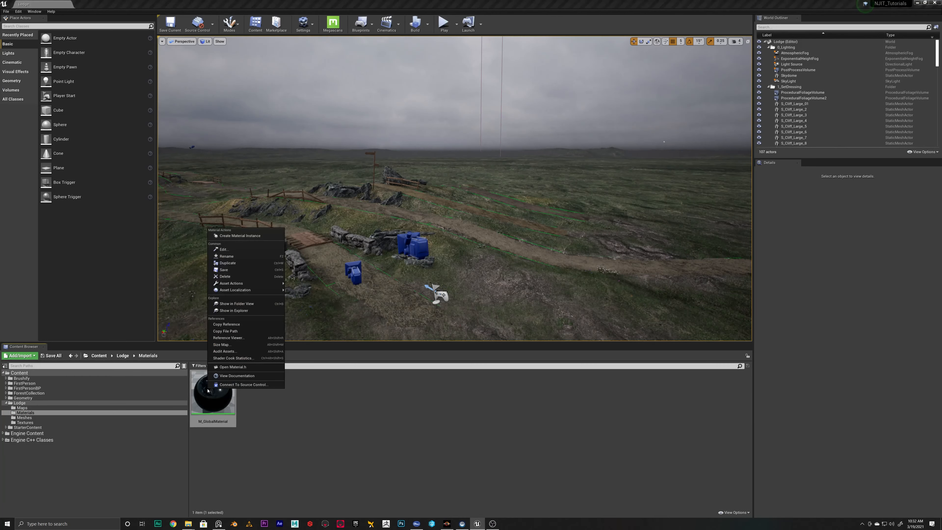
{"action": "left_click", "coordinate": [229, 235]}
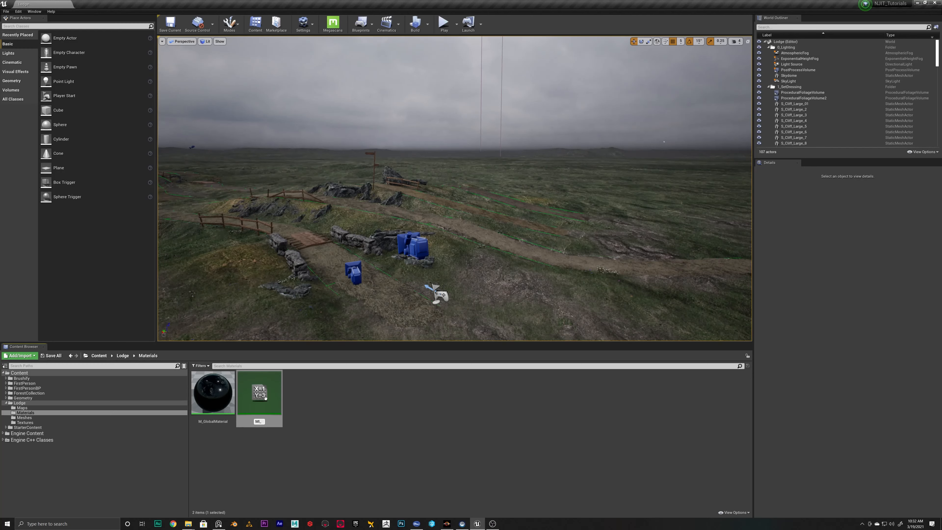
{"action": "key", "text": "Return"}
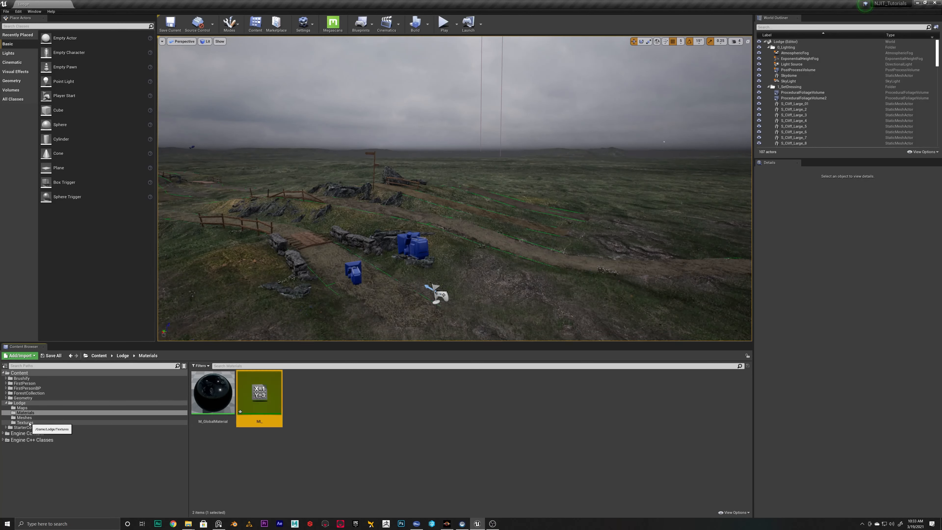
{"action": "left_click", "coordinate": [321, 390]}
Check the texture names in the Lodge/Textures folder and rename the new material instance as MI_Bell
{"action": "left_click", "coordinate": [25, 422]}
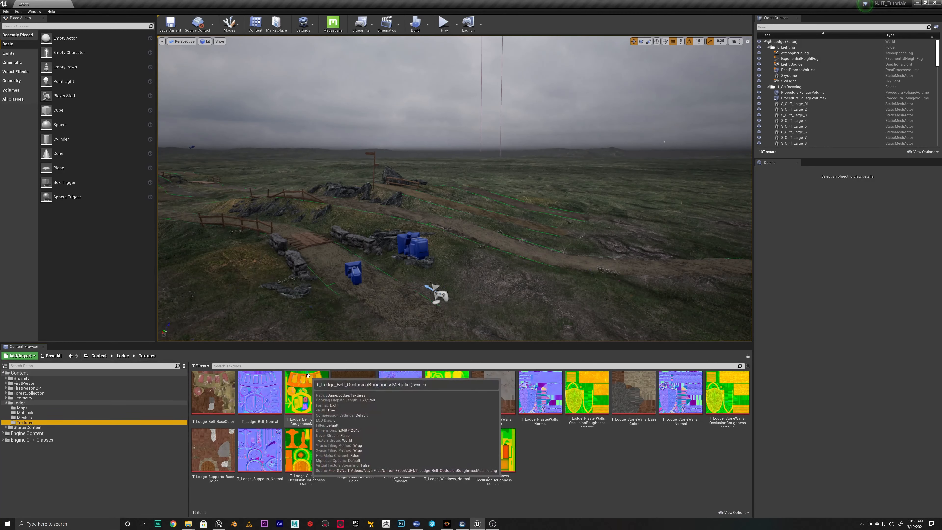
{"action": "left_click", "coordinate": [22, 407]}
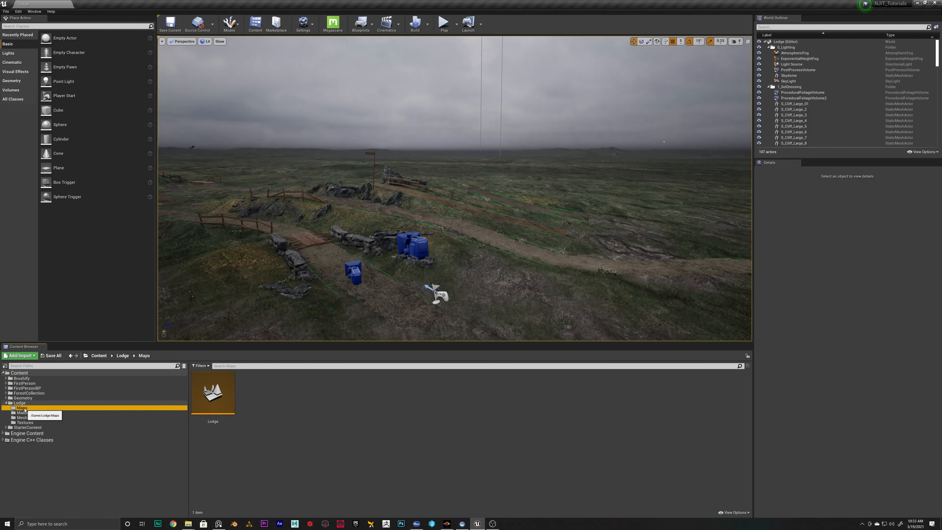
{"action": "left_click", "coordinate": [26, 417]}
{"action": "right_click", "coordinate": [273, 393]}
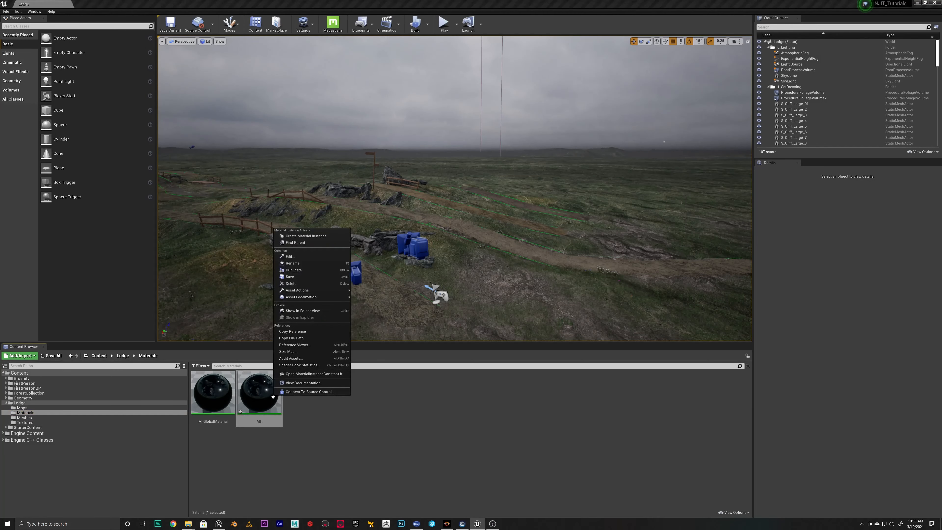
{"action": "left_click", "coordinate": [259, 410]}
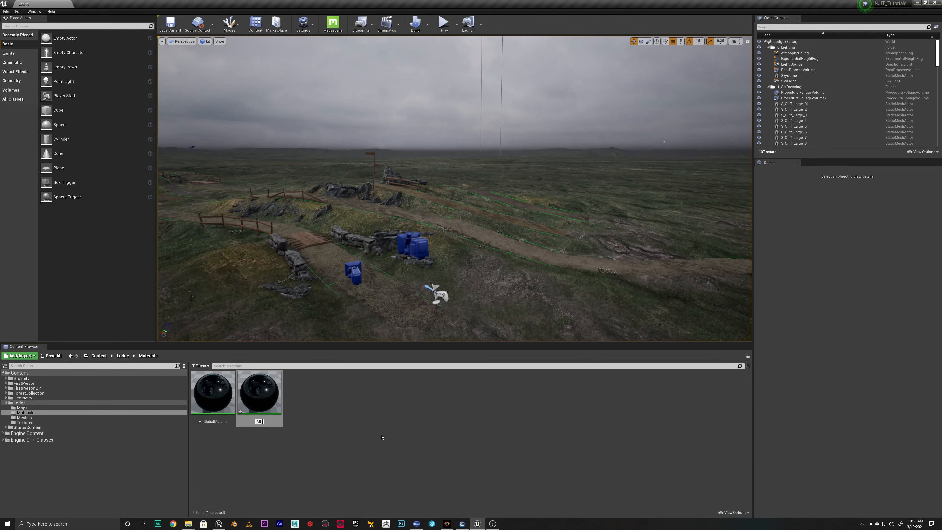
{"action": "key", "text": "Return"}
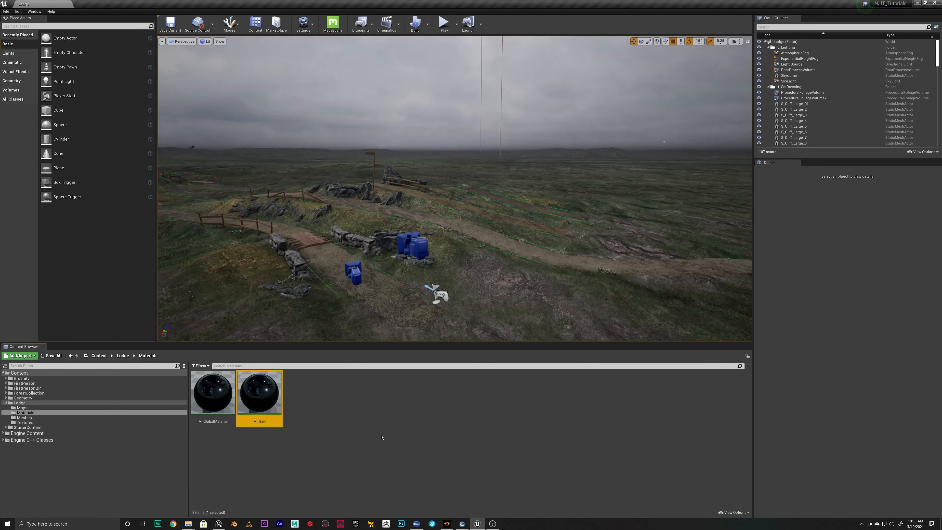
Open MI_Bell, restore its editor to a floating window and enlarge it while keeping the Content Browser visible
{"action": "double_click", "coordinate": [259, 392]}
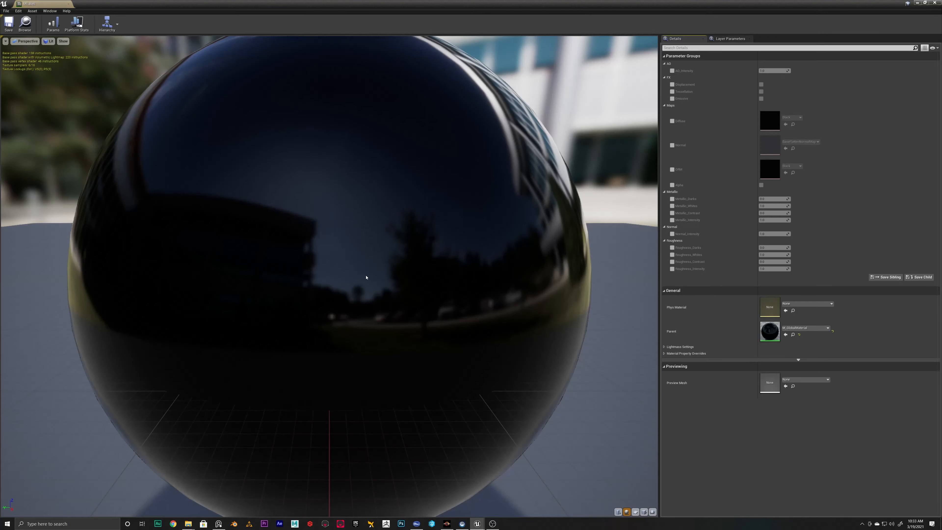
{"action": "double_click", "coordinate": [395, 10]}
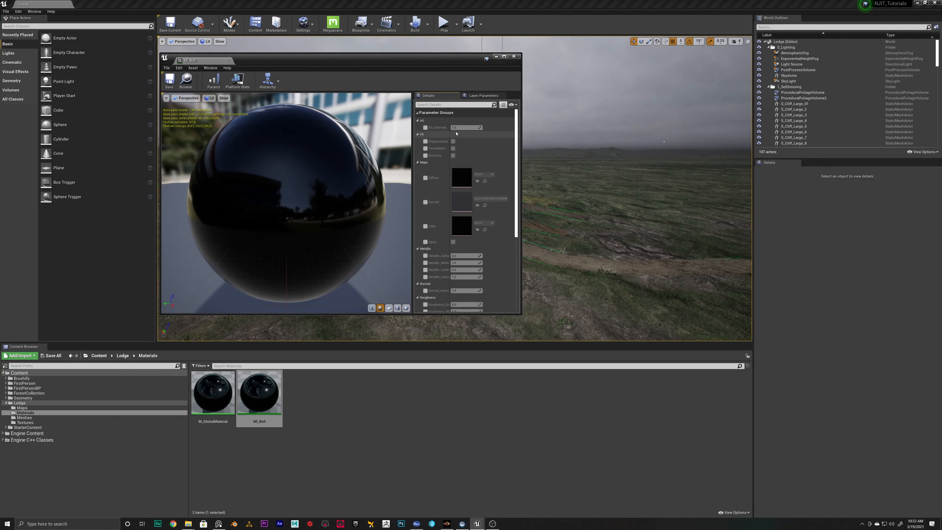
{"action": "left_click", "coordinate": [520, 315]}
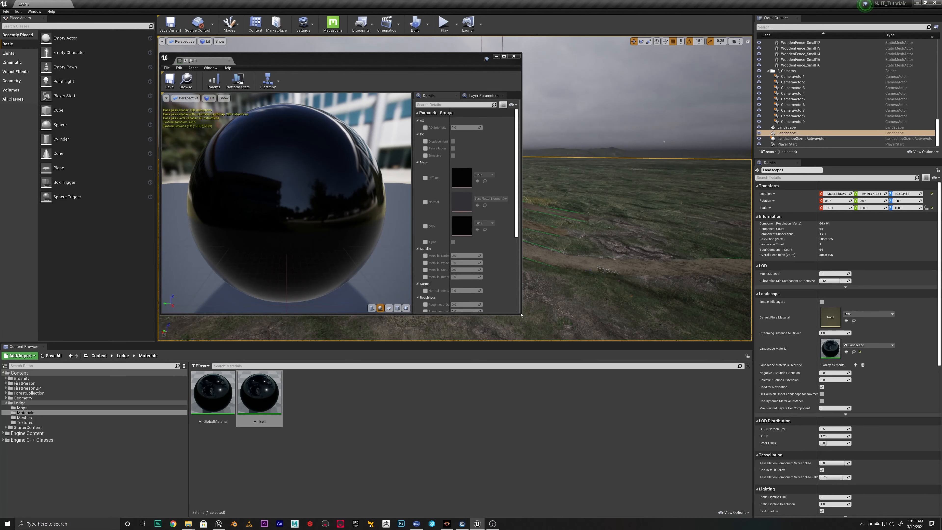
{"action": "left_click_drag", "start_coordinate": [521, 314], "coordinate": [653, 340]}
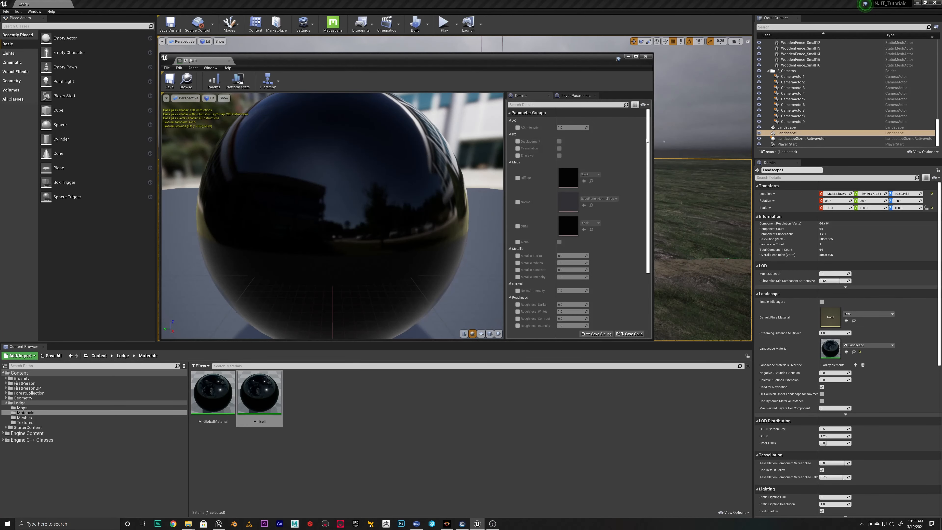
Open M_GlobalMaterial and examine its Roughness_Darks, Roughness_Whites, Roughness_Intensity and Roughness_Contrast parameters
{"action": "double_click", "coordinate": [212, 392]}
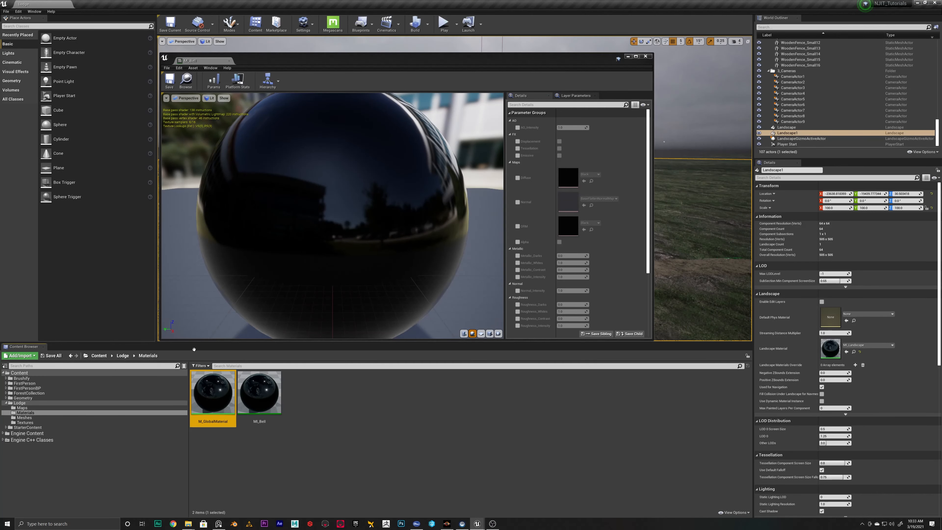
{"action": "scroll", "coordinate": [378, 196], "scroll_direction": "down", "scroll_amount": 7}
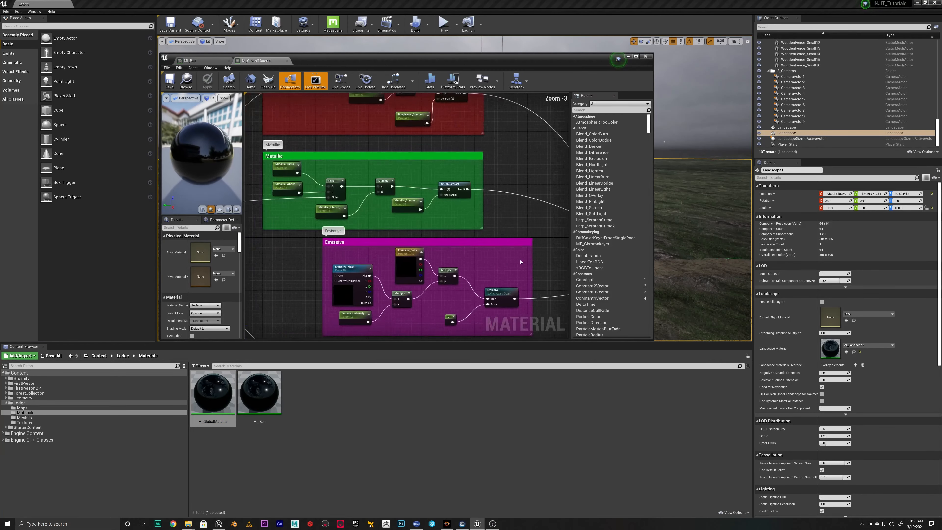
{"action": "scroll", "coordinate": [435, 204], "scroll_direction": "up", "scroll_amount": 7}
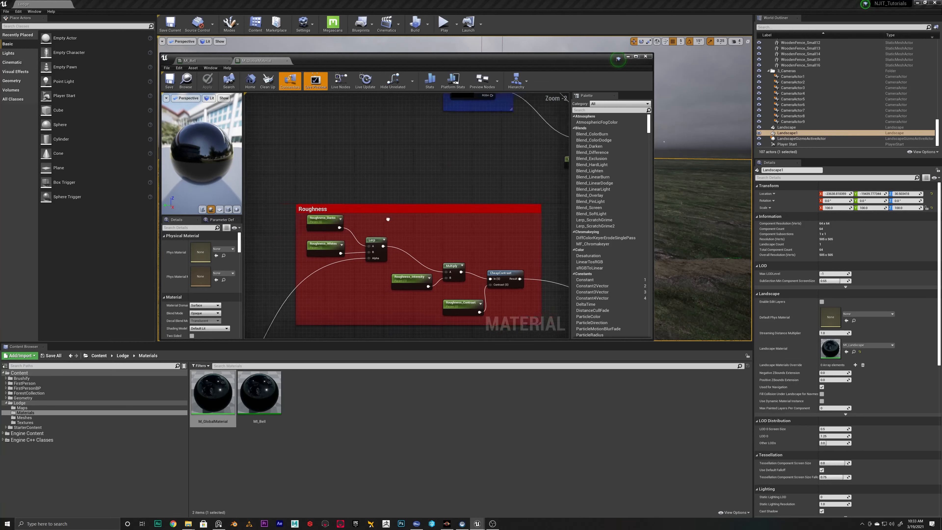
{"action": "left_click", "coordinate": [405, 223]}
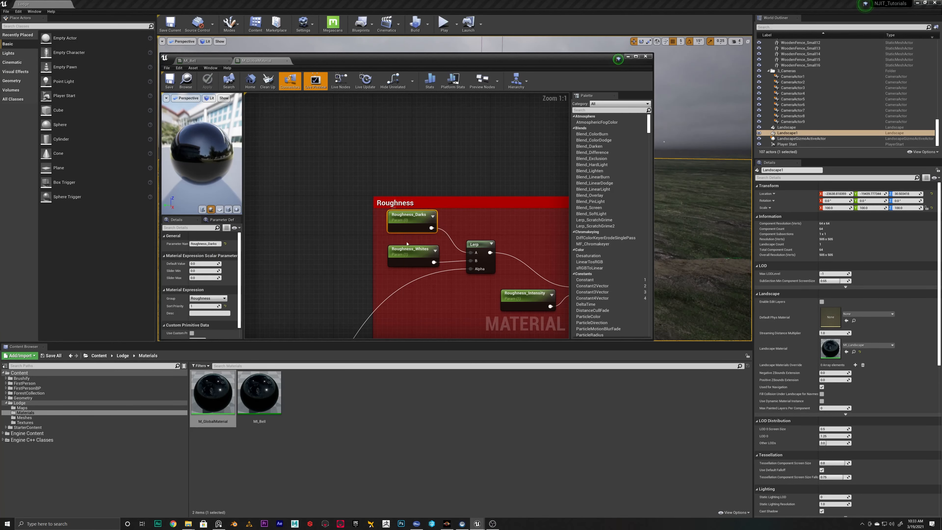
{"action": "left_click", "coordinate": [420, 257]}
{"action": "right_click_drag", "start_coordinate": [542, 304], "coordinate": [443, 270]}
{"action": "left_click", "coordinate": [443, 270]}
{"action": "left_click", "coordinate": [497, 296]}
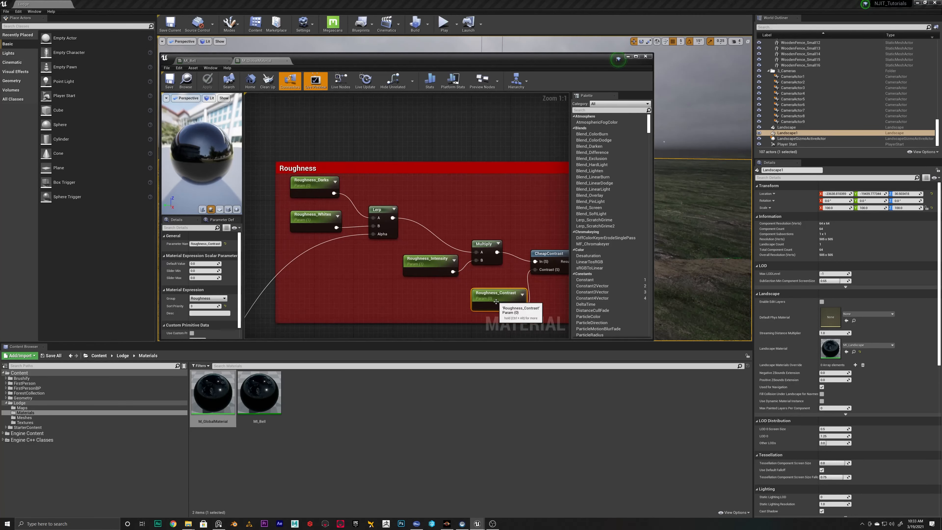
Examine the Metallic group's Darks, Whites, Intensity and Contrast parameters, plus the Emissive and AO groups
{"action": "right_click_drag", "start_coordinate": [541, 312], "coordinate": [514, 140]}
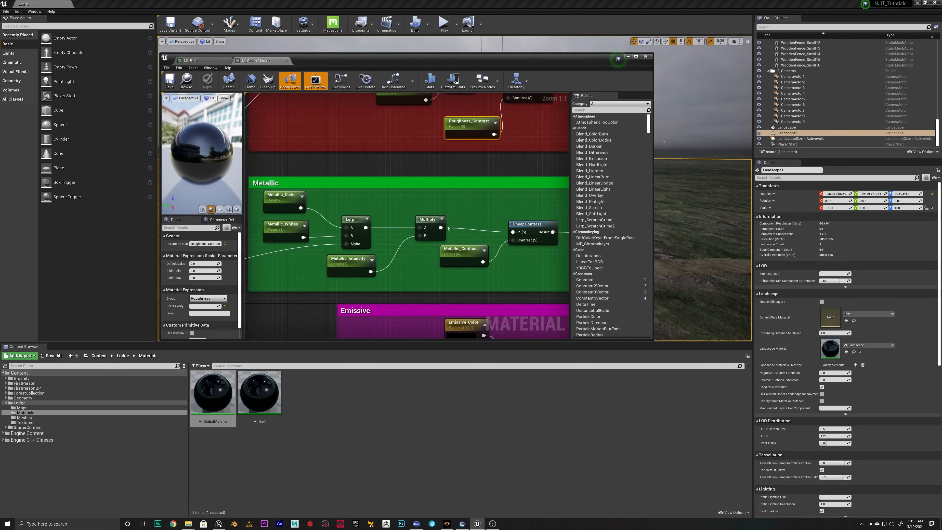
{"action": "left_click", "coordinate": [464, 252]}
{"action": "left_click", "coordinate": [342, 264]}
{"action": "left_click", "coordinate": [269, 223]}
{"action": "left_click", "coordinate": [276, 195]}
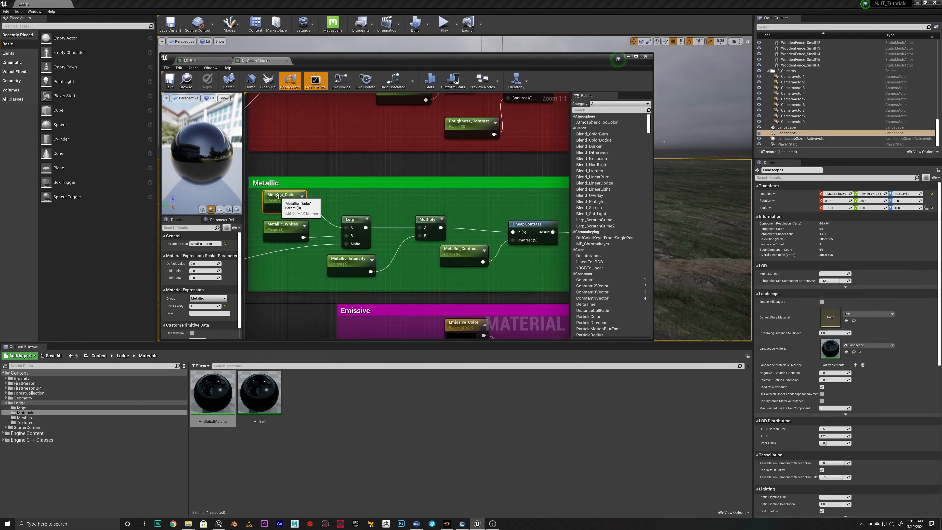
{"action": "right_click_drag", "start_coordinate": [276, 195], "coordinate": [296, 195]}
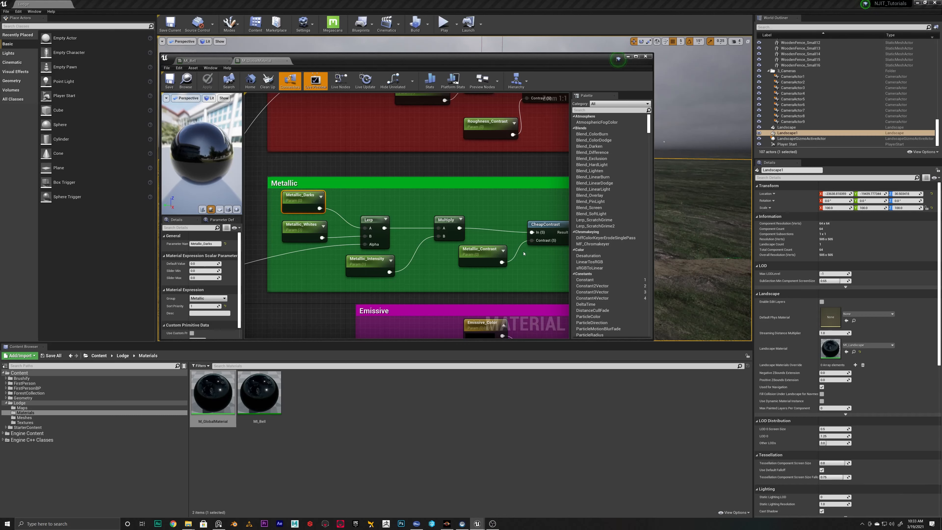
{"action": "right_click_drag", "start_coordinate": [500, 304], "coordinate": [460, 243]}
{"action": "scroll", "coordinate": [460, 242], "scroll_direction": "down", "scroll_amount": 2}
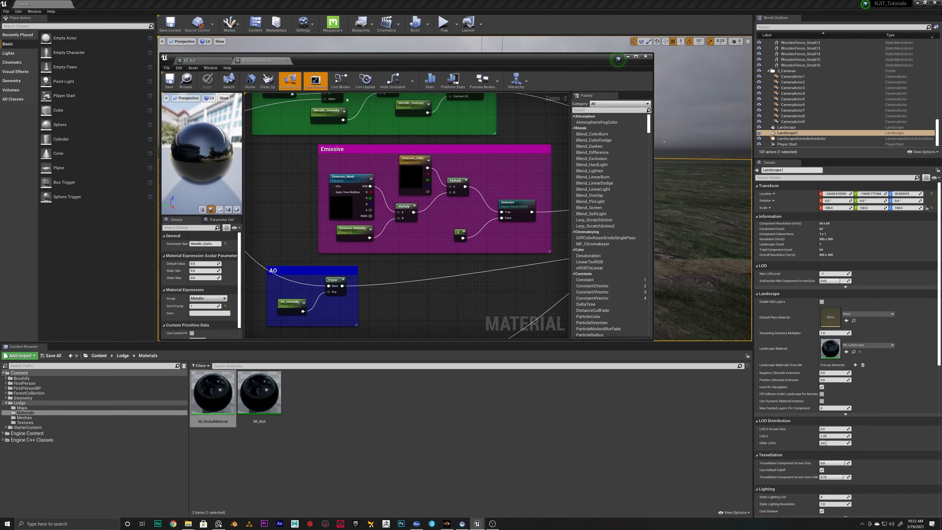
Close M_GlobalMaterial and display the Lodge/Textures folder with the MI_Bell editor still open
{"action": "left_click", "coordinate": [287, 60]}
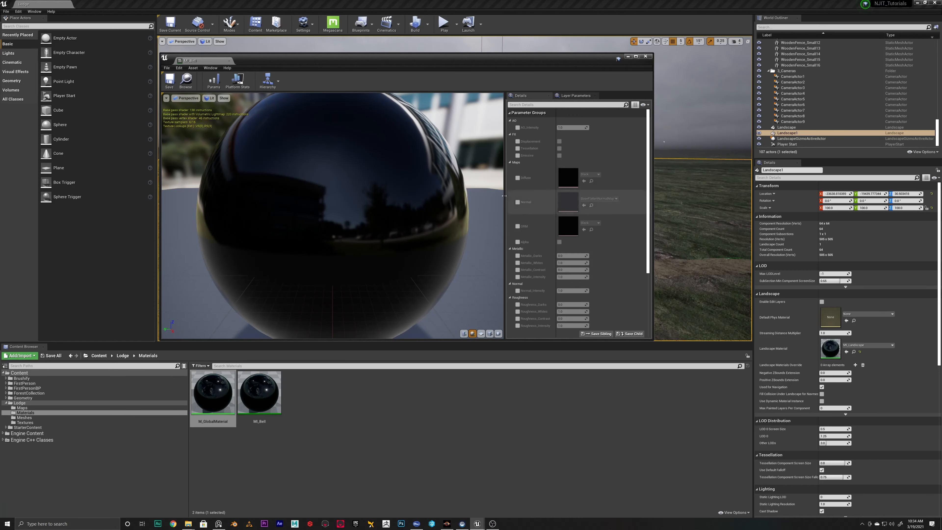
{"action": "left_click", "coordinate": [24, 422]}
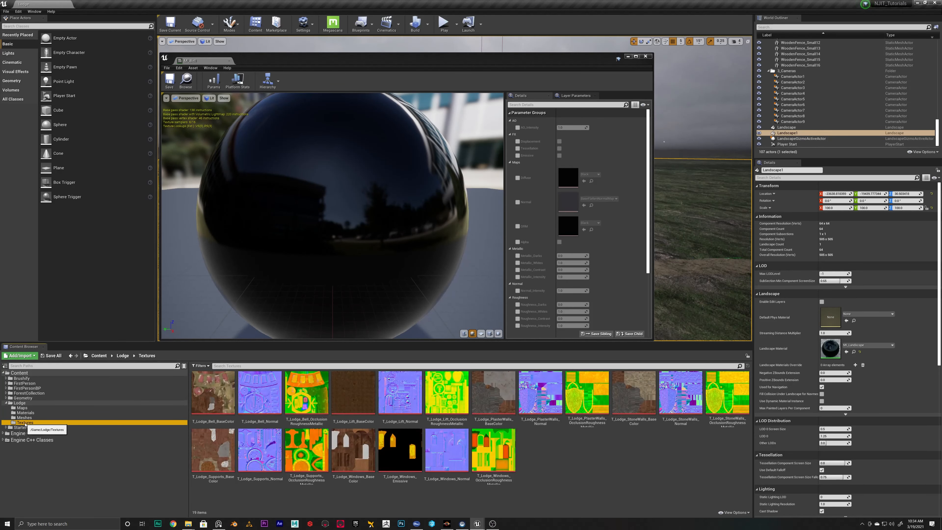
Enable the Diffuse, Normal and occlusion-roughness-metallic map overrides in MI_Bell's Maps group
{"action": "left_click", "coordinate": [517, 178]}
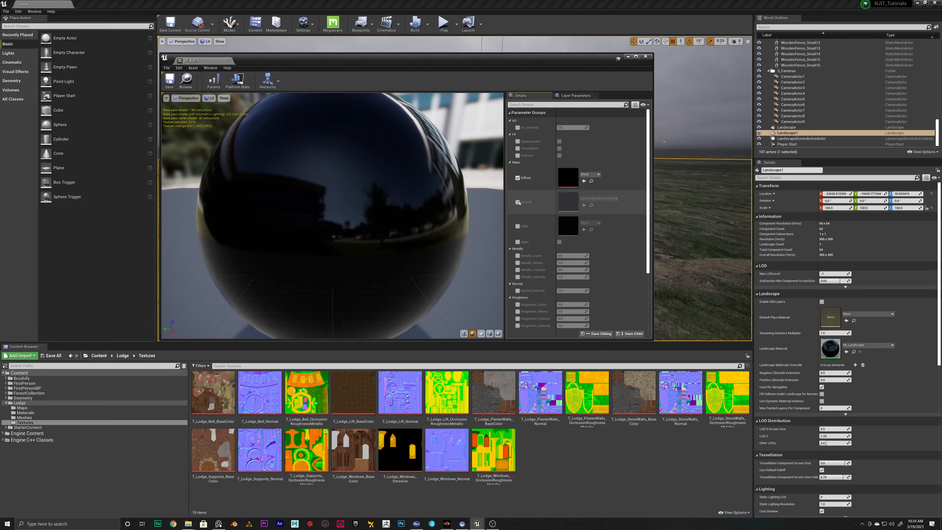
{"action": "left_click", "coordinate": [518, 202]}
{"action": "left_click", "coordinate": [517, 225]}
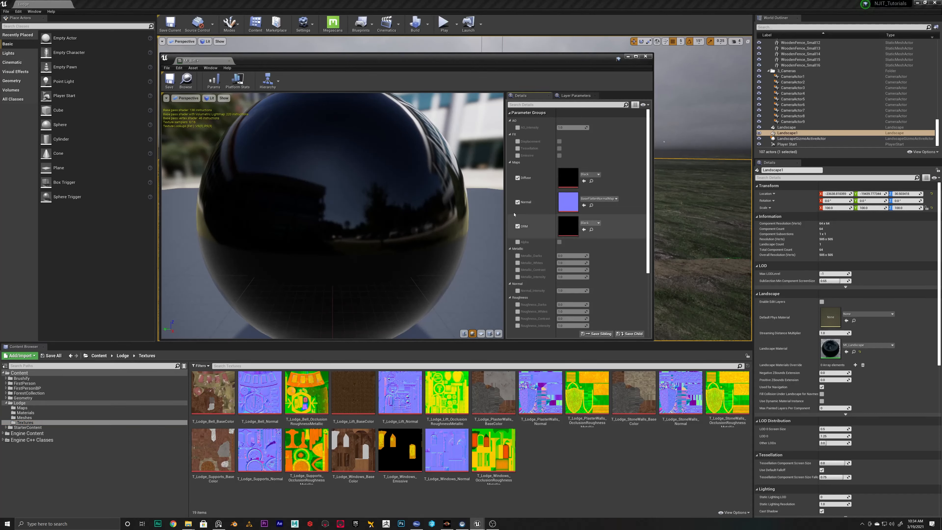
Assign T_Lodge_Bell_BaseColor, T_Lodge_Bell_Normal and T_Lodge_Bell_OcclusionRoughnessMetallic to MI_Bell's three matching map parameters
{"action": "left_click", "coordinate": [230, 391]}
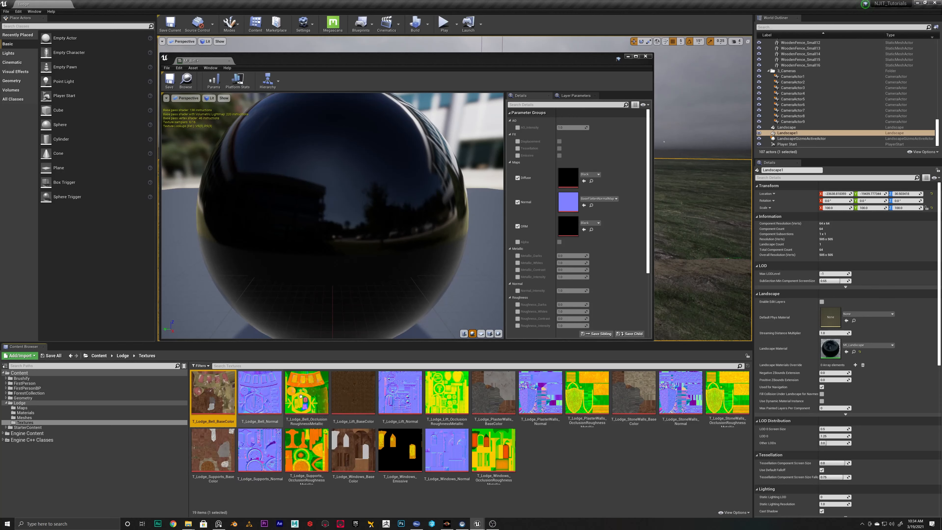
{"action": "left_click", "coordinate": [584, 181]}
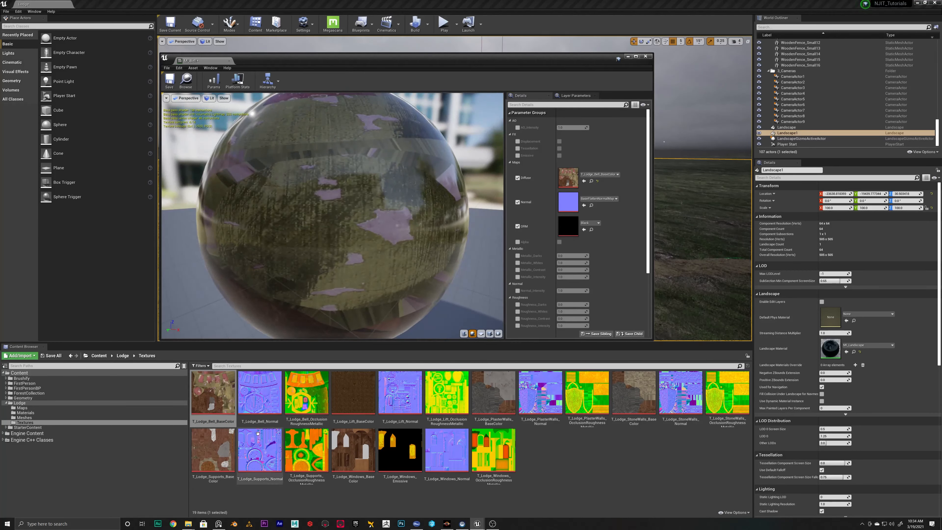
{"action": "left_click", "coordinate": [260, 392]}
{"action": "left_click", "coordinate": [584, 205]}
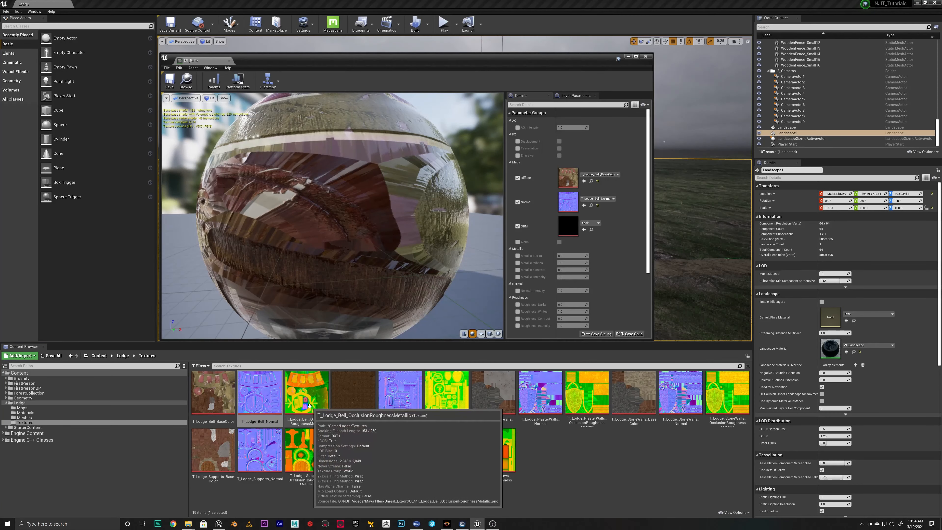
{"action": "left_click", "coordinate": [306, 393]}
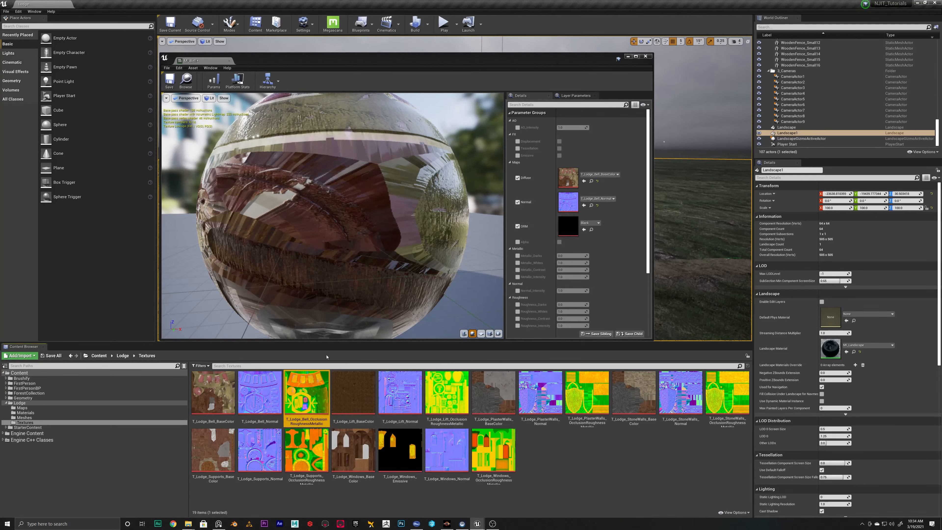
{"action": "left_click", "coordinate": [584, 229]}
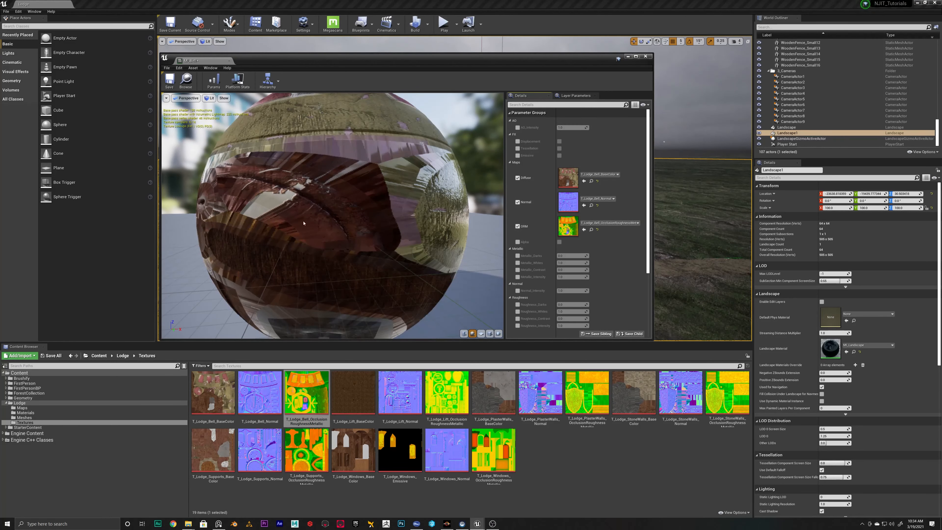
Enable the Normal_Intensity override in MI_Bell and adjust its strength while checking the surface detail on the preview sphere
{"action": "left_click_drag", "start_coordinate": [389, 215], "coordinate": [247, 197]}
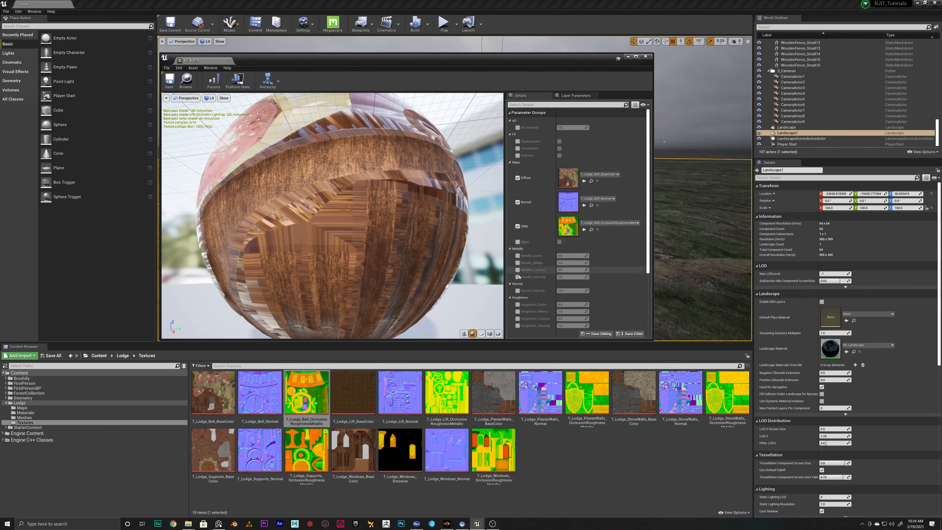
{"action": "scroll", "coordinate": [527, 255], "scroll_direction": "down", "scroll_amount": 2}
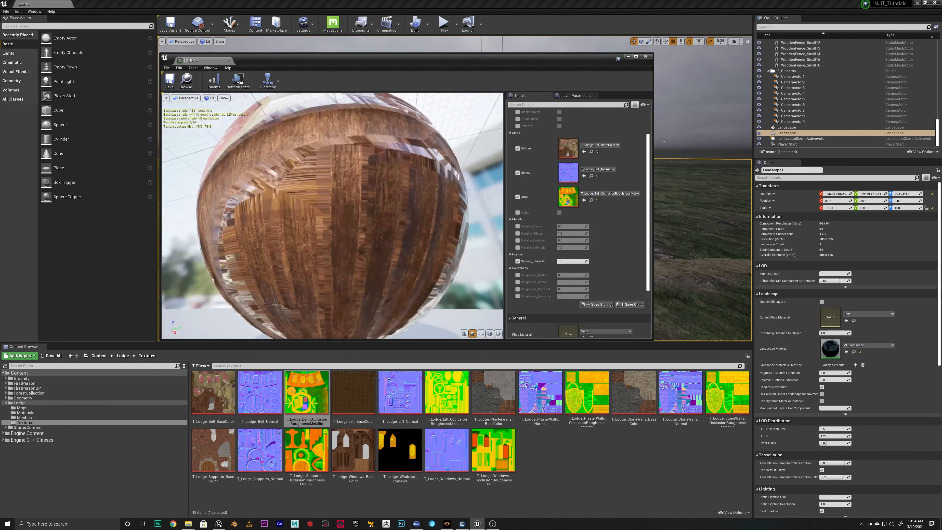
{"action": "left_click_drag", "start_coordinate": [324, 215], "coordinate": [318, 213]}
{"action": "mouse_move", "coordinate": [324, 215]}
{"action": "right_mouse_down"}
{"action": "mouse_move", "coordinate": [324, 253]}
{"action": "mouse_move", "coordinate": [327, 191]}
{"action": "mouse_move", "coordinate": [327, 208]}
{"action": "right_mouse_up"}
{"action": "left_click_drag", "start_coordinate": [327, 205], "coordinate": [293, 178]}
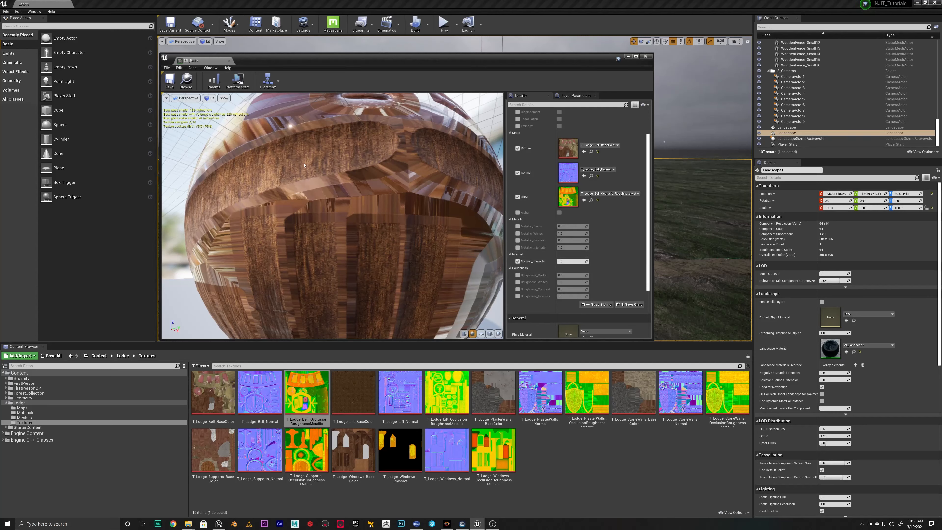
{"action": "mouse_move", "coordinate": [571, 261]}
{"action": "left_mouse_down"}
{"action": "mouse_move", "coordinate": [623, 261]}
{"action": "mouse_move", "coordinate": [573, 261]}
{"action": "mouse_move", "coordinate": [590, 261]}
{"action": "left_mouse_up"}
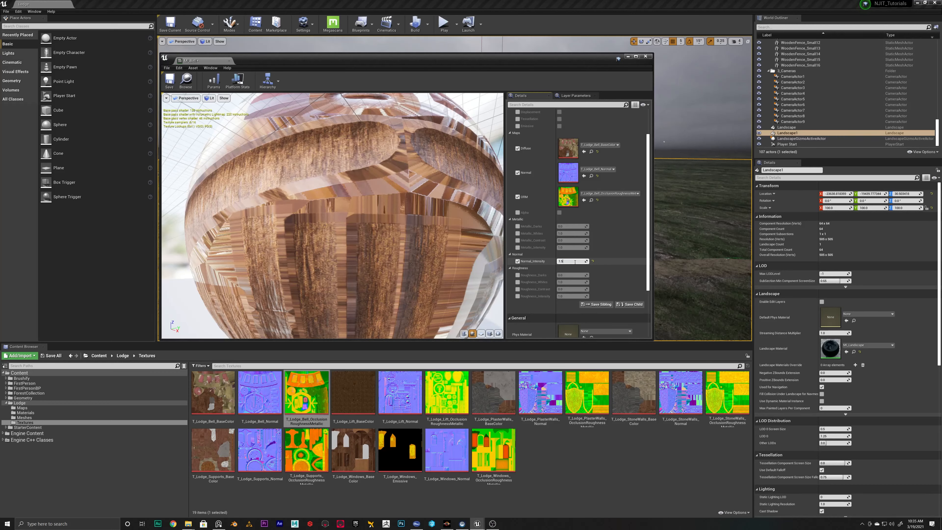
{"action": "key", "text": "Return"}
Enable the Roughness_Darks, Roughness_Whites, Roughness_Contrast and Roughness_Intensity overrides in MI_Bell
{"action": "left_click", "coordinate": [518, 282]}
{"action": "left_click", "coordinate": [517, 275]}
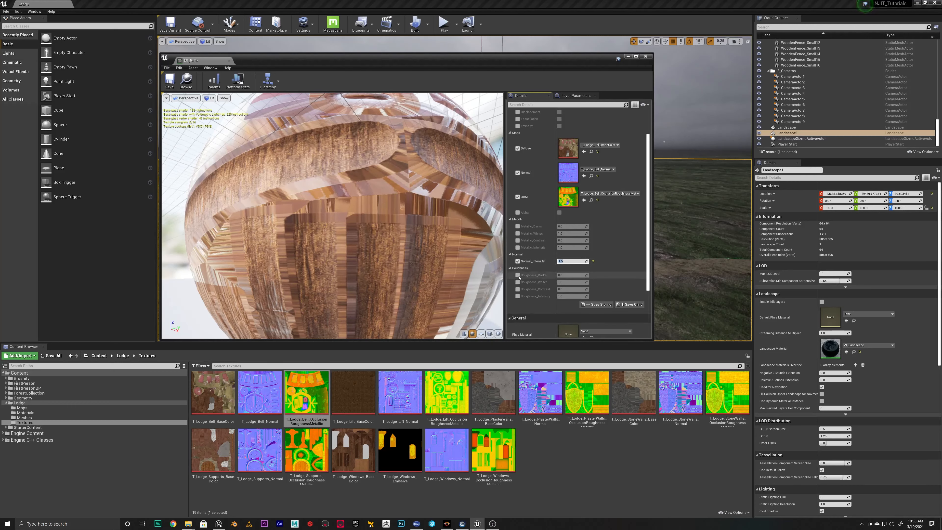
{"action": "left_click", "coordinate": [517, 289]}
{"action": "left_click", "coordinate": [518, 296]}
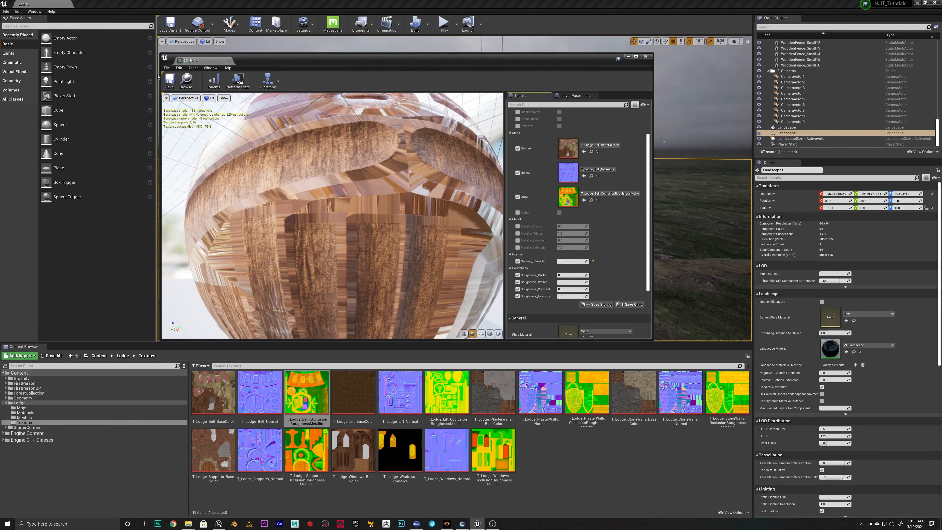
Save and close MI_Bell and display the Lodge/Materials folder
{"action": "left_click", "coordinate": [170, 81]}
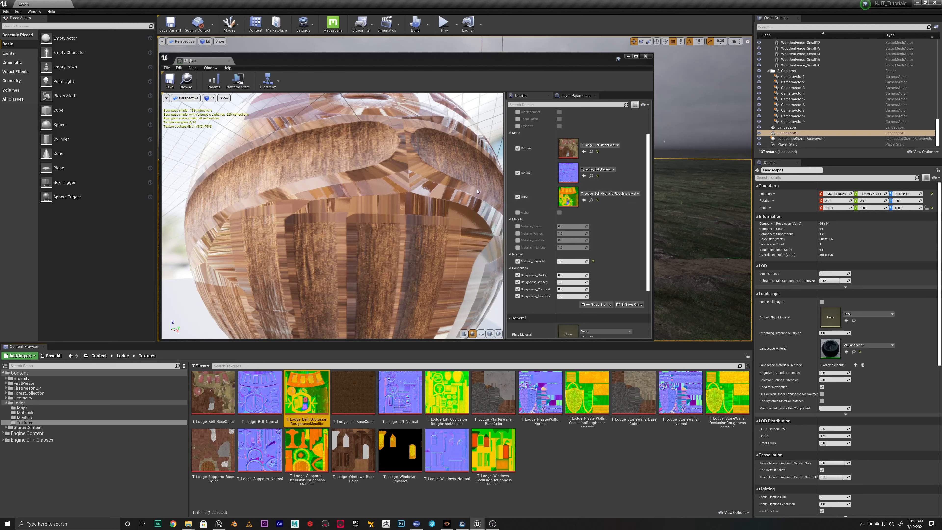
{"action": "left_click", "coordinate": [640, 59]}
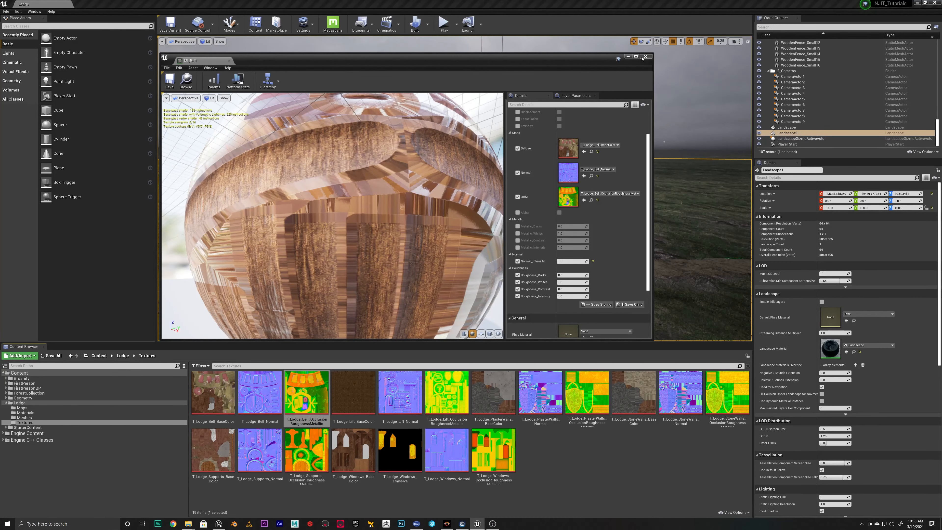
{"action": "left_click", "coordinate": [644, 57]}
{"action": "left_click", "coordinate": [26, 413]}
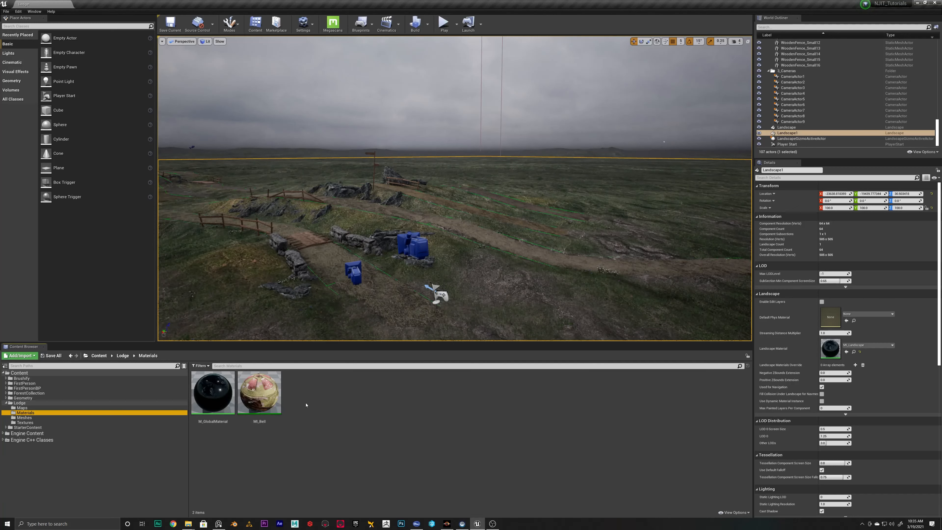
Start an import into the Lodge/Meshes folder and choose the SM_Lodge_Bell FBX file from the Unreal_Export folder
{"action": "left_click", "coordinate": [24, 417]}
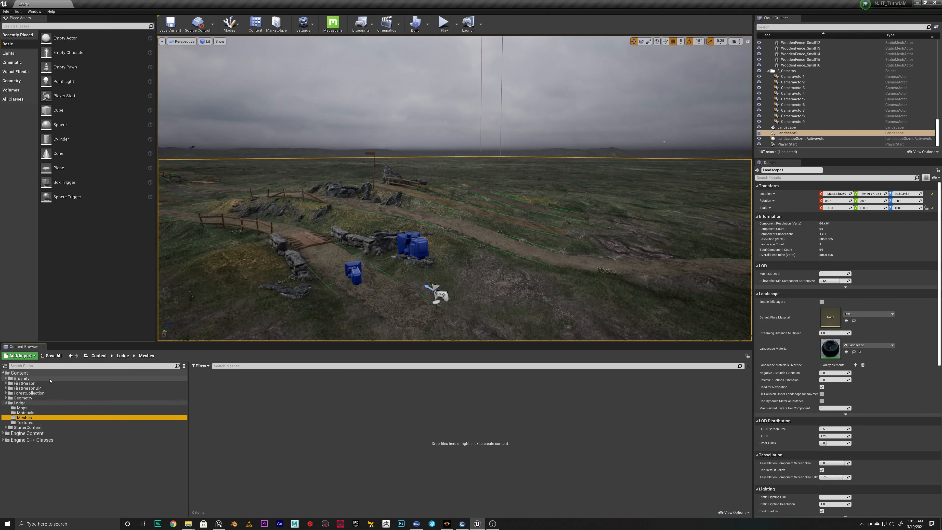
{"action": "left_click", "coordinate": [25, 421]}
{"action": "left_click", "coordinate": [27, 418]}
{"action": "left_click", "coordinate": [21, 356]}
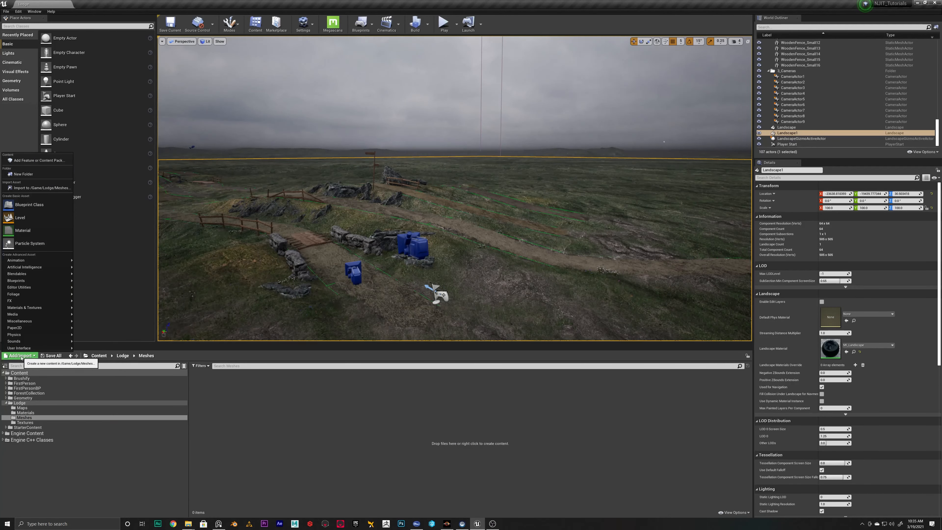
{"action": "left_click", "coordinate": [41, 187]}
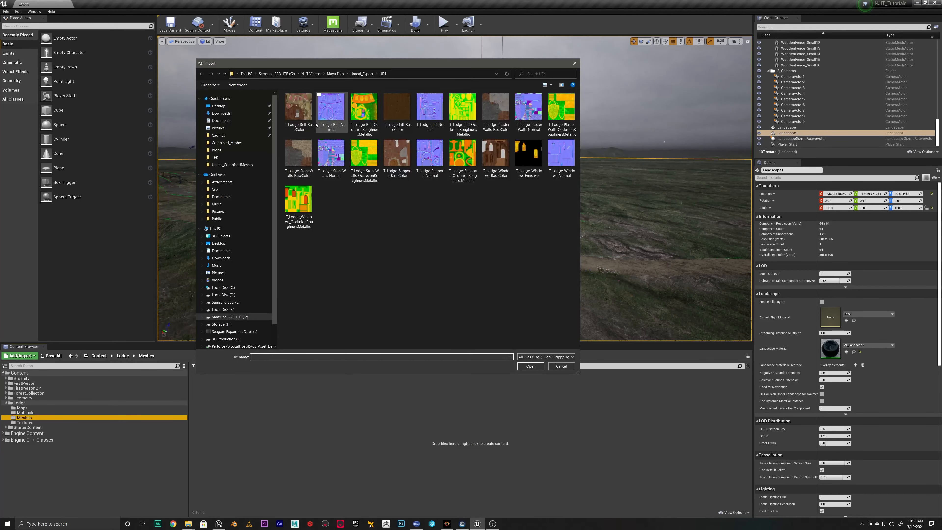
{"action": "left_click", "coordinate": [362, 73]}
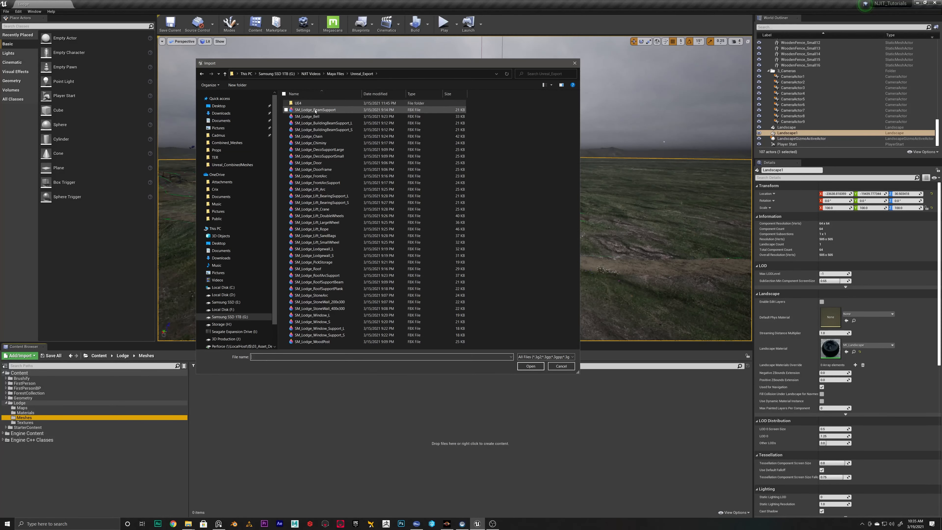
{"action": "left_click", "coordinate": [317, 117]}
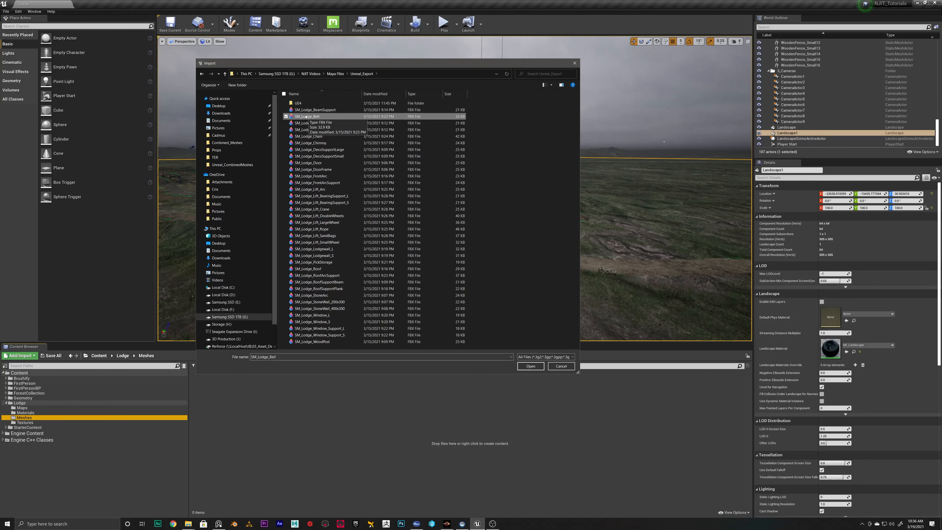
{"action": "left_click", "coordinate": [531, 366]}
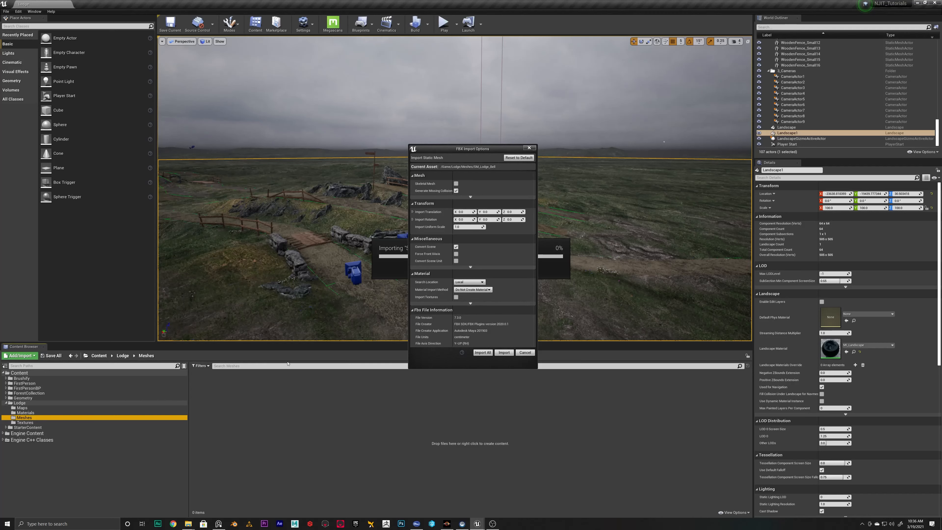
Import SM_Lodge_Bell with the material import method set to Do Not Create Material, after expanding the advanced Material and Miscellaneous options
{"action": "left_click", "coordinate": [467, 291]}
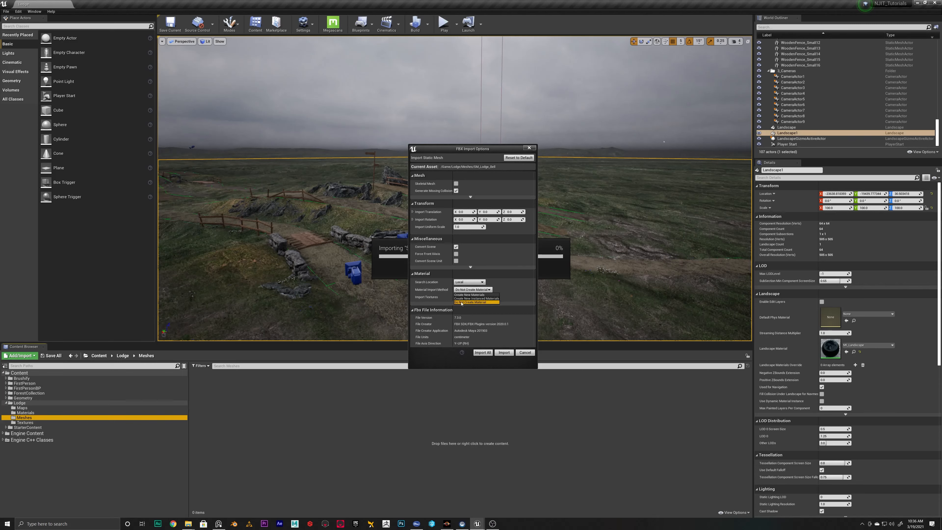
{"action": "left_click", "coordinate": [475, 302]}
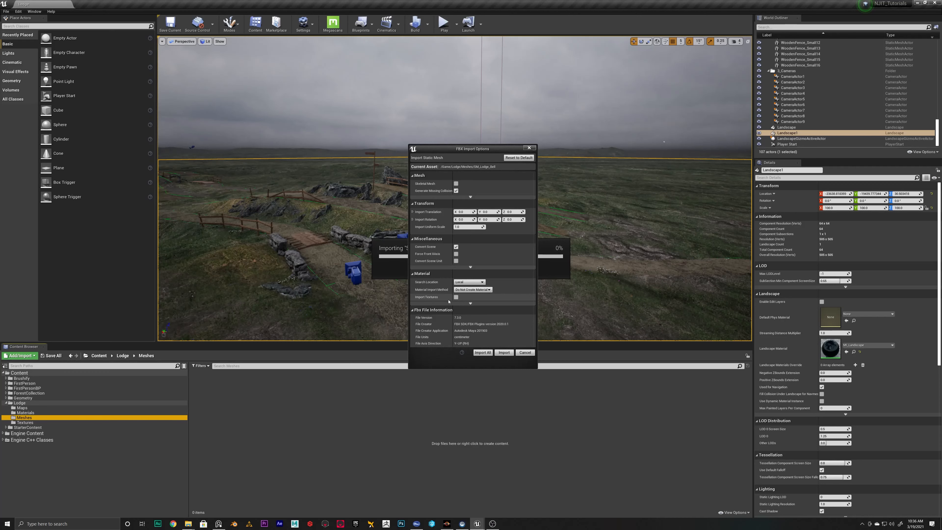
{"action": "left_click", "coordinate": [470, 303]}
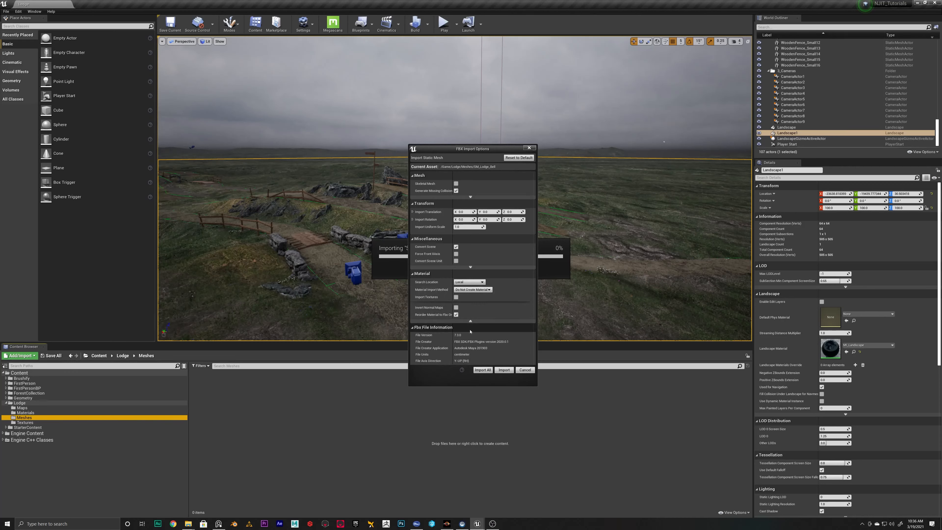
{"action": "left_click", "coordinate": [470, 267]}
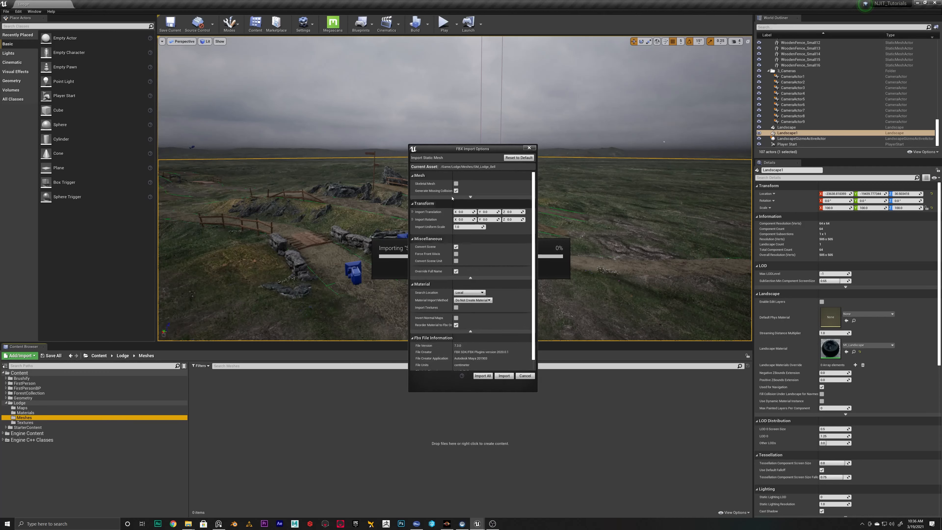
{"action": "left_click", "coordinate": [504, 376]}
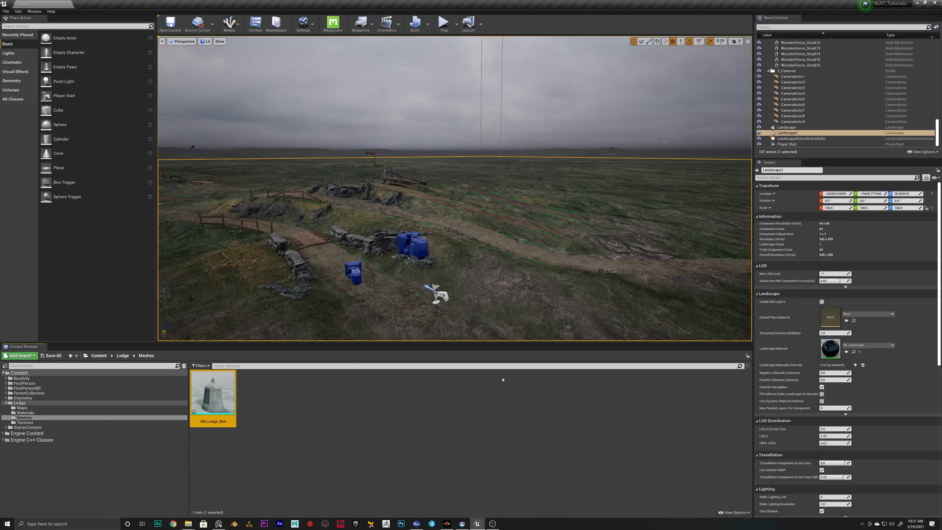
Open the SM_Lodge_Bell mesh and examine its material slots, LOD, general, collision and import settings
{"action": "mouse_move", "coordinate": [235, 402]}
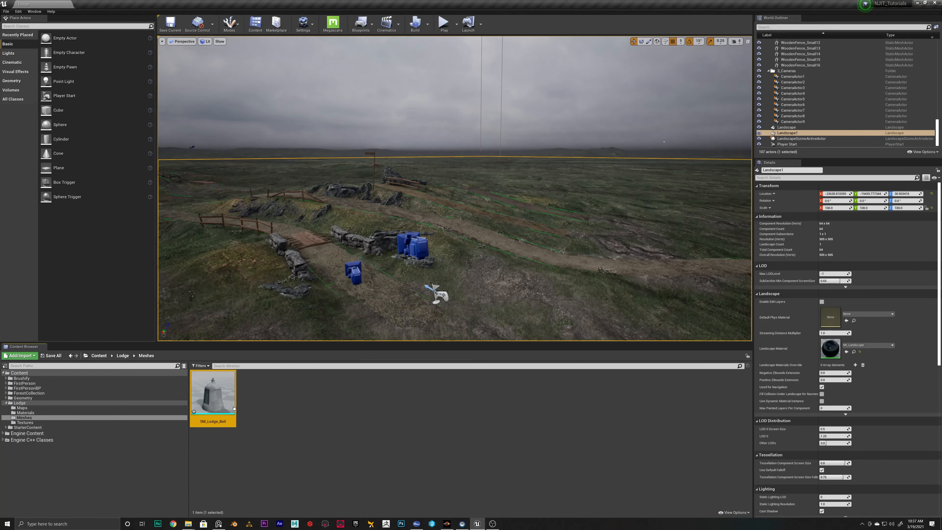
{"action": "double_click", "coordinate": [218, 384]}
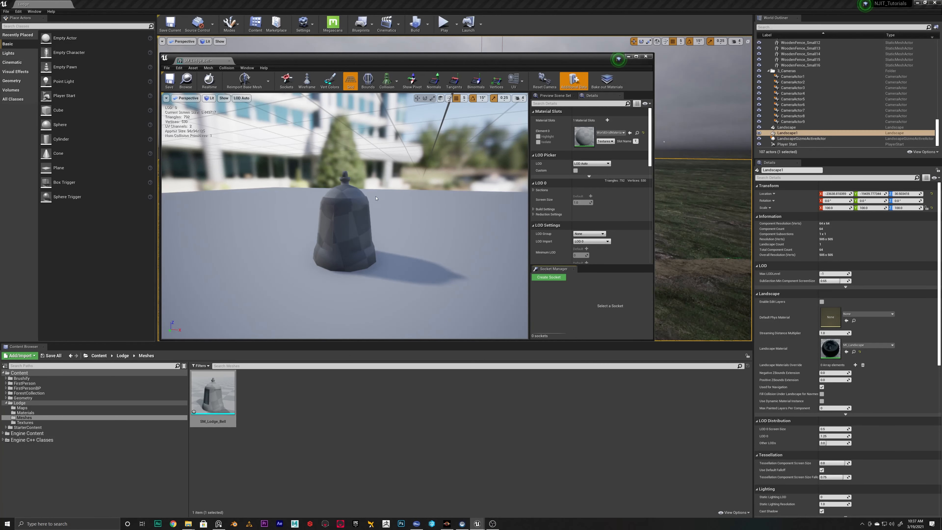
{"action": "scroll", "coordinate": [582, 200], "scroll_direction": "down", "scroll_amount": 6}
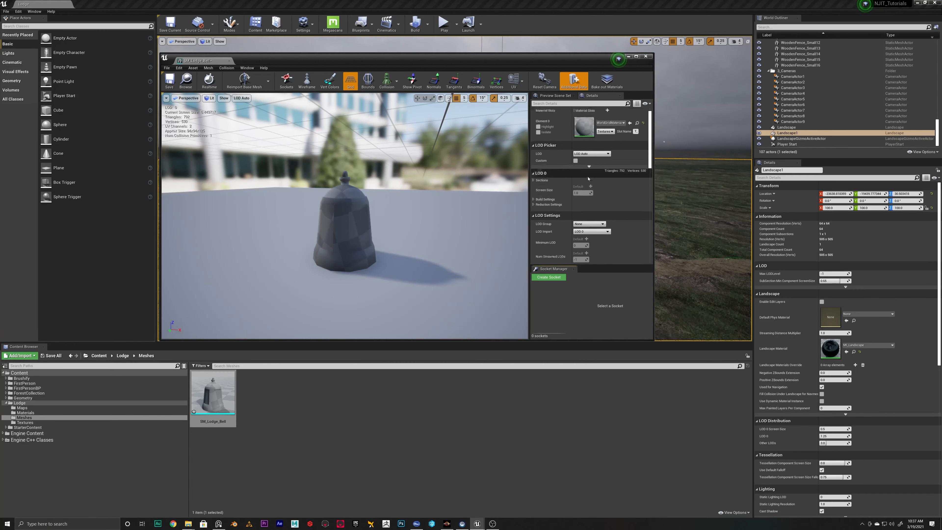
{"action": "scroll", "coordinate": [583, 201], "scroll_direction": "down", "scroll_amount": 5}
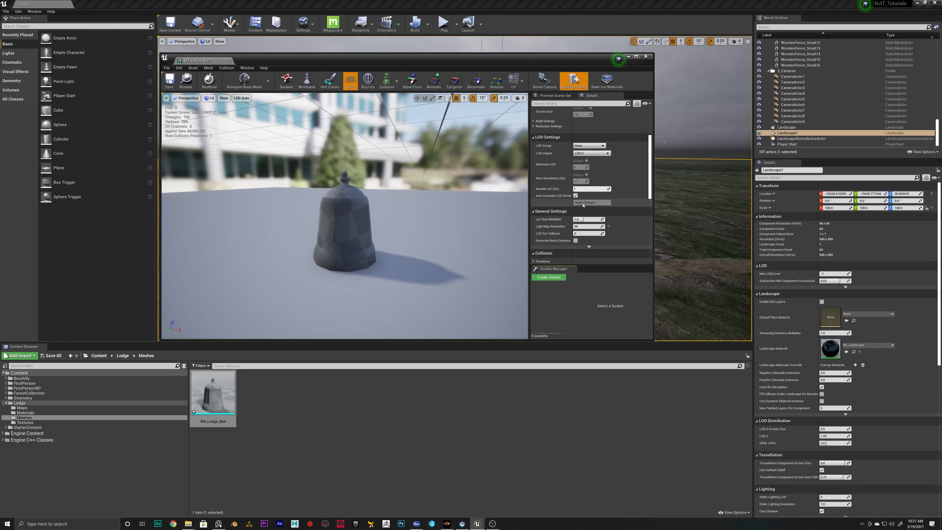
{"action": "scroll", "coordinate": [583, 207], "scroll_direction": "down", "scroll_amount": 1}
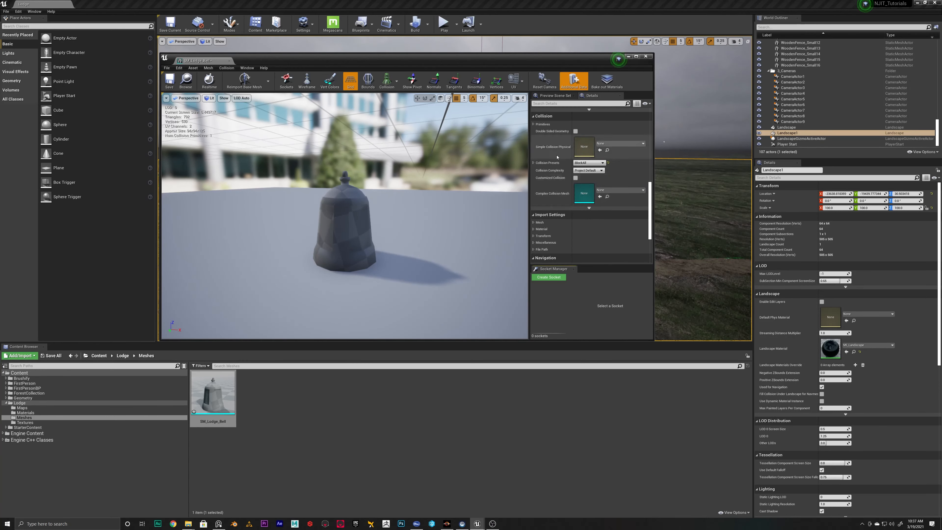
{"action": "scroll", "coordinate": [574, 180], "scroll_direction": "up", "scroll_amount": 7}
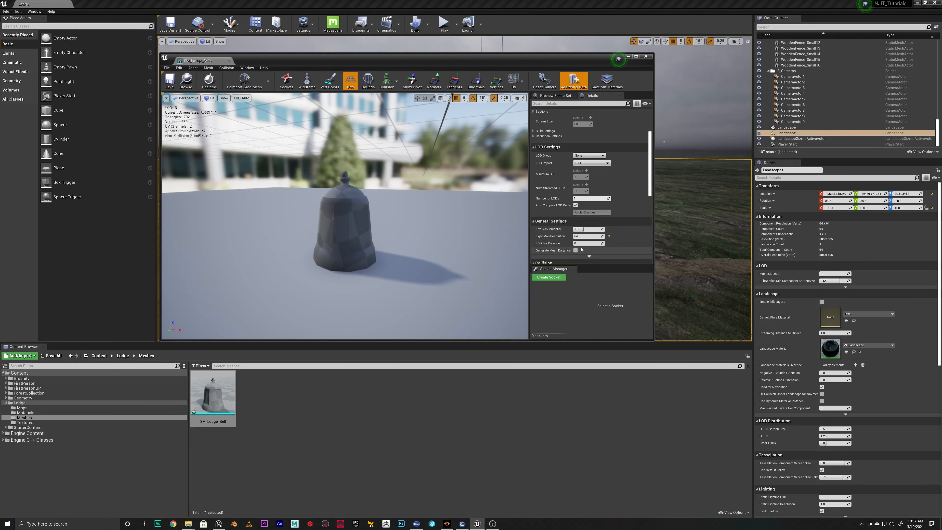
{"action": "scroll", "coordinate": [582, 230], "scroll_direction": "up", "scroll_amount": 3}
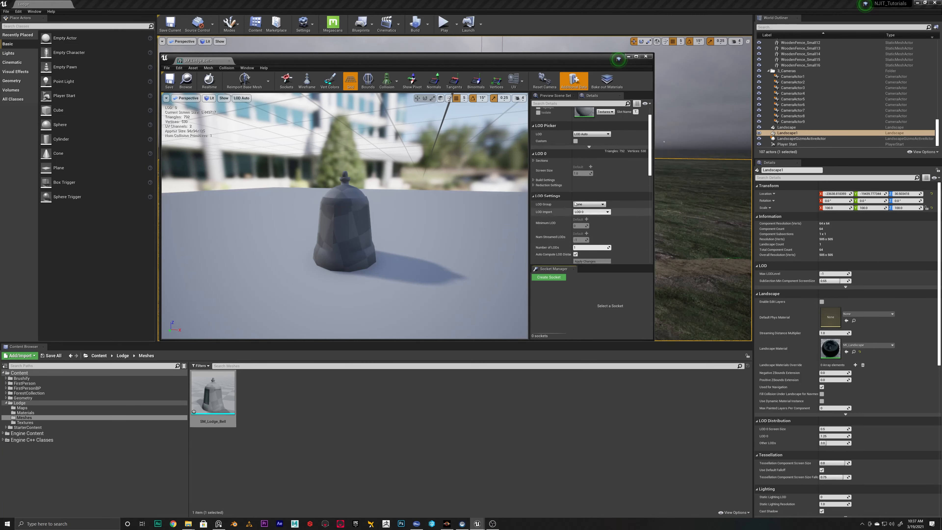
{"action": "scroll", "coordinate": [584, 224], "scroll_direction": "up", "scroll_amount": 1}
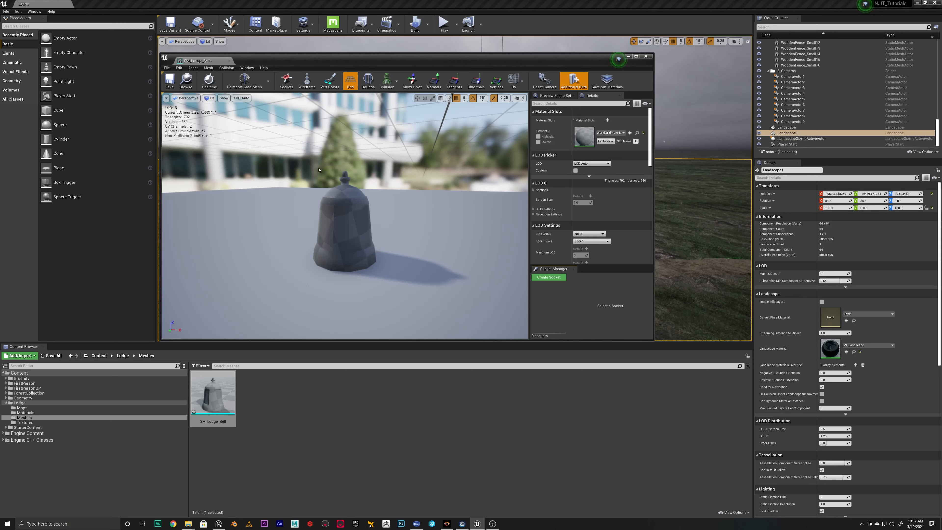
Assign MI_Bell from the Lodge/Materials folder to the material slot of SM_Lodge_Bell
{"action": "mouse_move", "coordinate": [337, 178]}
{"action": "right_mouse_down", "text": "alt"}
{"action": "mouse_move", "coordinate": [274, 177]}
{"action": "mouse_move", "coordinate": [374, 177]}
{"action": "mouse_move", "coordinate": [338, 177]}
{"action": "right_mouse_up", "text": "alt"}
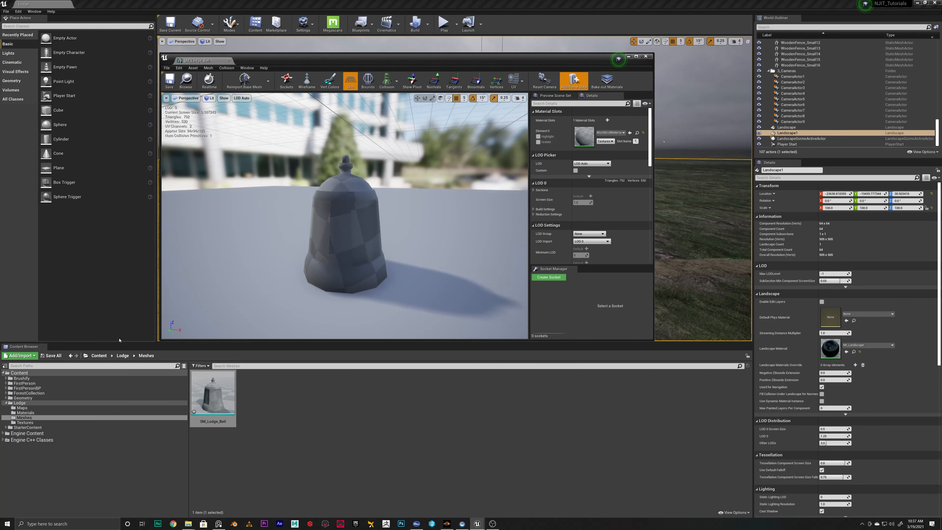
{"action": "left_click", "coordinate": [25, 412]}
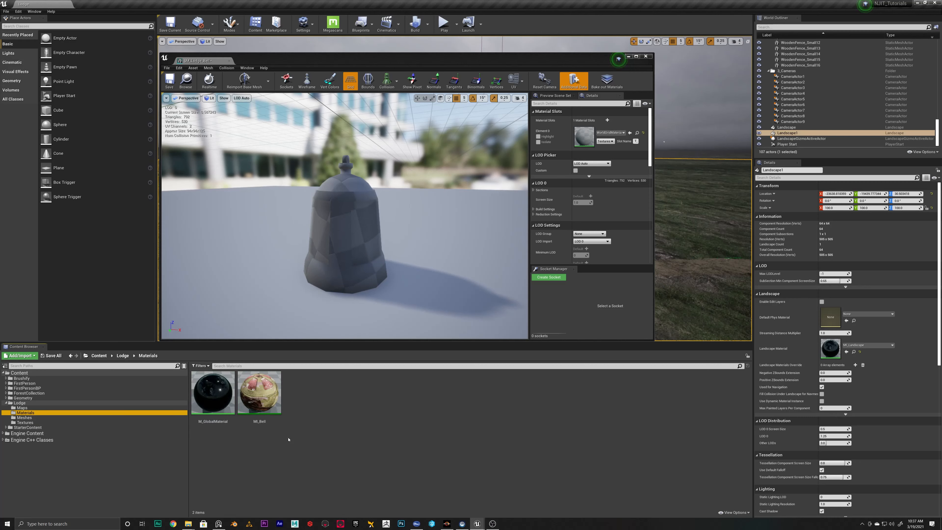
{"action": "left_click", "coordinate": [259, 394]}
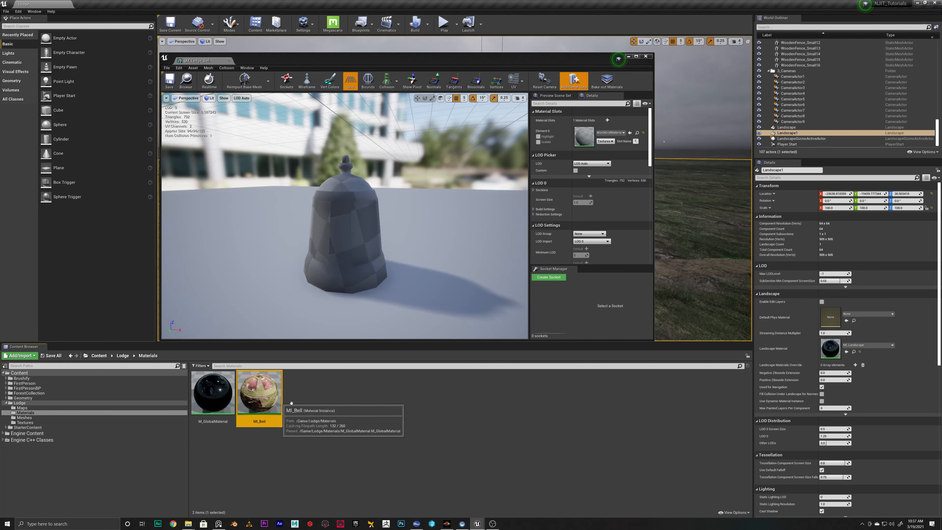
{"action": "left_click", "coordinate": [629, 133]}
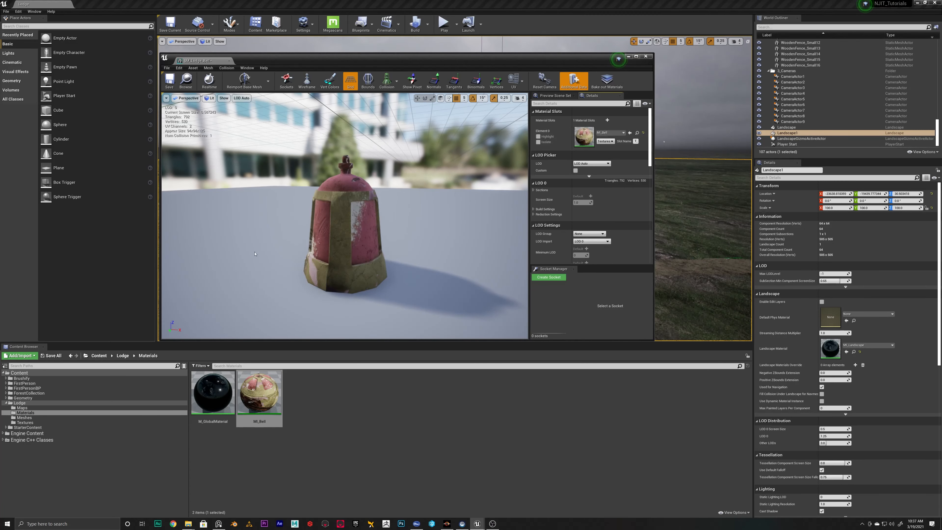
Reset the mesh's material slot to its default, and reassign MI_Bell by searching the available materials for "bell"
{"action": "left_click", "coordinate": [610, 133]}
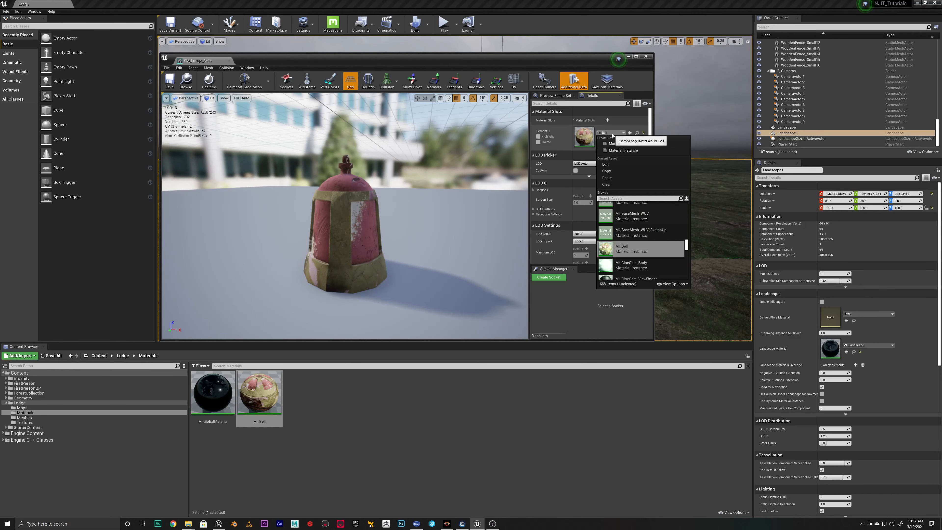
{"action": "left_click", "coordinate": [611, 135]}
{"action": "left_click", "coordinate": [621, 134]}
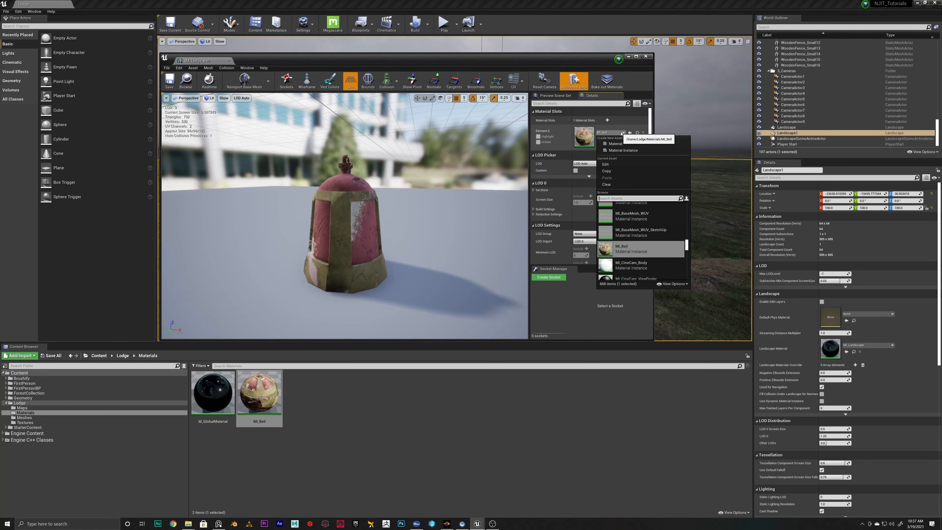
{"action": "left_click", "coordinate": [642, 133]}
{"action": "left_click", "coordinate": [610, 133]}
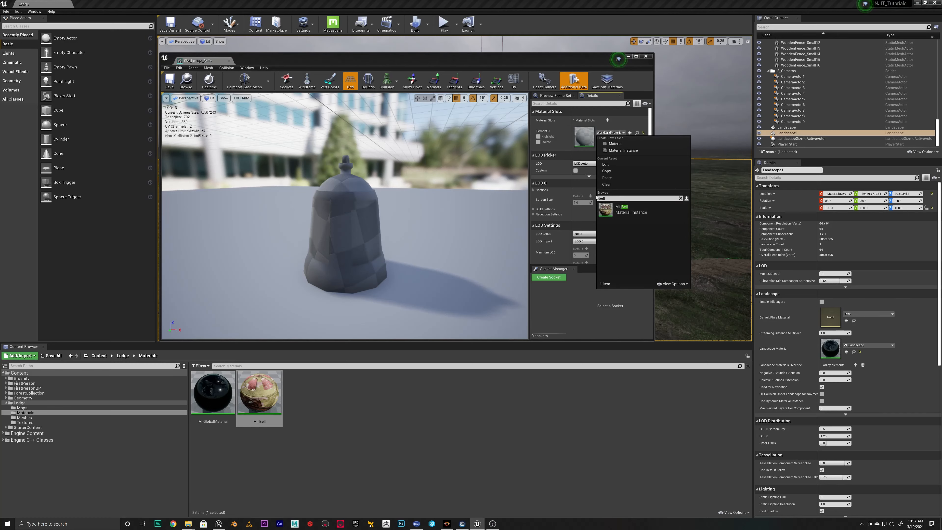
{"action": "left_click", "coordinate": [623, 213]}
Open MI_Bell from the mesh's material slot in an enlarged window beside the mesh preview and enable its remaining Metallic parameters
{"action": "right_click_drag", "start_coordinate": [319, 193], "coordinate": [504, 179]}
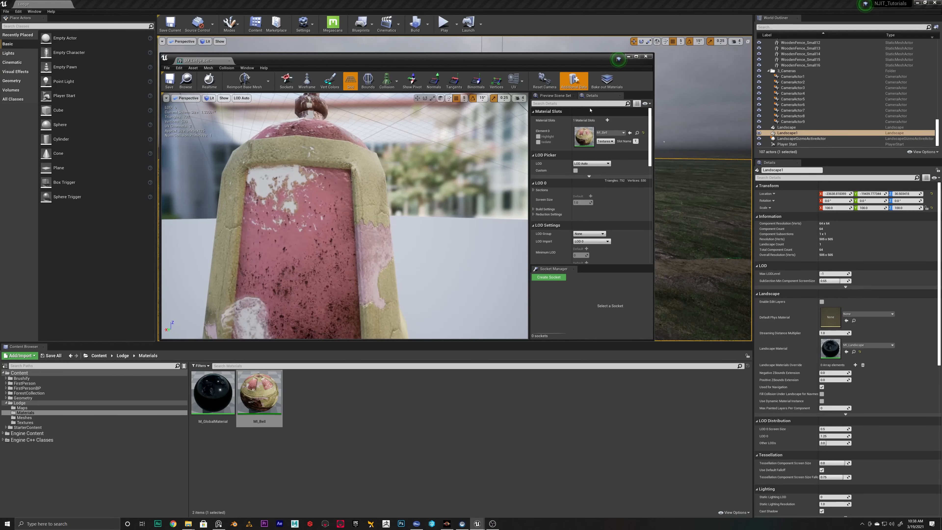
{"action": "double_click", "coordinate": [582, 136]}
{"action": "left_click_drag", "start_coordinate": [251, 62], "coordinate": [660, 49]}
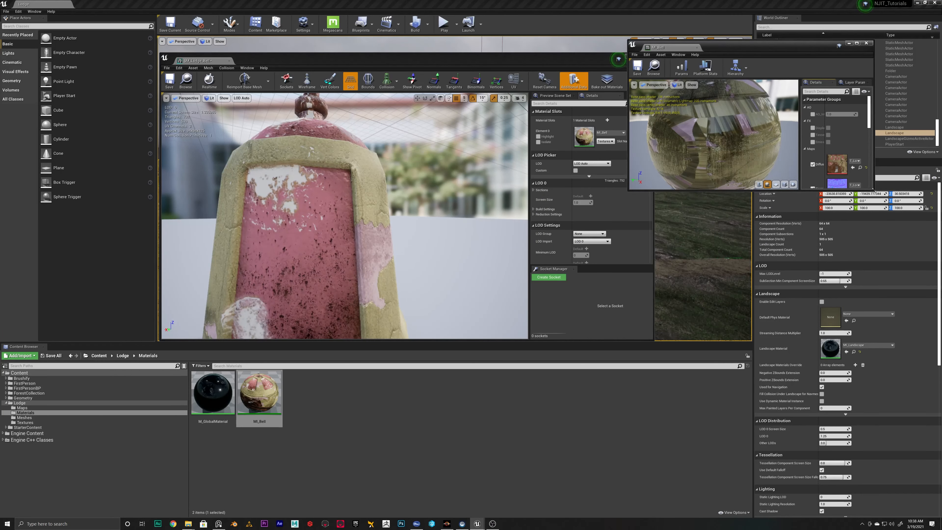
{"action": "left_click_drag", "start_coordinate": [874, 190], "coordinate": [938, 362]}
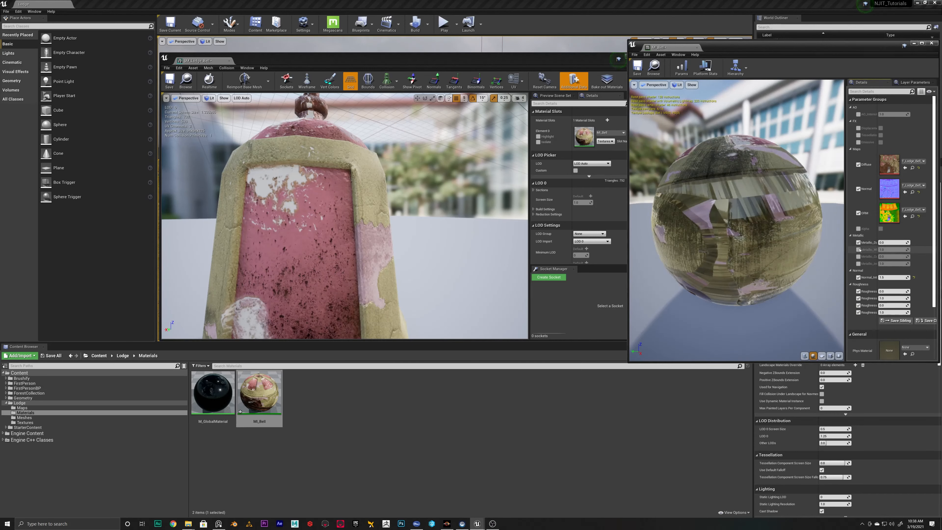
{"action": "left_click", "coordinate": [858, 256]}
{"action": "left_click", "coordinate": [858, 264]}
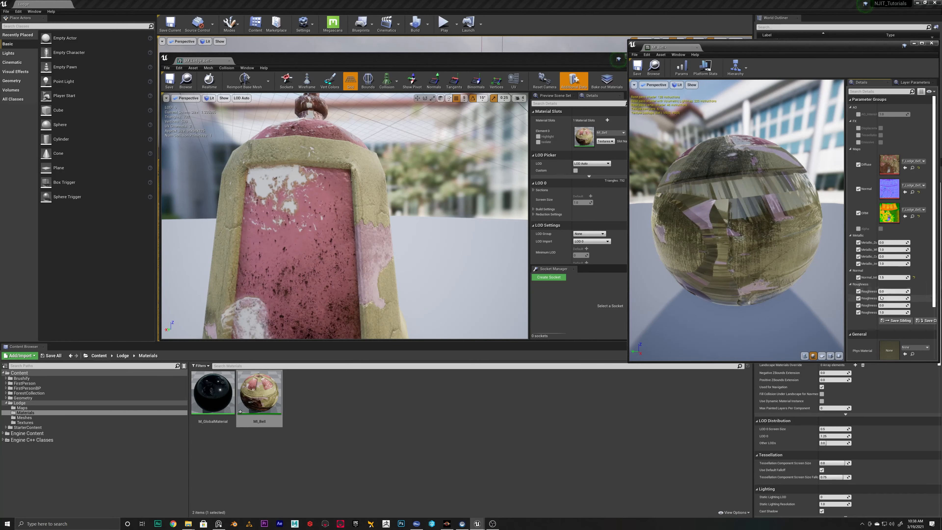
Adjust MI_Bell's four Roughness parameters while checking the bell mesh, setting the first to about 1.2 and the last to about 1.08
{"action": "mouse_move", "coordinate": [906, 291]}
{"action": "left_mouse_down"}
{"action": "mouse_move", "coordinate": [927, 291]}
{"action": "mouse_move", "coordinate": [894, 291]}
{"action": "left_mouse_up"}
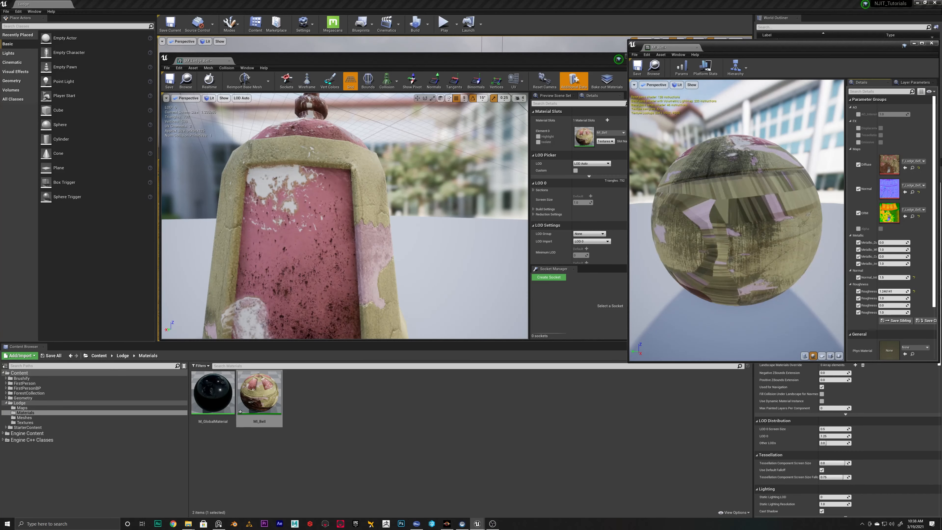
{"action": "left_click_drag", "start_coordinate": [434, 225], "coordinate": [467, 226]}
{"action": "middle_click_drag", "start_coordinate": [434, 224], "coordinate": [441, 148]}
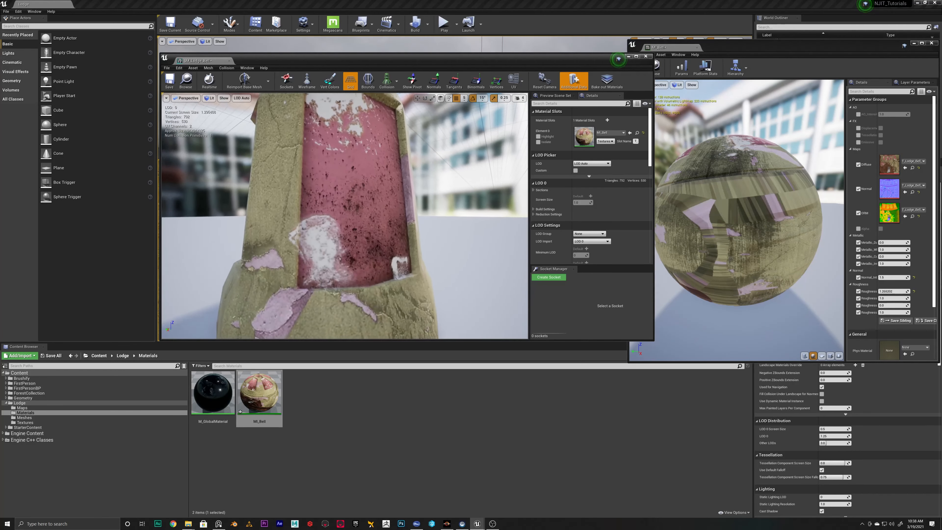
{"action": "mouse_move", "coordinate": [907, 298]}
{"action": "left_mouse_down"}
{"action": "mouse_move", "coordinate": [915, 298]}
{"action": "mouse_move", "coordinate": [905, 298]}
{"action": "left_mouse_up"}
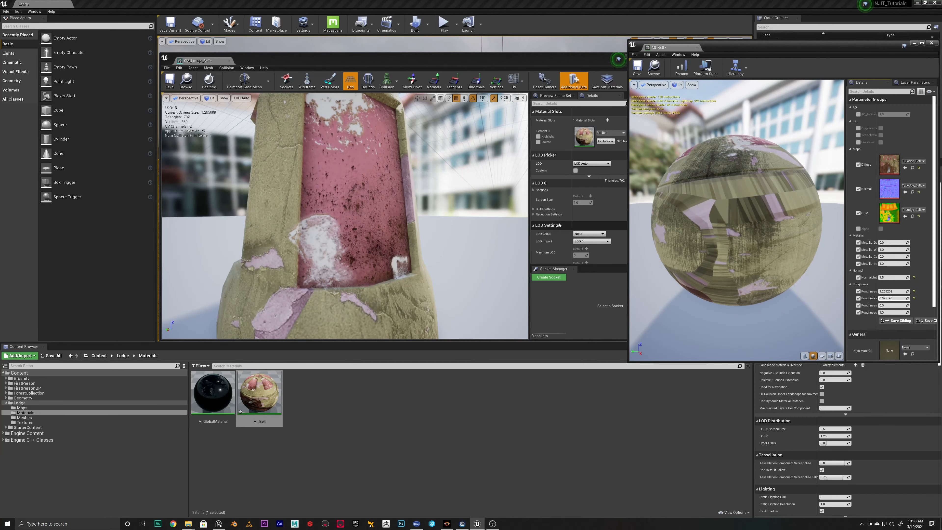
{"action": "left_click_drag", "start_coordinate": [434, 225], "coordinate": [490, 223]}
{"action": "middle_click_drag", "start_coordinate": [434, 225], "coordinate": [388, 222]}
{"action": "left_click_drag", "start_coordinate": [899, 298], "coordinate": [911, 312]}
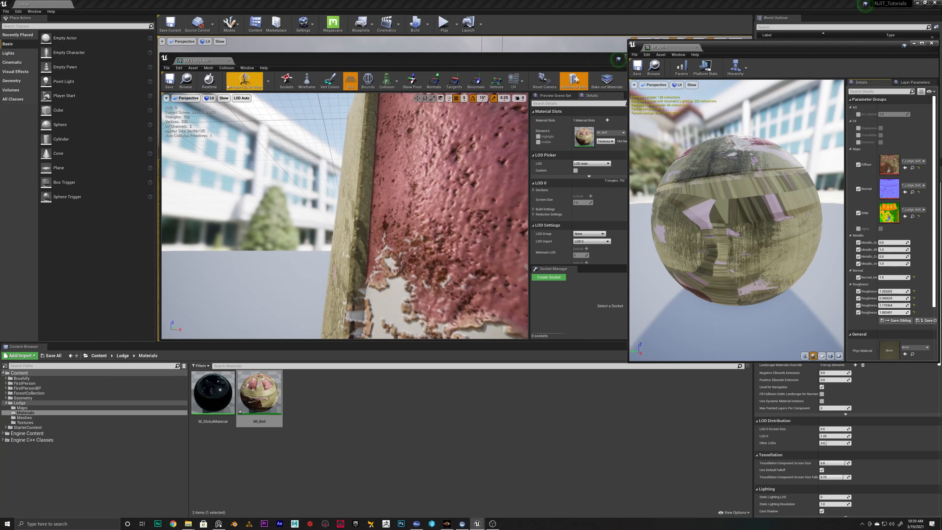
Save and close both the MI_Bell material instance and the SM_Lodge_Bell mesh
{"action": "left_click", "coordinate": [637, 66]}
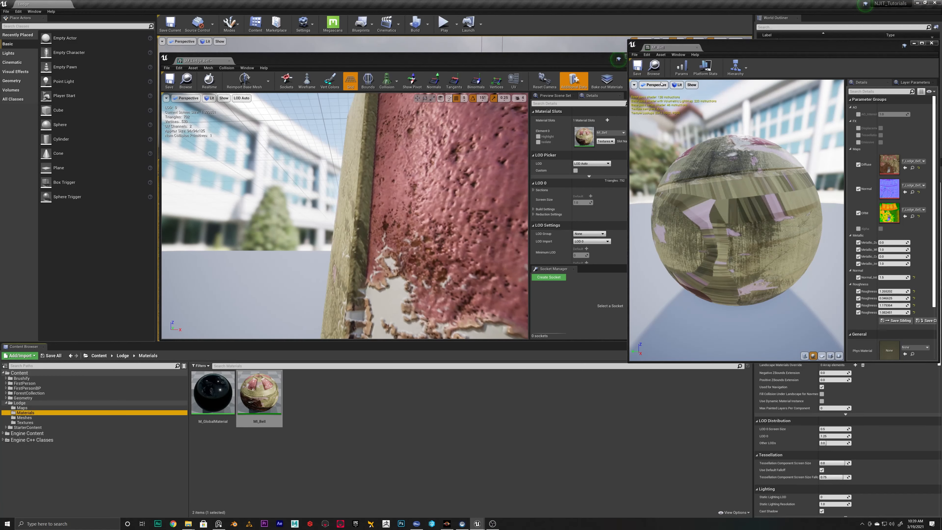
{"action": "left_click", "coordinate": [697, 47]}
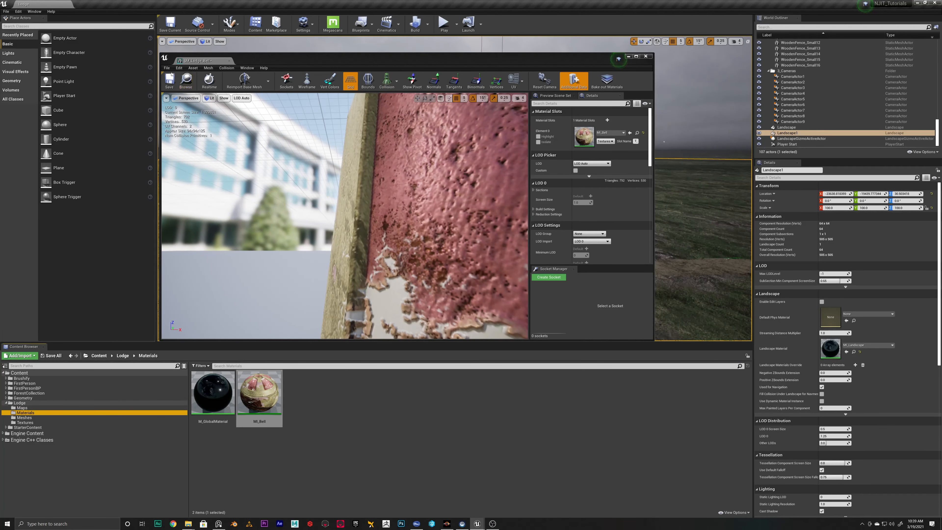
{"action": "left_click", "coordinate": [167, 82]}
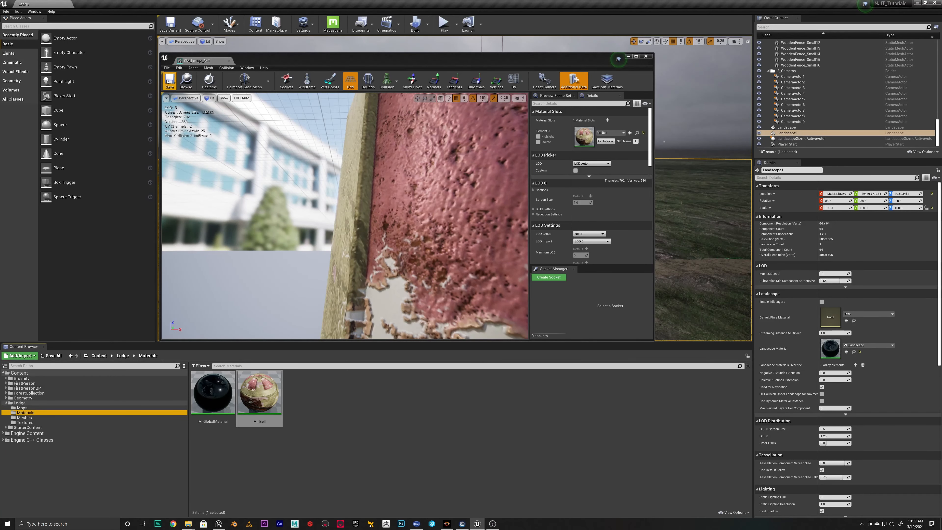
{"action": "left_click", "coordinate": [229, 61]}
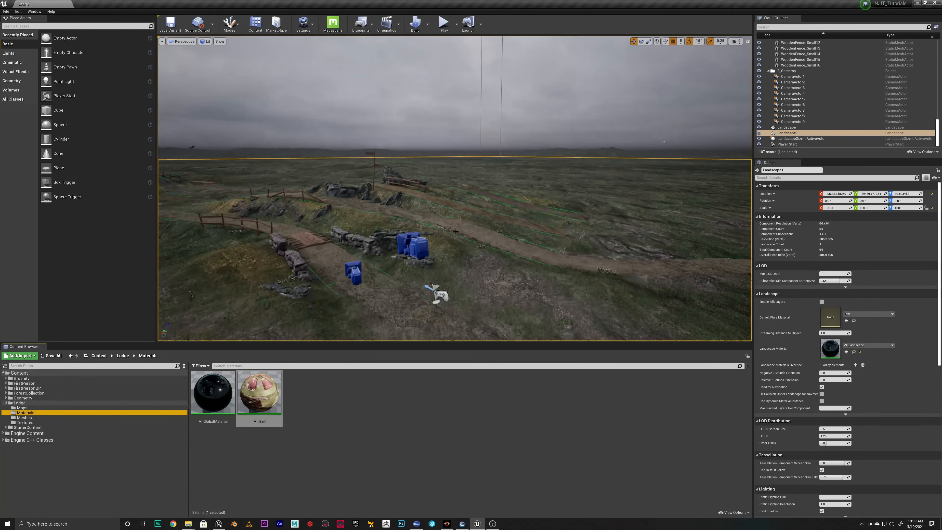
Place SM_Lodge_Bell from the Lodge/Meshes folder in the level to inspect it in the scene, and delete the placed copy
{"action": "left_click", "coordinate": [24, 418]}
{"action": "key", "text": "w"}
{"action": "right_click_drag", "start_coordinate": [443, 275], "coordinate": [510, 275]}
{"action": "left_click_drag", "start_coordinate": [213, 392], "coordinate": [483, 62]}
{"action": "key", "text": "w"}
{"action": "right_click_drag", "start_coordinate": [483, 62], "coordinate": [653, 74]}
{"action": "key", "text": "d"}
{"action": "key", "text": "w"}
{"action": "key", "text": "a"}
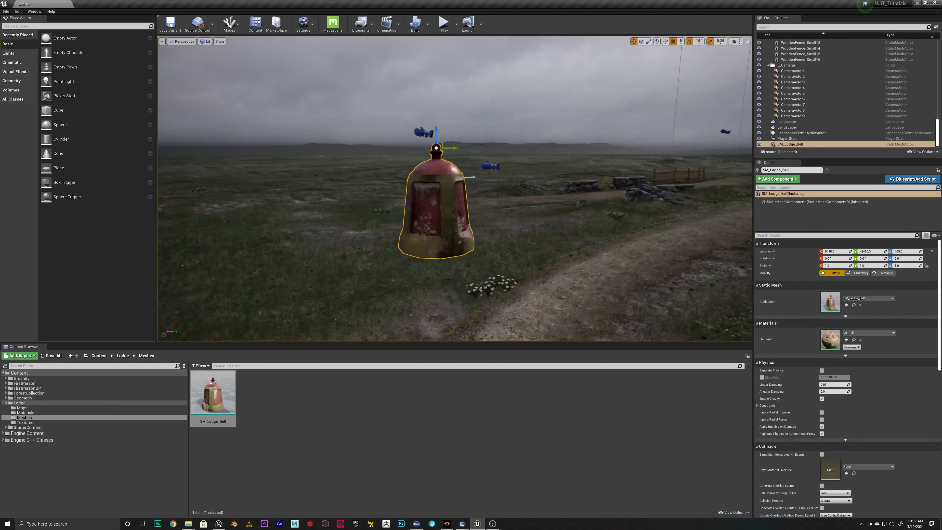
{"action": "key", "text": "d"}
{"action": "key", "text": "Delete"}
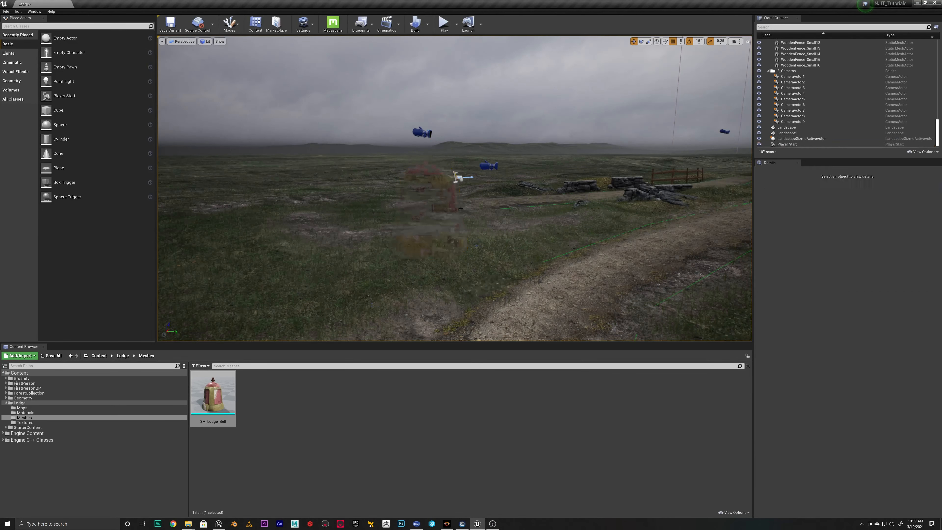
Import all FBX files from SM_Lodge_BeamSupport to SM_Lodge_WoodPost except SM_Lodge_Bell into Lodge/Meshes, with material import method Do Not Create Material
{"action": "left_click", "coordinate": [23, 418]}
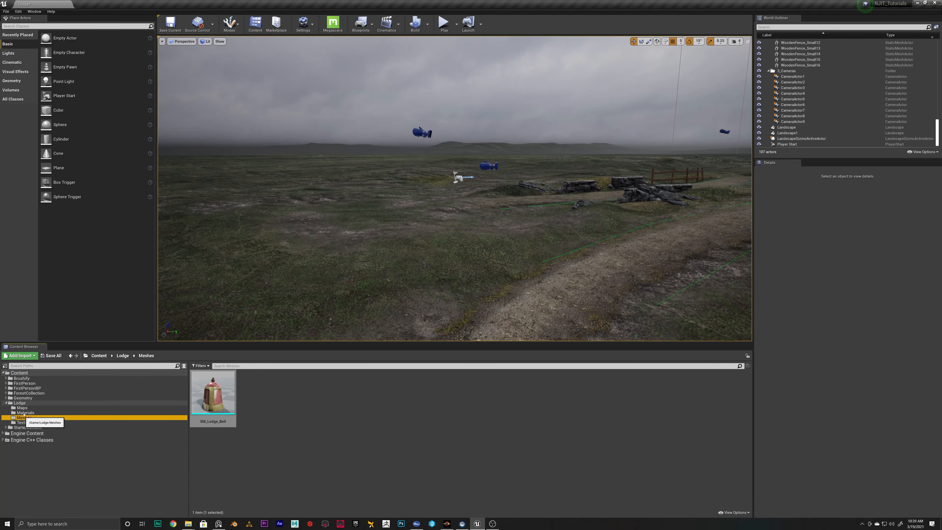
{"action": "left_click", "coordinate": [28, 356]}
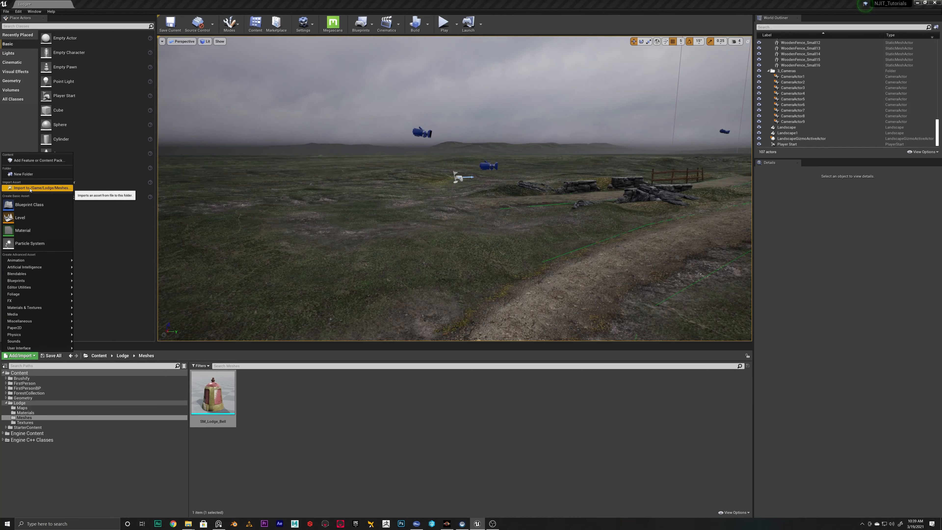
{"action": "left_click", "coordinate": [30, 188]}
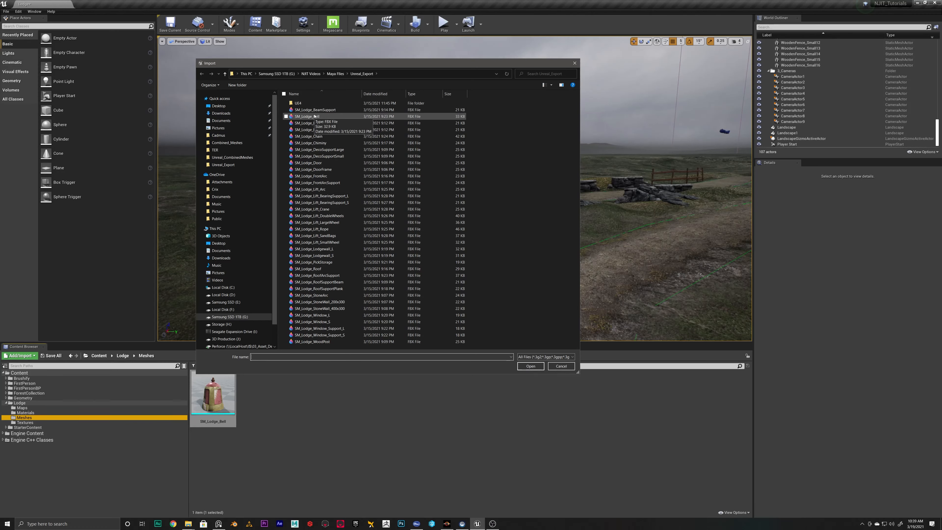
{"action": "left_click", "coordinate": [318, 110]}
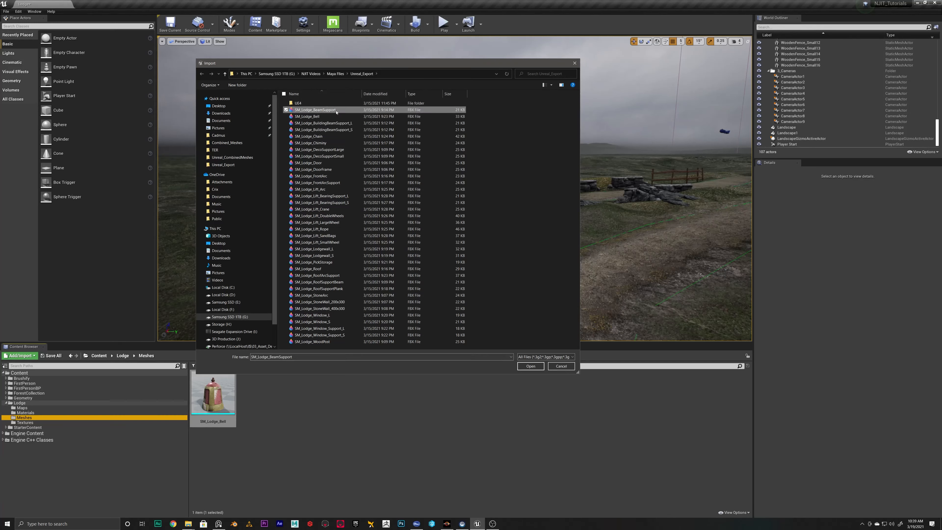
{"action": "left_click", "coordinate": [312, 341], "text": "shift"}
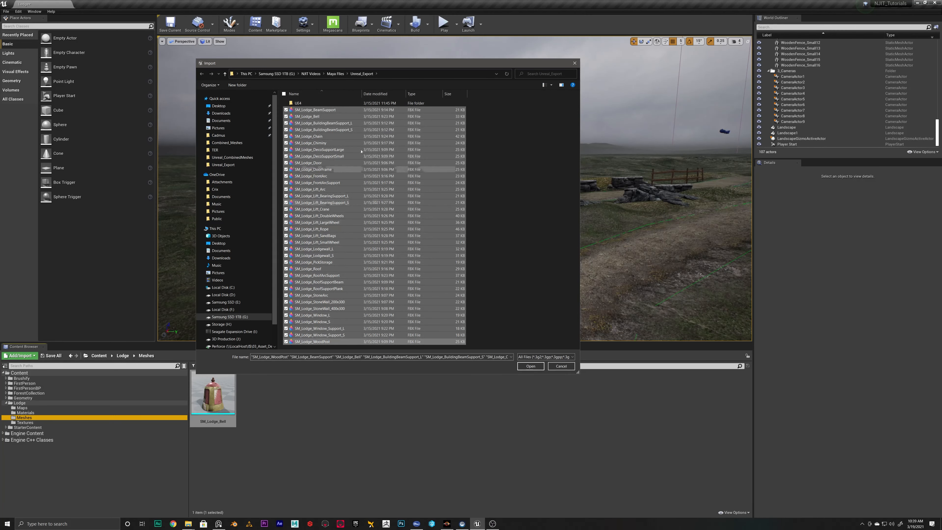
{"action": "left_click", "coordinate": [317, 118], "text": "ctrl"}
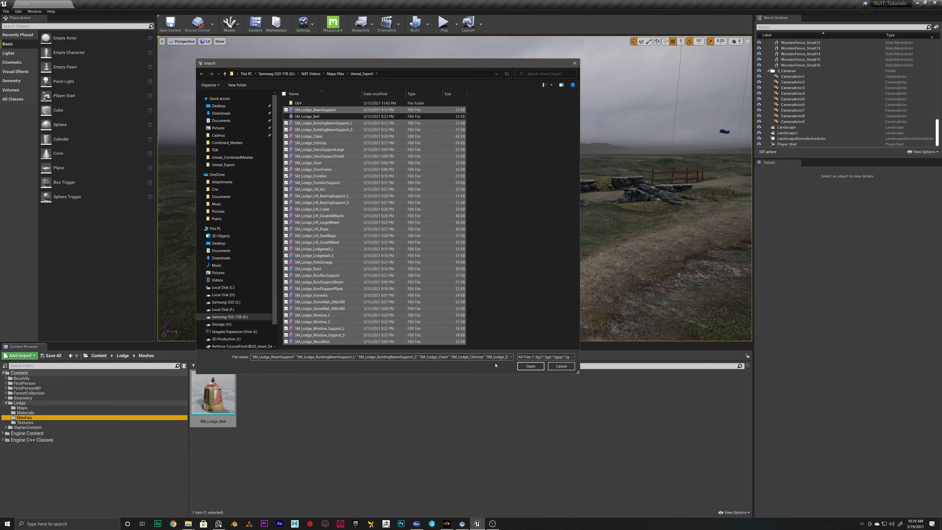
{"action": "left_click", "coordinate": [530, 366]}
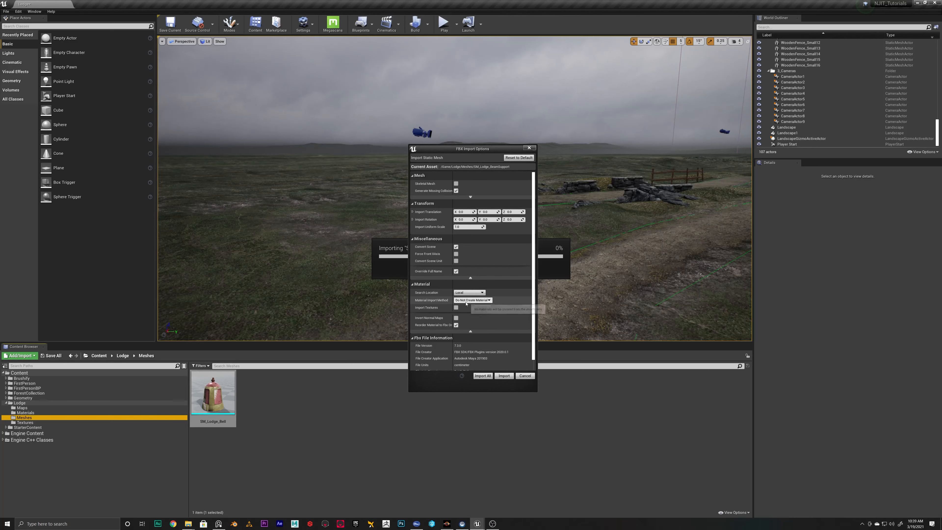
{"action": "left_click", "coordinate": [482, 301]}
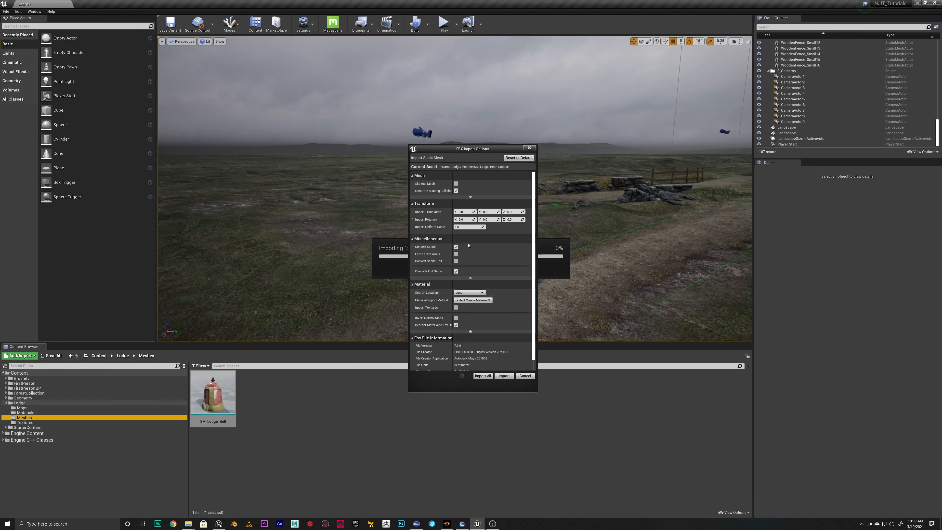
{"action": "left_click", "coordinate": [486, 376]}
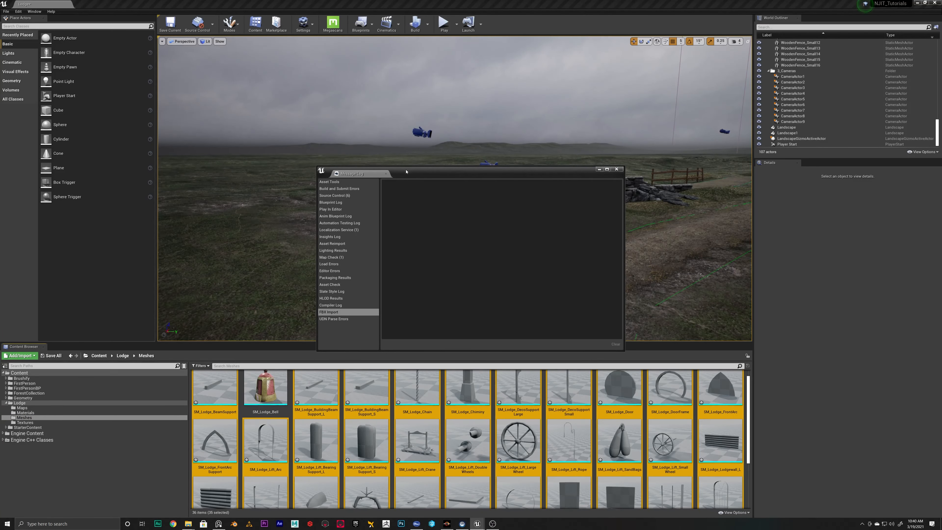
Check the Map Check entry, close the Message Log, and enlarge the Content Browser to show more of the imported meshes
{"action": "left_click_drag", "start_coordinate": [406, 171], "coordinate": [379, 141]}
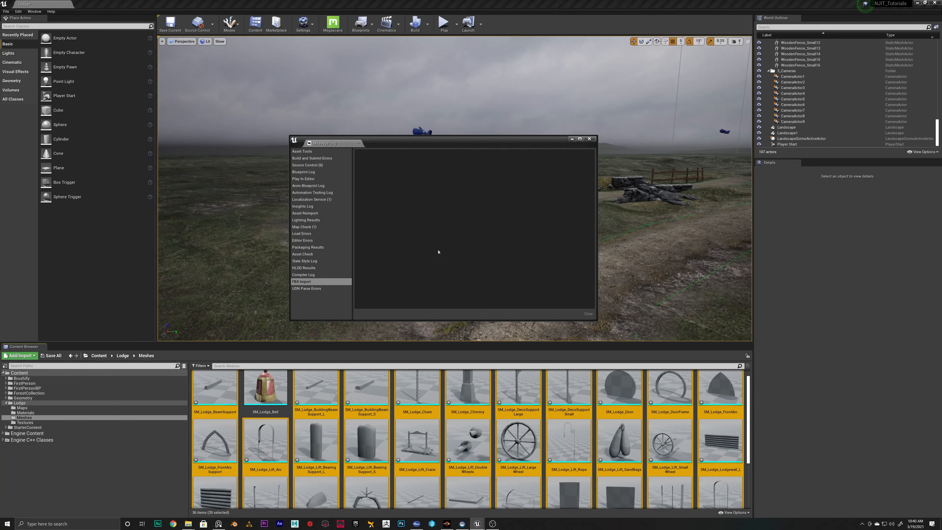
{"action": "left_click", "coordinate": [308, 227]}
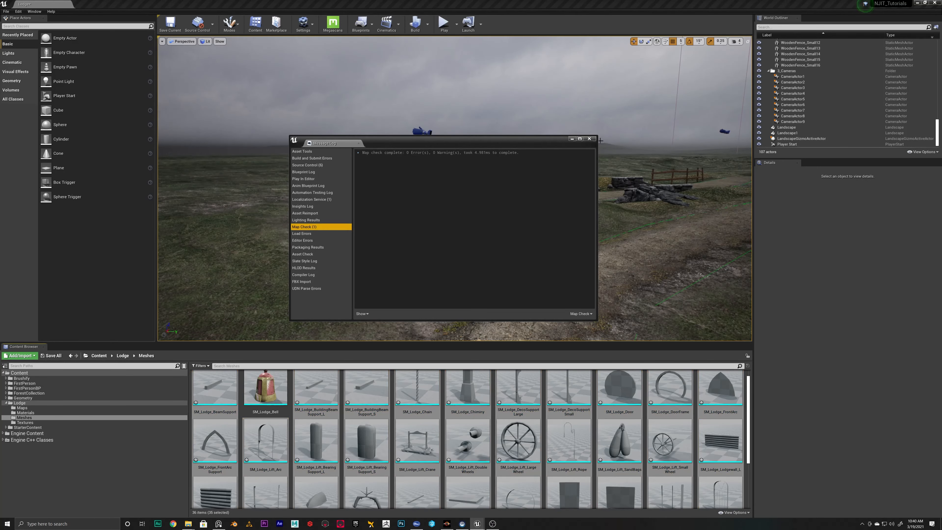
{"action": "left_click", "coordinate": [589, 139]}
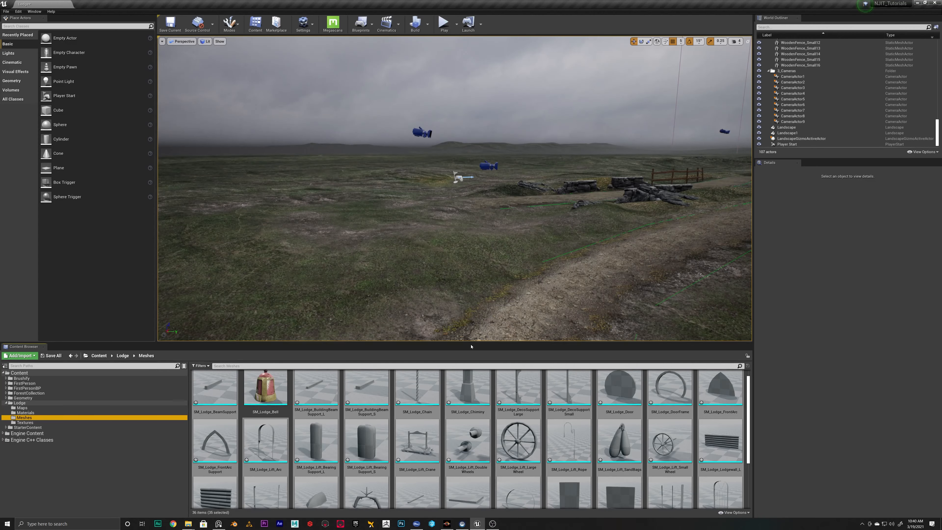
{"action": "left_click_drag", "start_coordinate": [471, 346], "coordinate": [463, 274]}
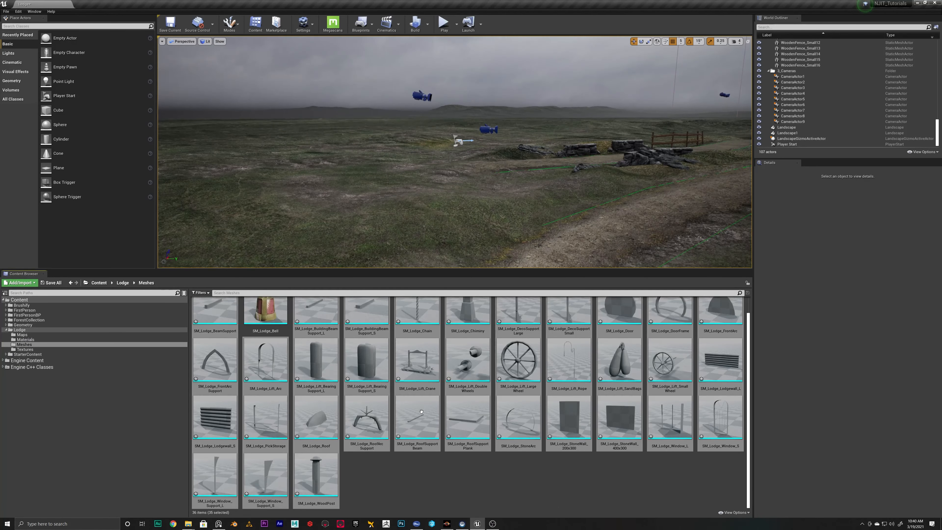
{"action": "scroll", "coordinate": [421, 411], "scroll_direction": "up", "scroll_amount": 1}
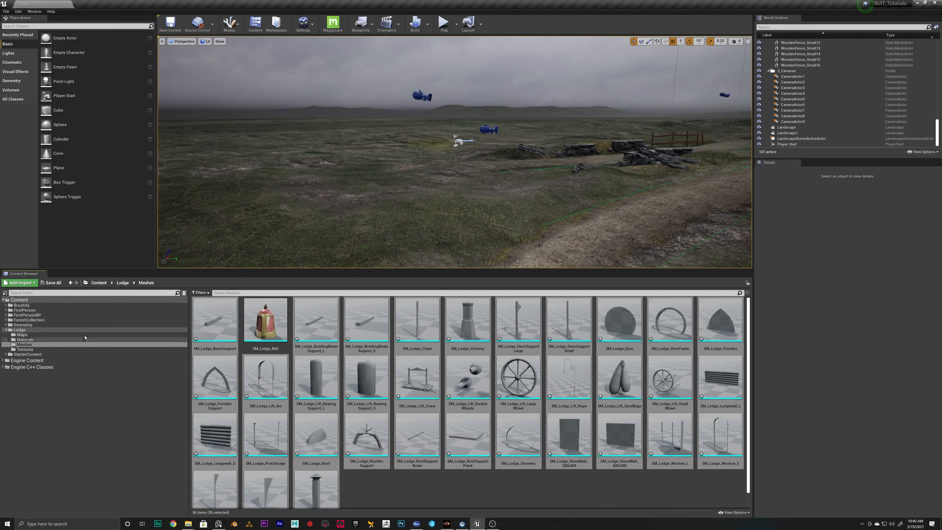
Assign MI_Bell to the Element 0 material slot of SM_Lodge_Chain, save the mesh, and close its editor
{"action": "left_click", "coordinate": [25, 344]}
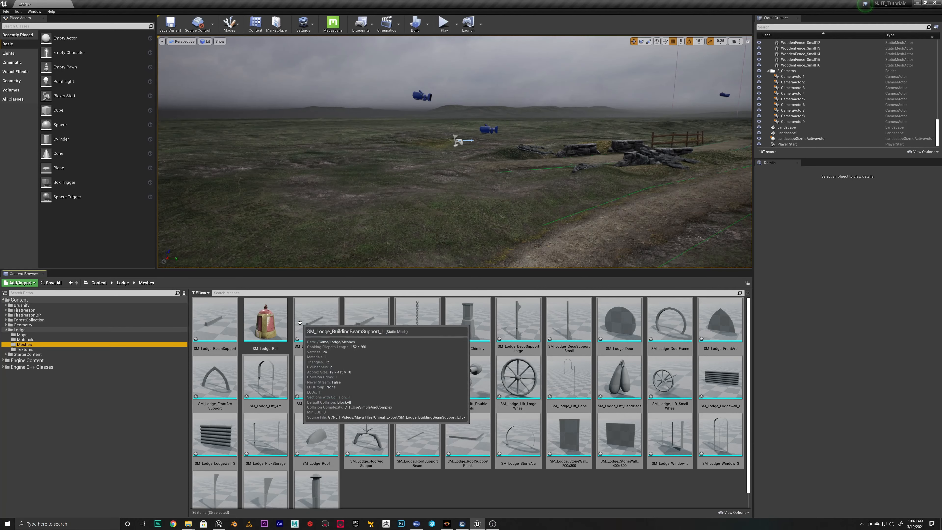
{"action": "mouse_move", "coordinate": [265, 338]}
{"action": "left_click", "coordinate": [427, 322]}
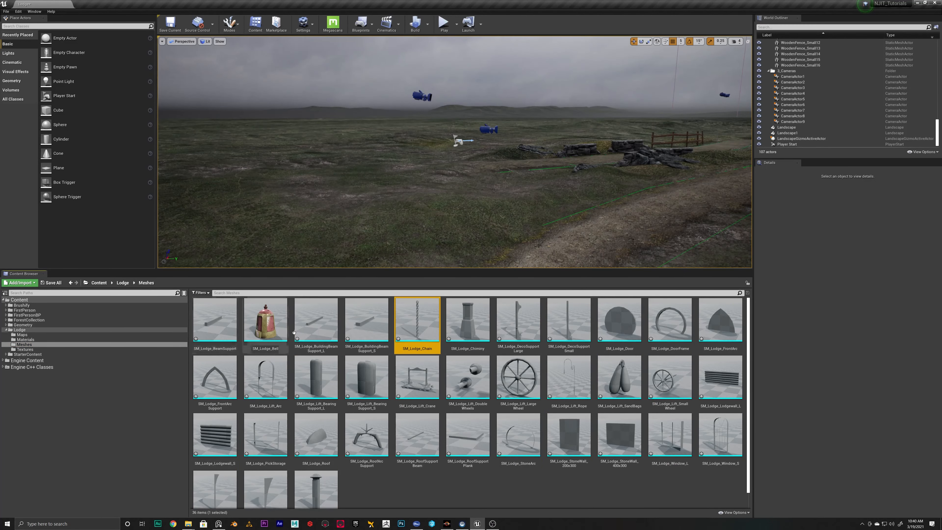
{"action": "double_click", "coordinate": [431, 340]}
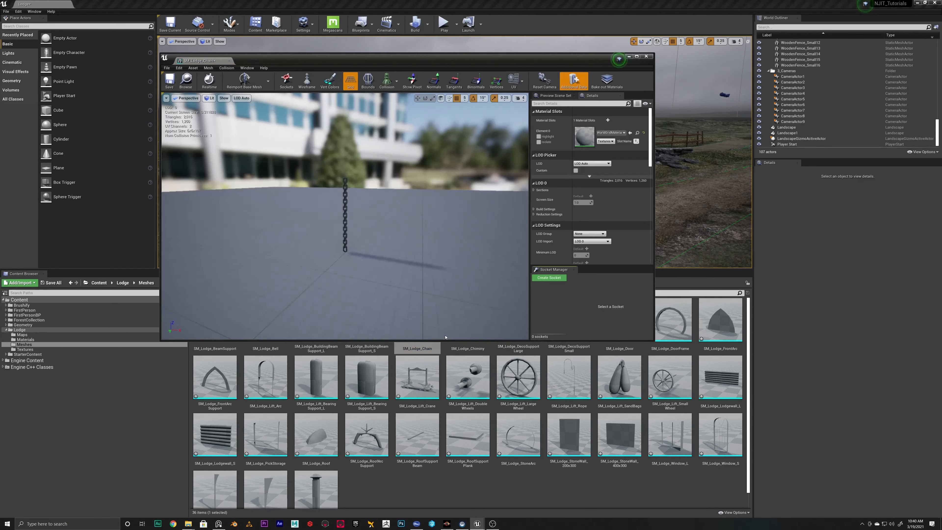
{"action": "left_click", "coordinate": [26, 340]}
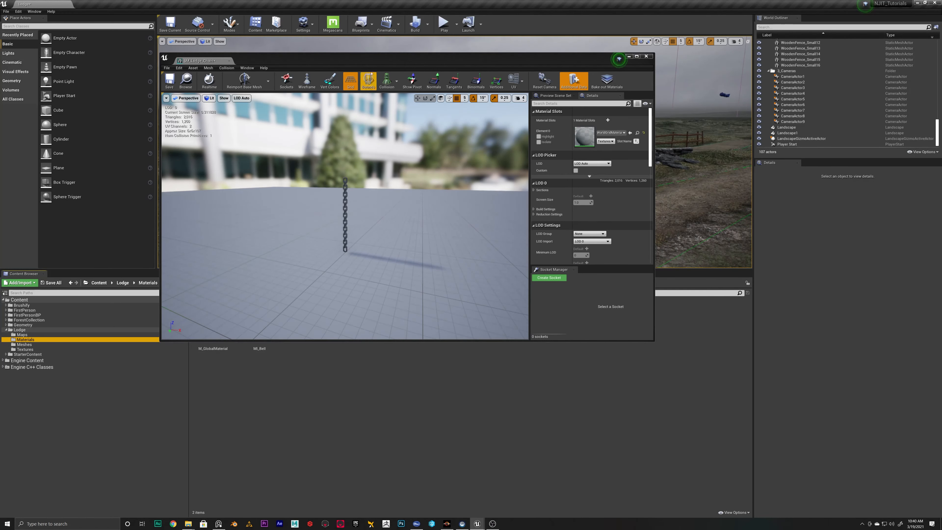
{"action": "left_click_drag", "start_coordinate": [371, 59], "coordinate": [531, 62]}
{"action": "left_click", "coordinate": [260, 321]}
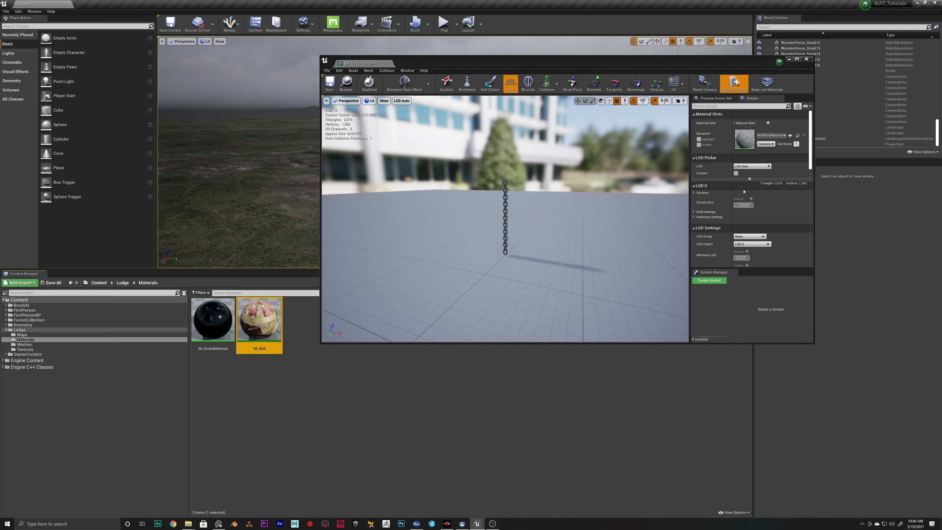
{"action": "left_click", "coordinate": [790, 135]}
{"action": "left_click", "coordinate": [344, 91]}
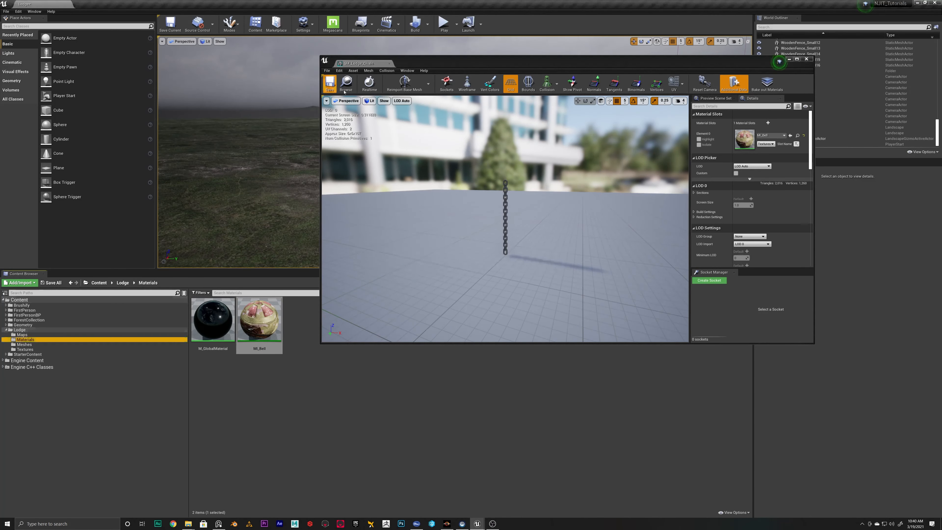
{"action": "left_click", "coordinate": [389, 64]}
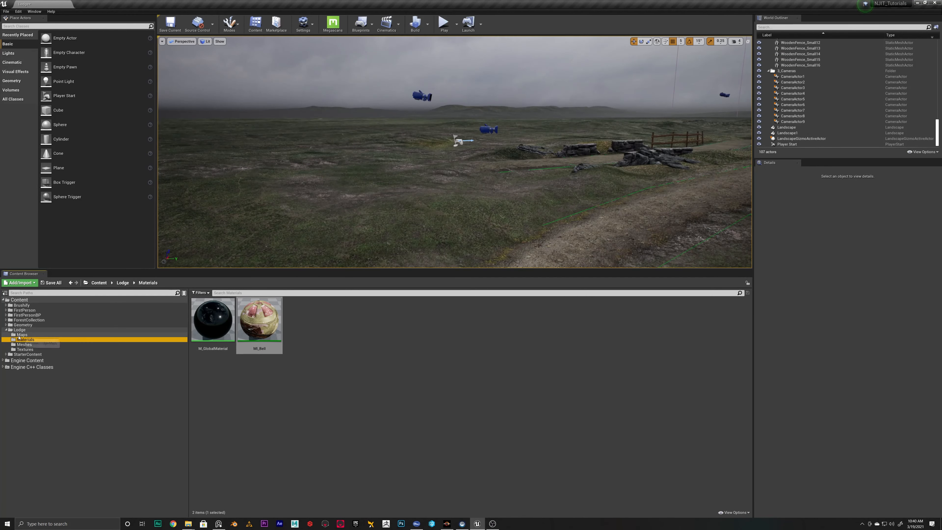
Open the SM_Lodge_RoofArcSupport, SM_Lodge_Bell and SM_Lodge_Chain meshes from Lodge/Meshes together in one mesh editor window
{"action": "left_click", "coordinate": [27, 345]}
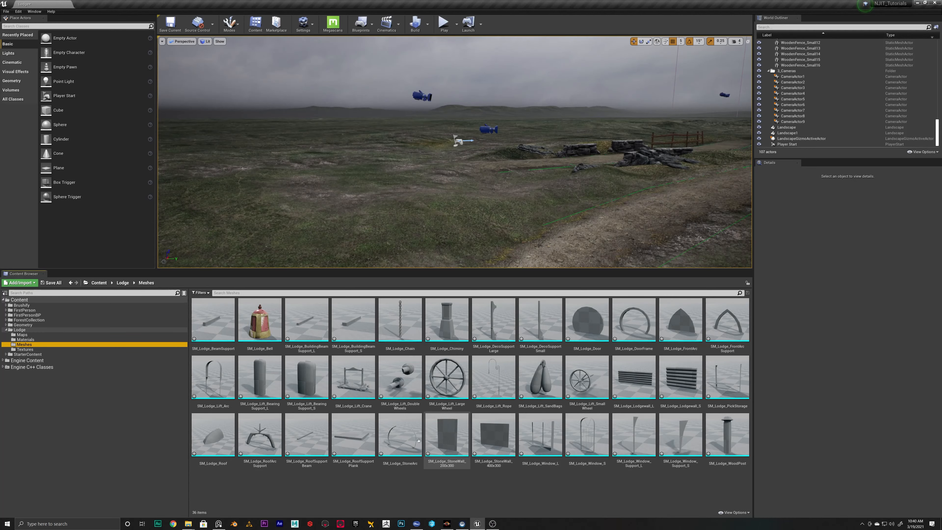
{"action": "left_click", "coordinate": [261, 432]}
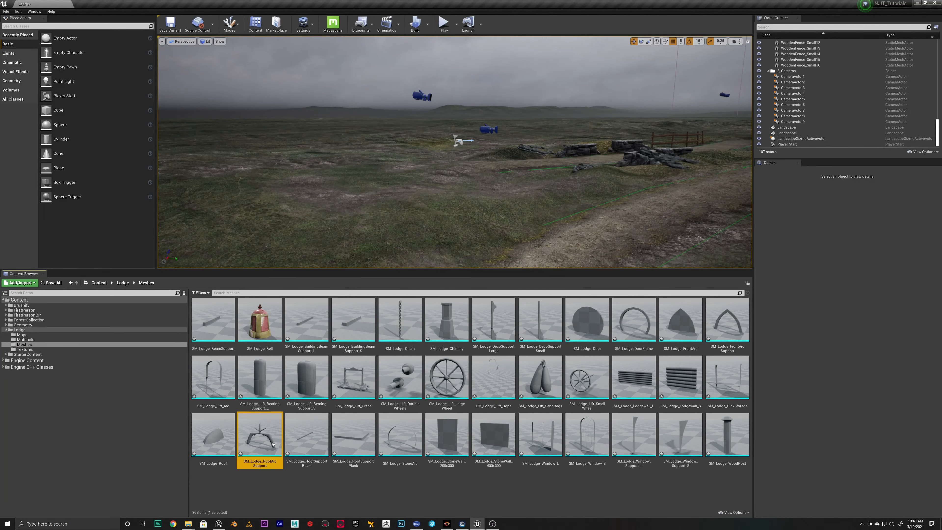
{"action": "double_click", "coordinate": [272, 444]}
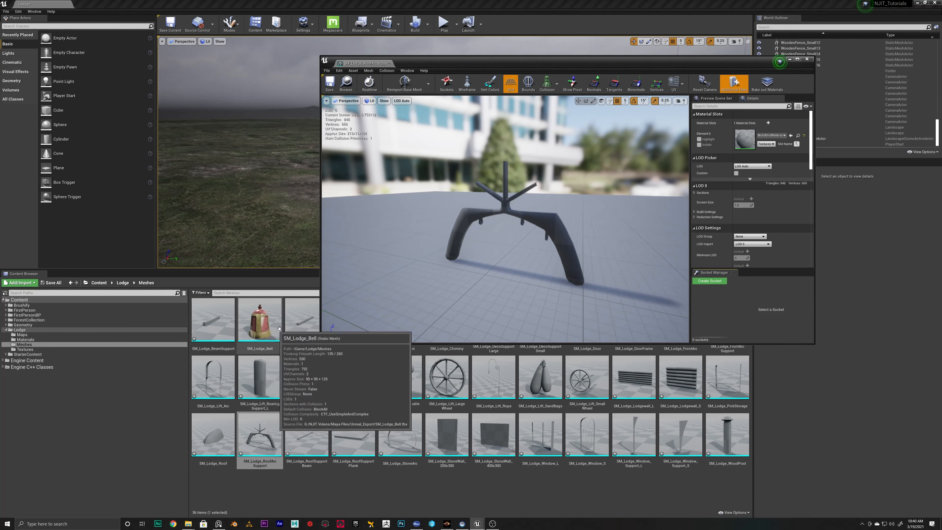
{"action": "double_click", "coordinate": [261, 324]}
{"action": "left_click_drag", "start_coordinate": [485, 63], "coordinate": [581, 51]}
{"action": "double_click", "coordinate": [391, 328]}
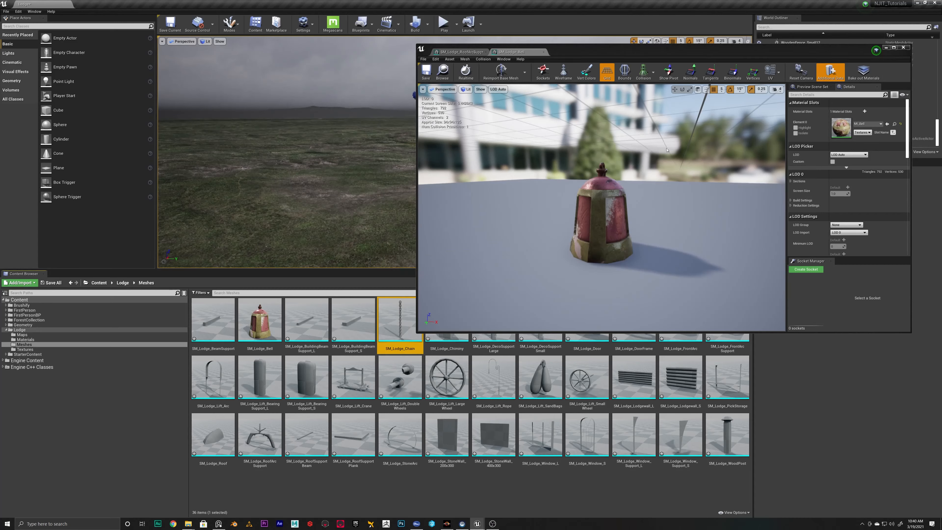
Switch repeatedly between the open roof arc support, bell and chain meshes to compare them, and reopen SM_Lodge_Chain after closing it
{"action": "left_click", "coordinate": [526, 53]}
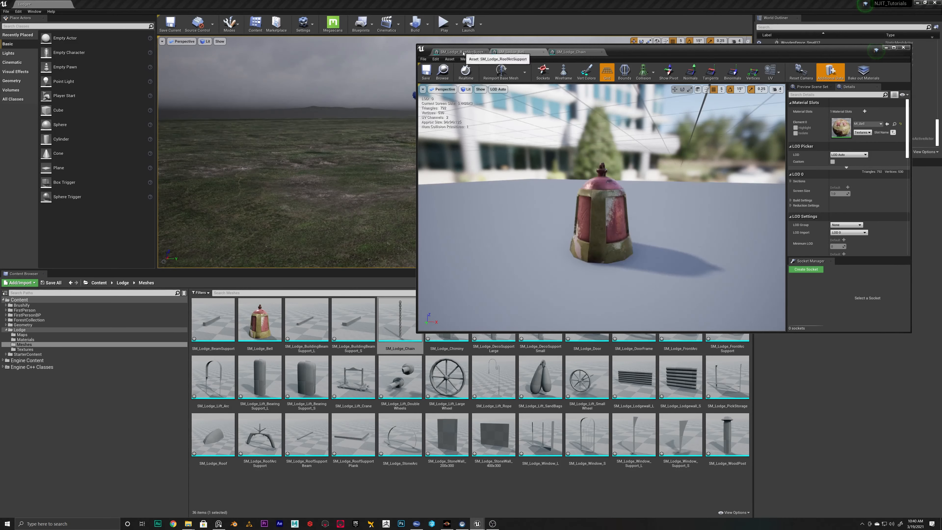
{"action": "left_click", "coordinate": [458, 53]}
{"action": "left_click", "coordinate": [512, 53]}
{"action": "left_click", "coordinate": [570, 53]}
{"action": "left_click", "coordinate": [511, 53]}
{"action": "left_click", "coordinate": [460, 54]}
{"action": "left_click", "coordinate": [515, 54]}
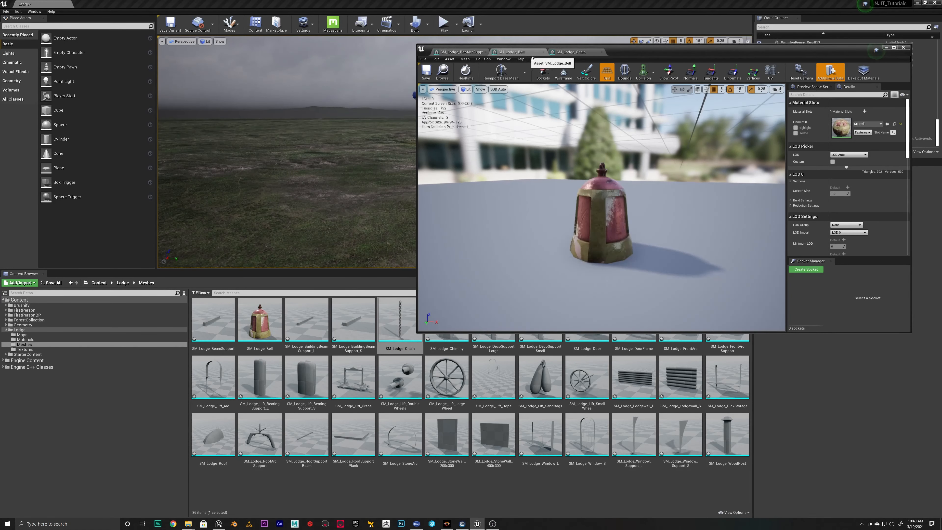
{"action": "left_click", "coordinate": [572, 53]}
{"action": "left_click", "coordinate": [514, 54]}
{"action": "left_click", "coordinate": [462, 54]}
{"action": "left_click", "coordinate": [516, 54]}
{"action": "left_click", "coordinate": [578, 53]}
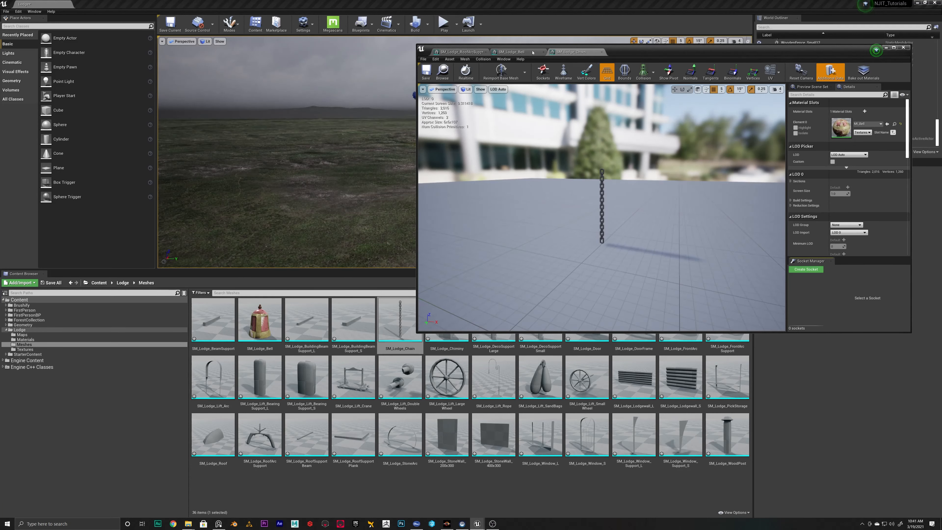
{"action": "left_click", "coordinate": [518, 54]}
{"action": "left_click", "coordinate": [462, 54]}
{"action": "left_click", "coordinate": [518, 54]}
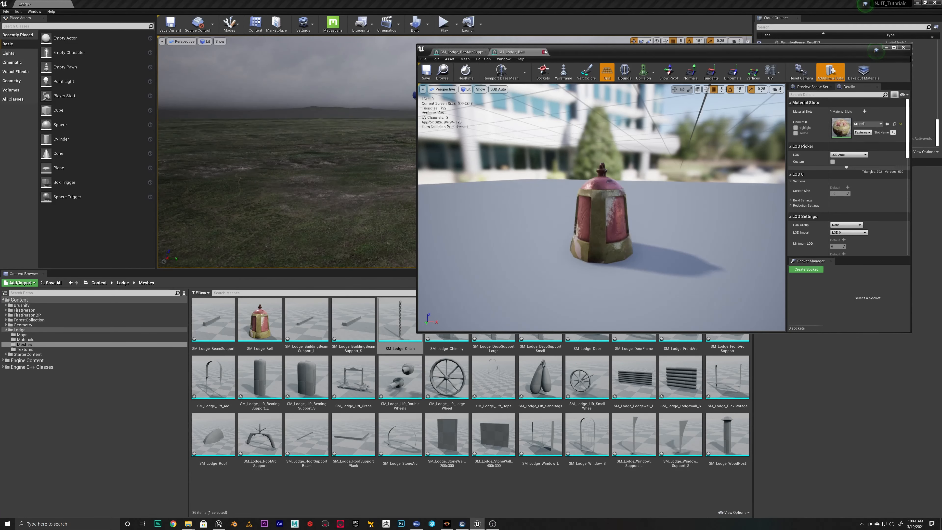
{"action": "right_click", "coordinate": [400, 336]}
{"action": "left_click", "coordinate": [415, 343]}
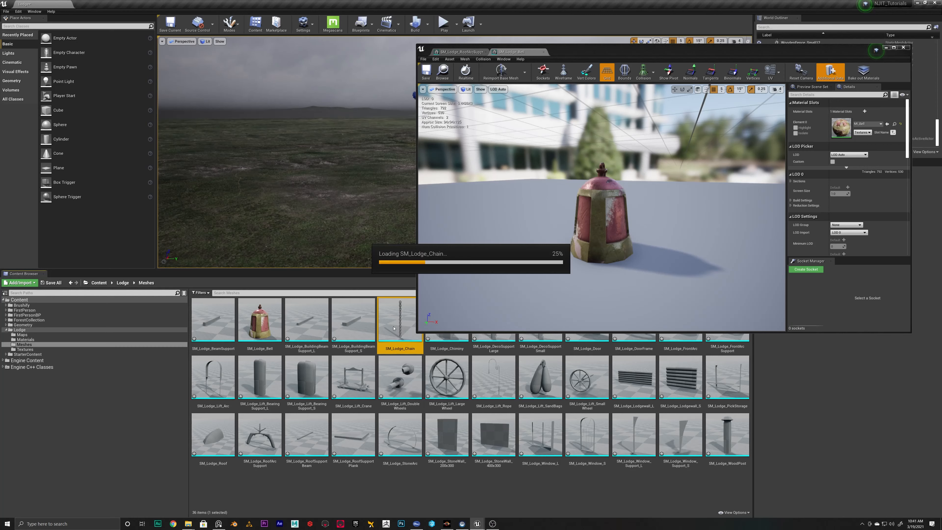
{"action": "left_click", "coordinate": [515, 52]}
Assign MI_Bell from Lodge/Materials to the Element 0 material slot of SM_Lodge_RoofArcSupport
{"action": "left_click", "coordinate": [461, 52]}
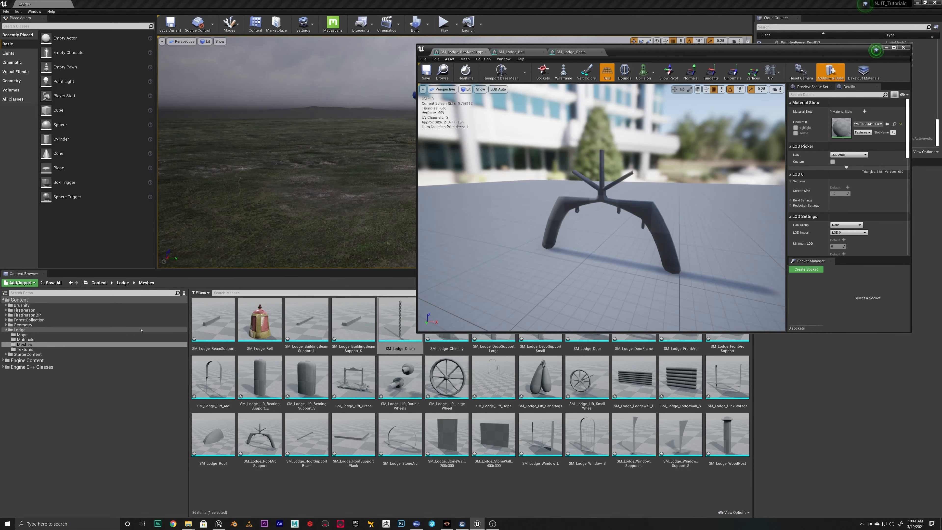
{"action": "left_click", "coordinate": [26, 339]}
{"action": "left_click", "coordinate": [259, 319]}
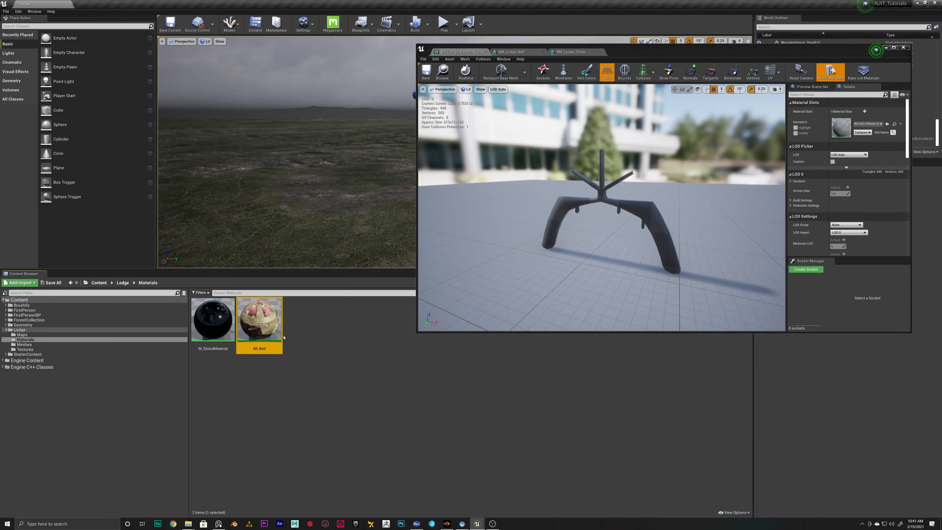
{"action": "left_click", "coordinate": [887, 123]}
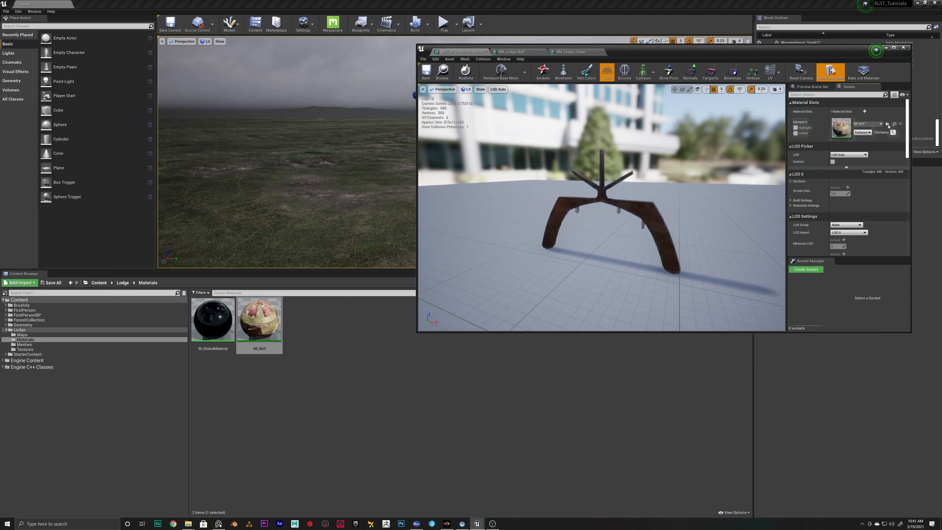
Check the material assigned to the open SM_Lodge_Bell and SM_Lodge_Chain meshes
{"action": "left_click", "coordinate": [507, 52]}
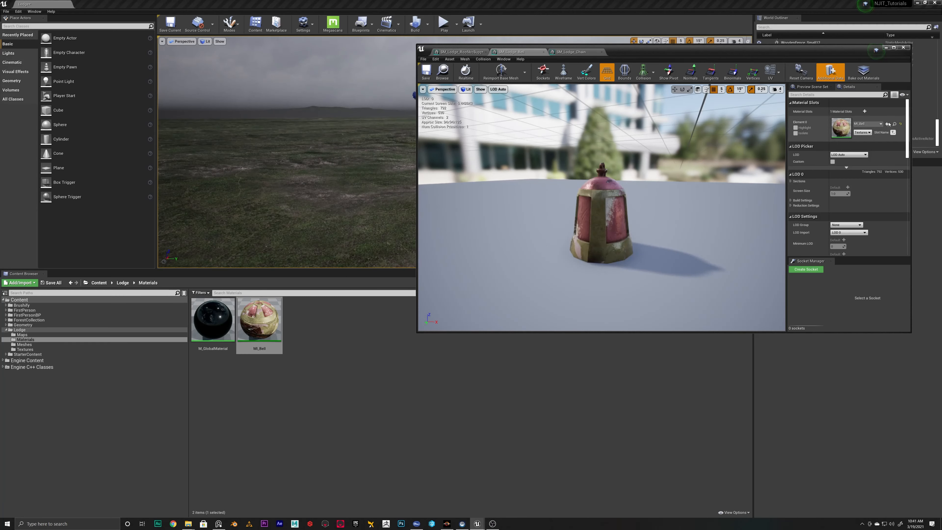
{"action": "left_click", "coordinate": [880, 126]}
{"action": "left_click", "coordinate": [881, 126]}
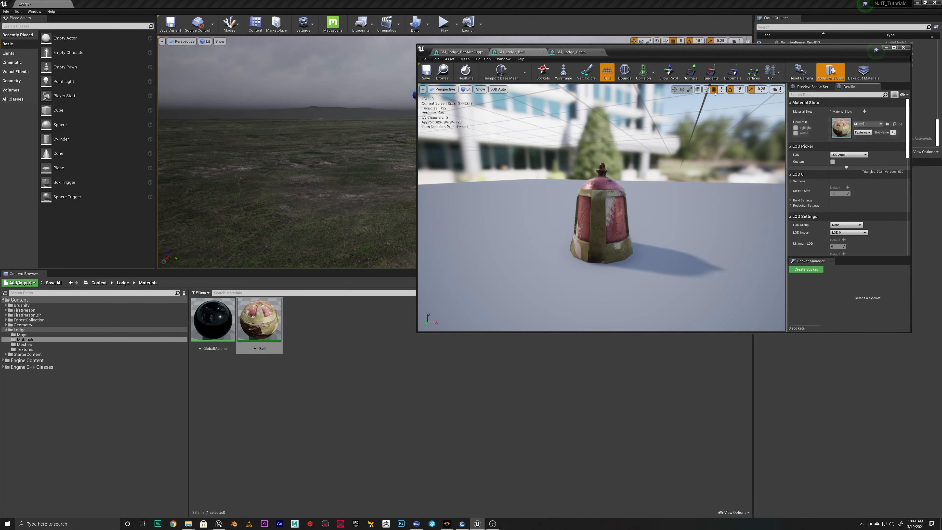
{"action": "left_click", "coordinate": [565, 52]}
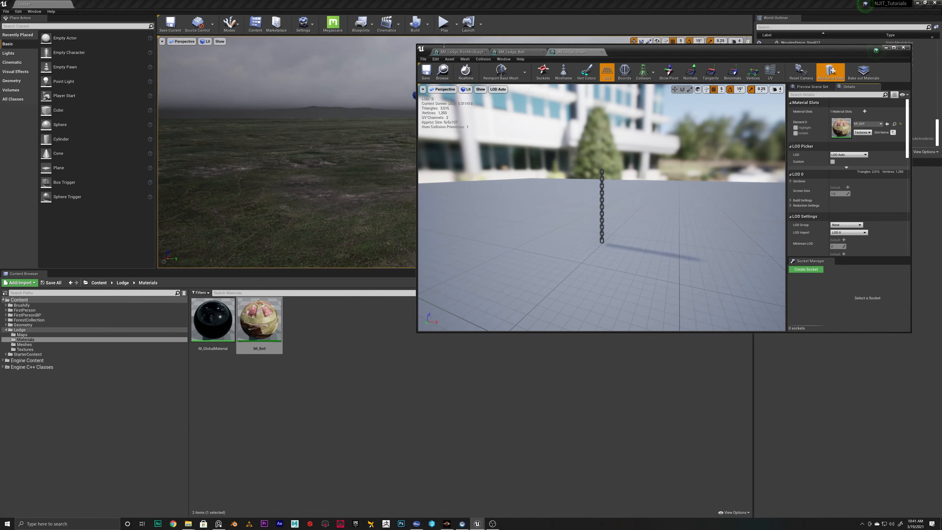
{"action": "left_click", "coordinate": [443, 71]}
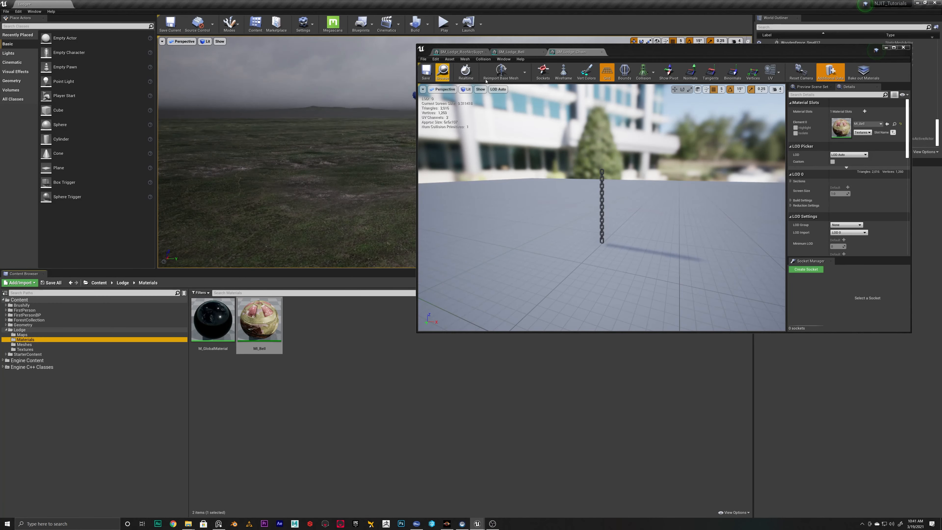
Close the mesh editor window and save all modified content, including the Lodge map and the imported meshes
{"action": "left_click", "coordinate": [904, 48]}
{"action": "left_click", "coordinate": [52, 283]}
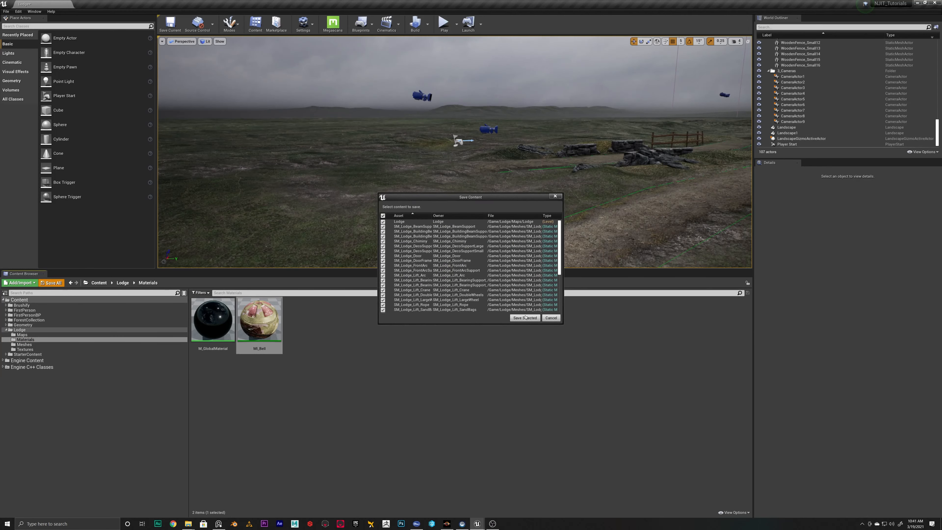
{"action": "left_click", "coordinate": [513, 317]}
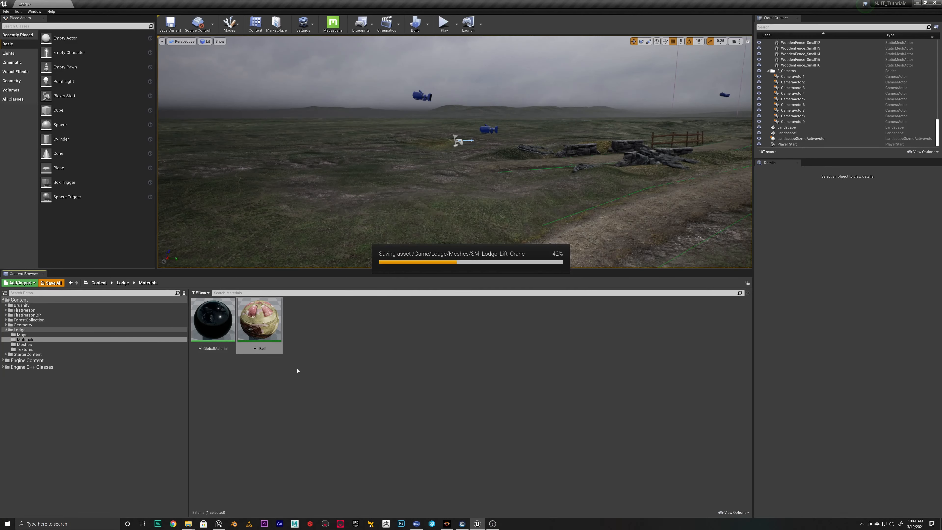
Look through the Lodge Meshes and Textures folders to see which meshes and texture sets are available
{"action": "left_click", "coordinate": [28, 344]}
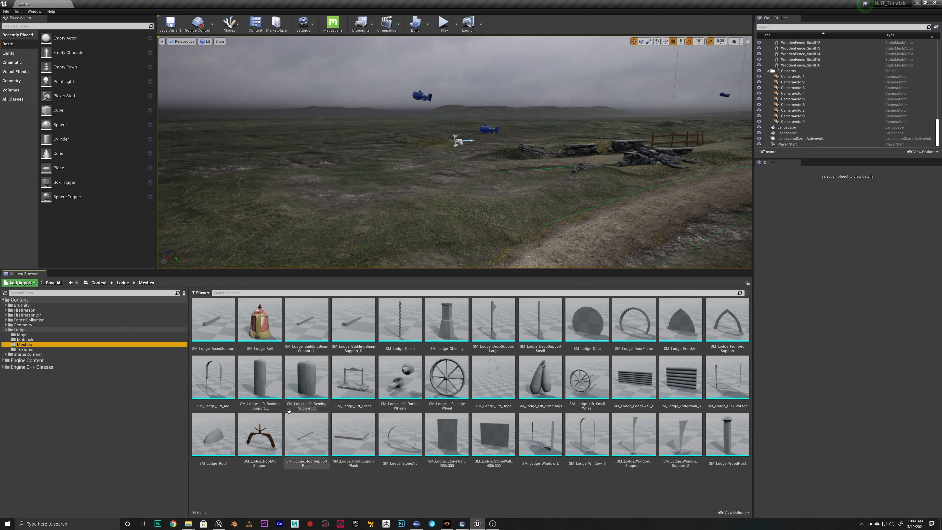
{"action": "left_click", "coordinate": [22, 305]}
{"action": "left_click", "coordinate": [23, 349]}
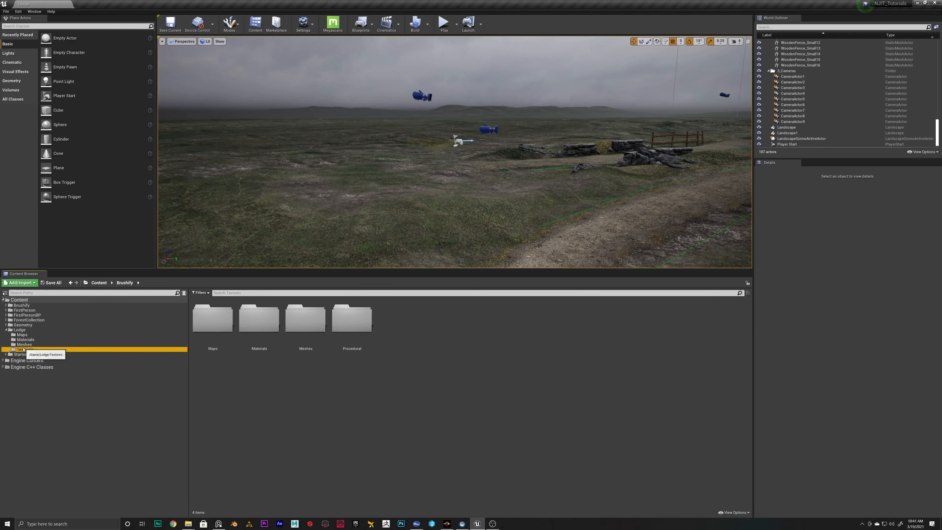
{"action": "left_click", "coordinate": [26, 339]}
{"action": "left_click", "coordinate": [25, 349]}
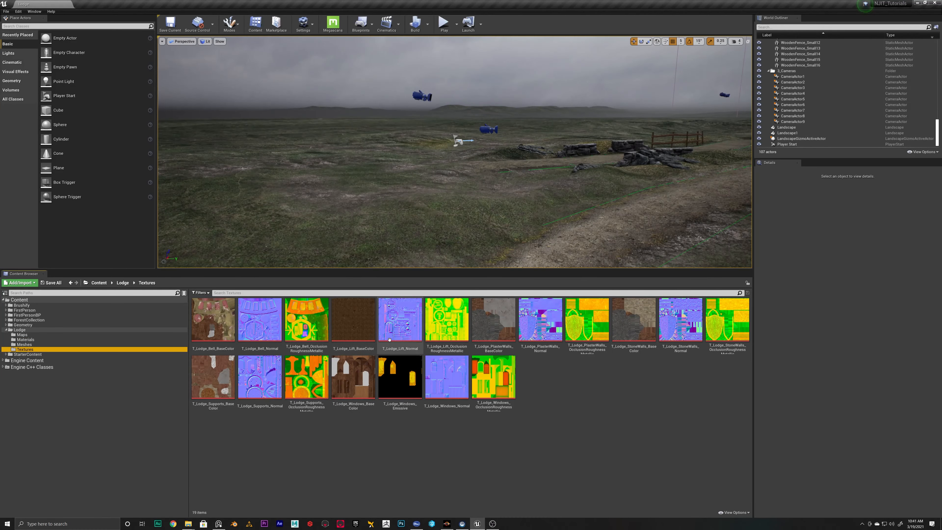
{"action": "left_click", "coordinate": [24, 345]}
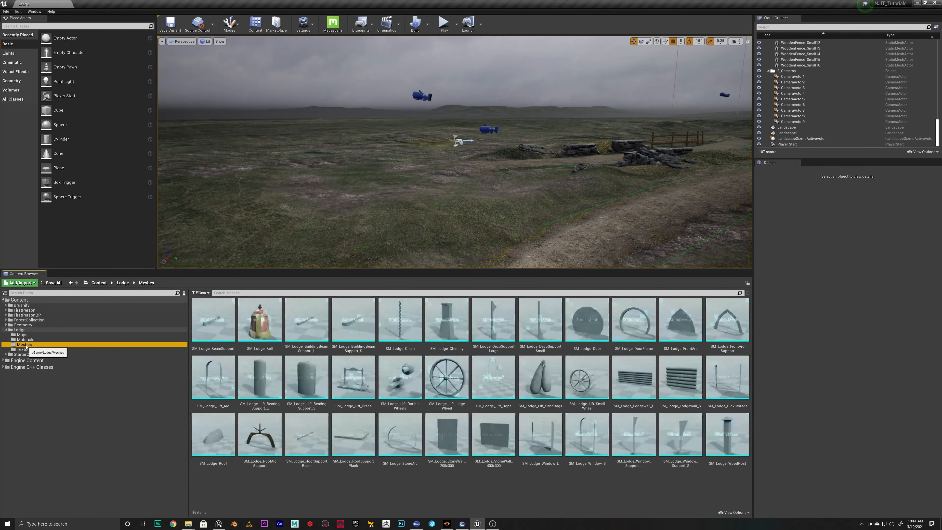
Duplicate the MI_Bell material instance in Lodge/Materials and name the copy MI_Lift
{"action": "left_click", "coordinate": [26, 340]}
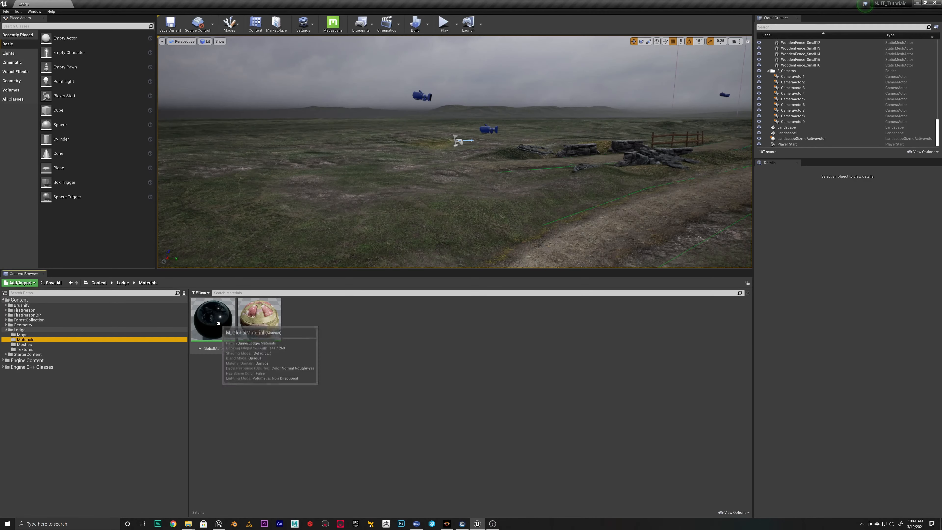
{"action": "left_click", "coordinate": [267, 313]}
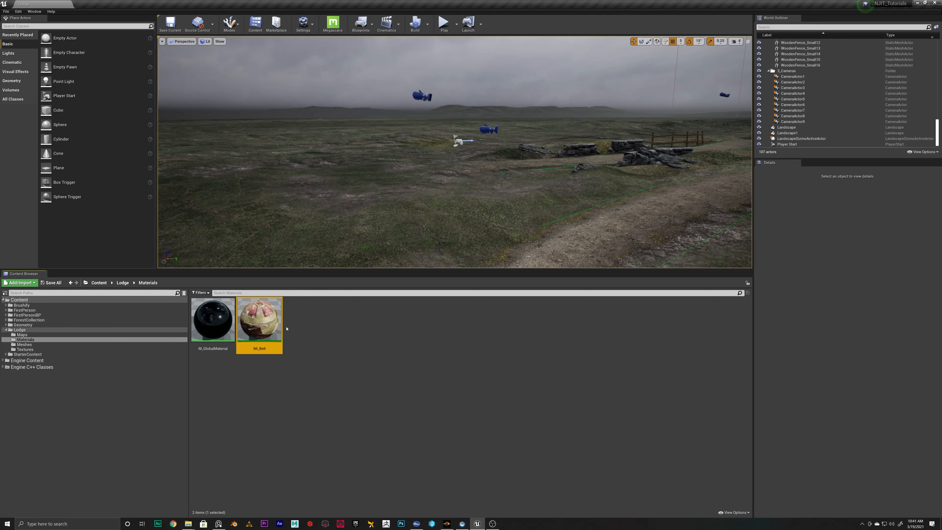
{"action": "key", "text": "ctrl+w"}
{"action": "type", "text": "MI_Lift"}
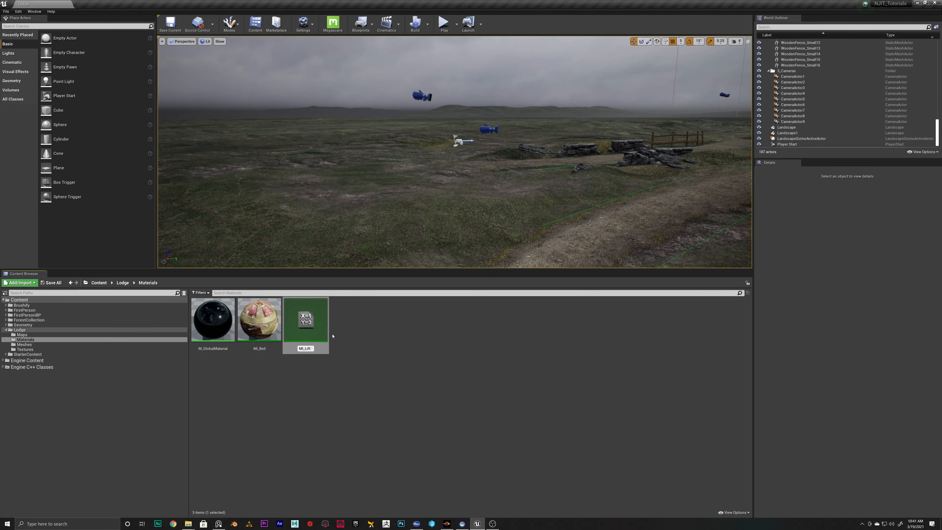
{"action": "key", "text": "Return"}
In MI_Lift, set the Diffuse, Normal and ORM maps to T_Lodge_Lift_BaseColor, T_Lodge_Lift_Normal and T_Lodge_Lift_OcclusionRoughnessMetallic
{"action": "double_click", "coordinate": [301, 308]}
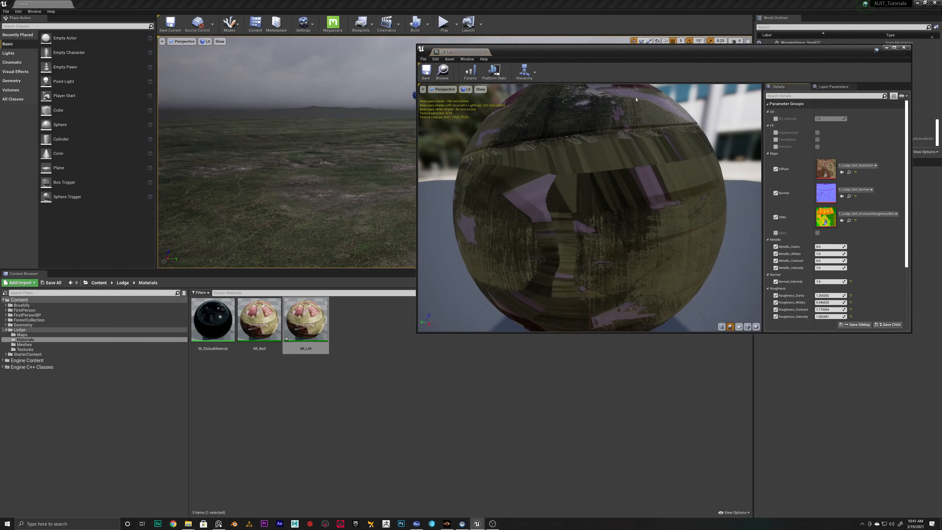
{"action": "left_click_drag", "start_coordinate": [748, 55], "coordinate": [613, 62]}
{"action": "double_click", "coordinate": [613, 62]}
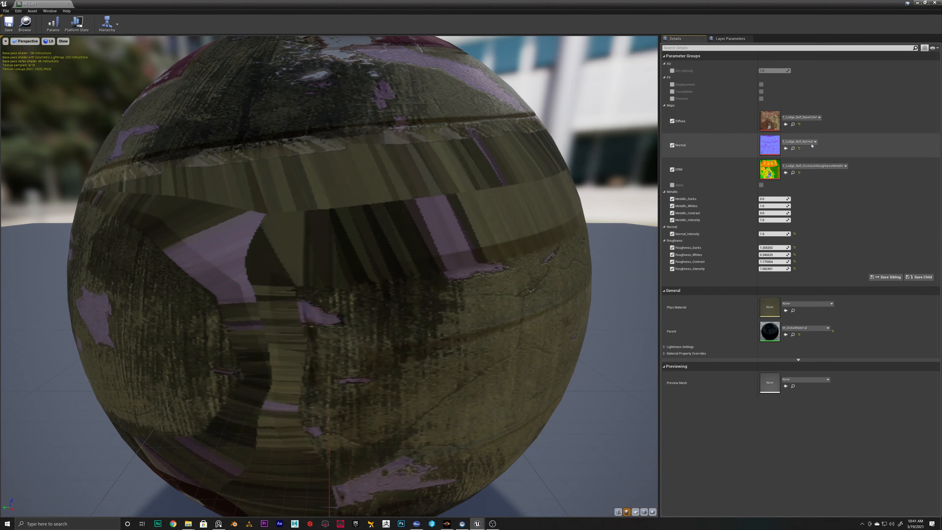
{"action": "left_click", "coordinate": [812, 118]}
{"action": "type", "text": "be"}
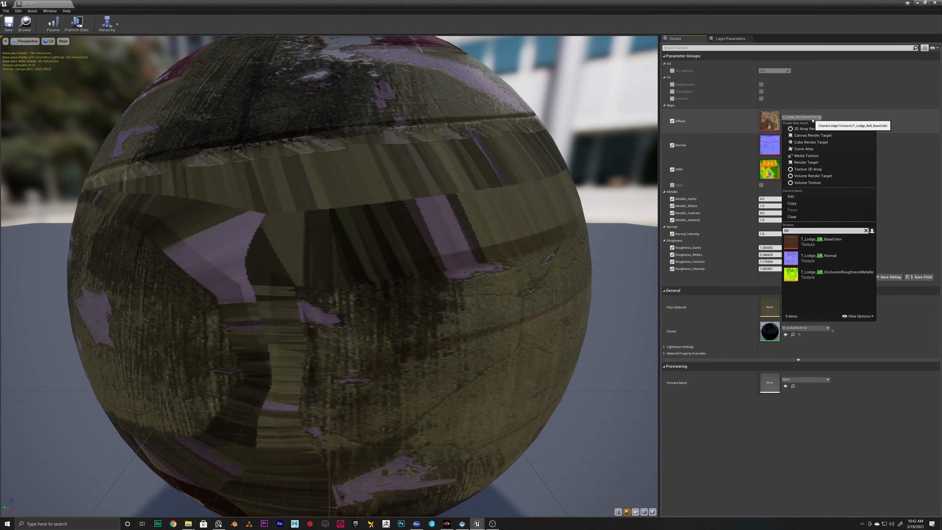
{"action": "left_click", "coordinate": [816, 245]}
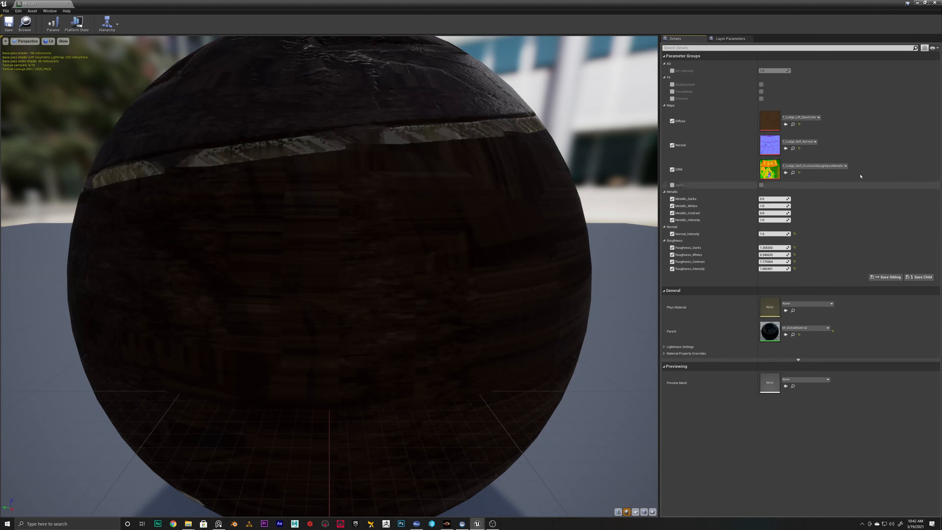
{"action": "left_click", "coordinate": [797, 142]}
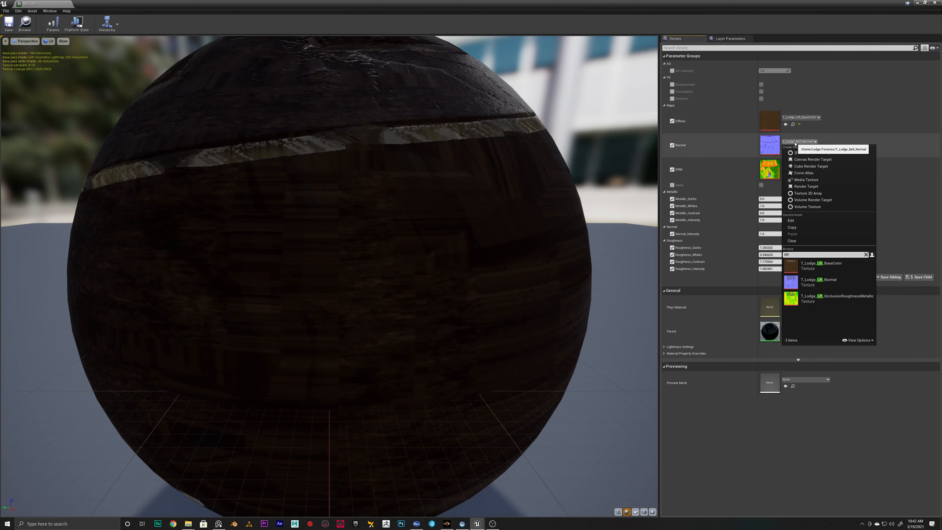
{"action": "left_click", "coordinate": [815, 283]}
{"action": "left_click", "coordinate": [805, 166]}
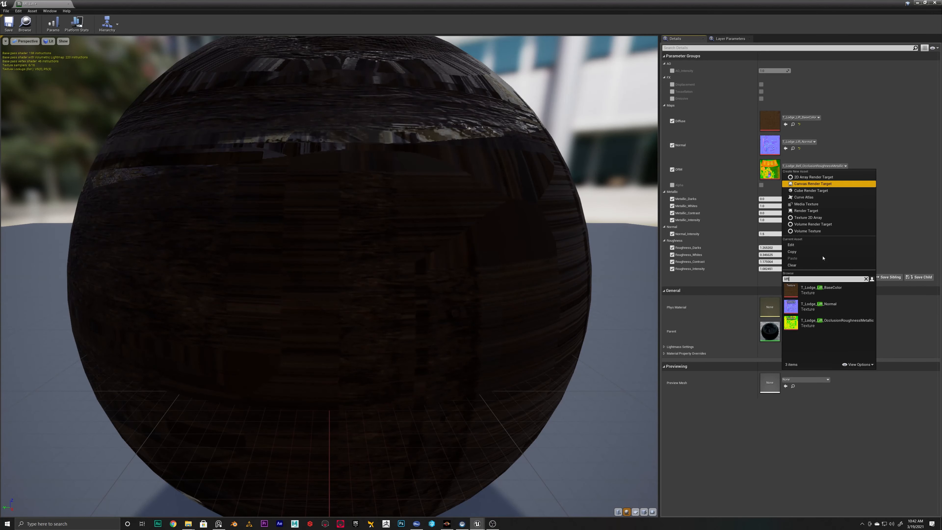
{"action": "left_click", "coordinate": [823, 321]}
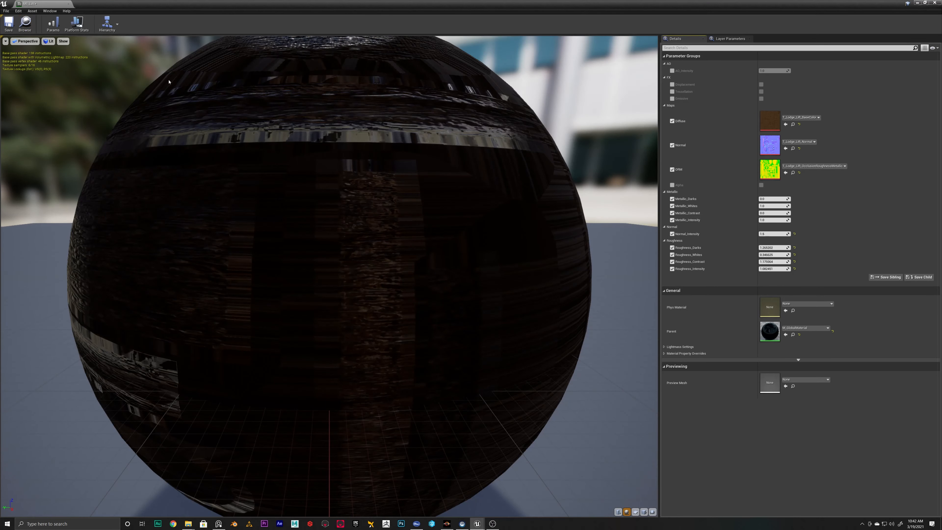
Reset MI_Lift's normal intensity and all four roughness parameters to their defaults, then save and close the material instance
{"action": "left_click", "coordinate": [794, 234]}
{"action": "left_click", "coordinate": [795, 248]}
{"action": "left_click", "coordinate": [794, 254]}
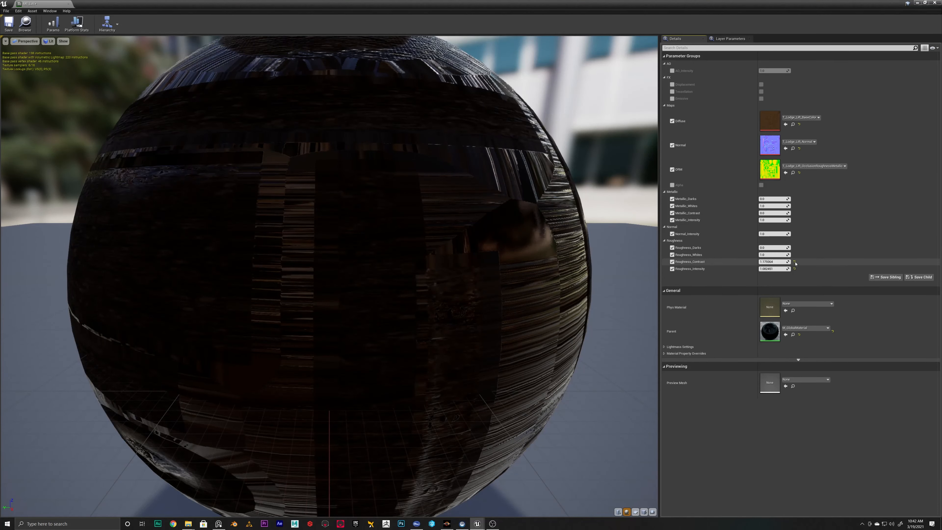
{"action": "left_click", "coordinate": [794, 262]}
{"action": "left_click", "coordinate": [795, 268]}
{"action": "left_click_drag", "start_coordinate": [357, 202], "coordinate": [293, 165]}
{"action": "left_click", "coordinate": [9, 23]}
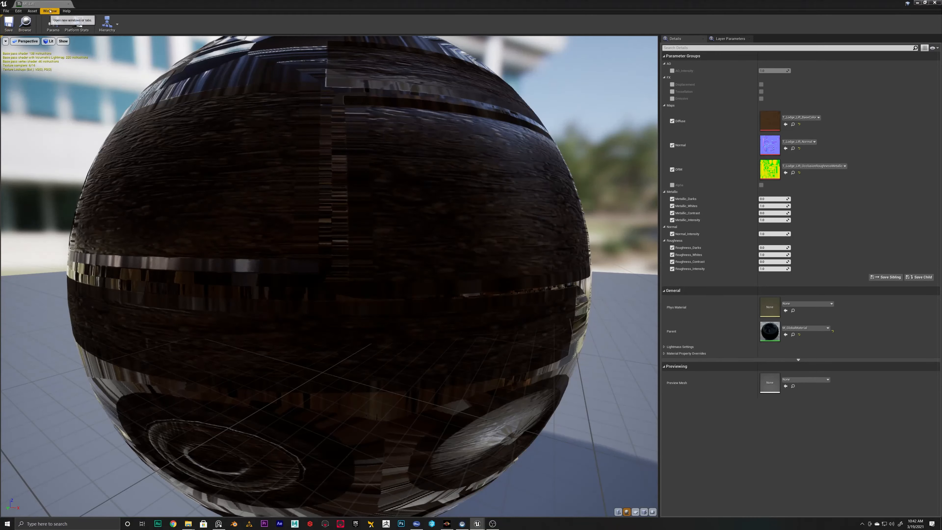
{"action": "left_click", "coordinate": [68, 3]}
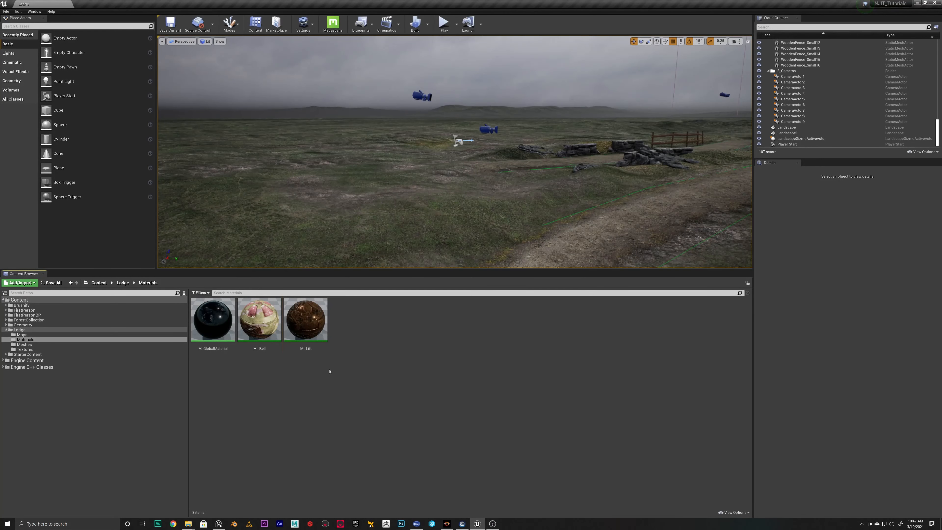
Open the SM_Lodge_Lift_SandBags, SM_Lodge_Lift_Rope, SM_Lodge_Lift_SmallWheel and SM_Lodge_Lift_LargeWheel meshes from the Lodge/Meshes folder in the mesh editor
{"action": "left_click", "coordinate": [25, 344]}
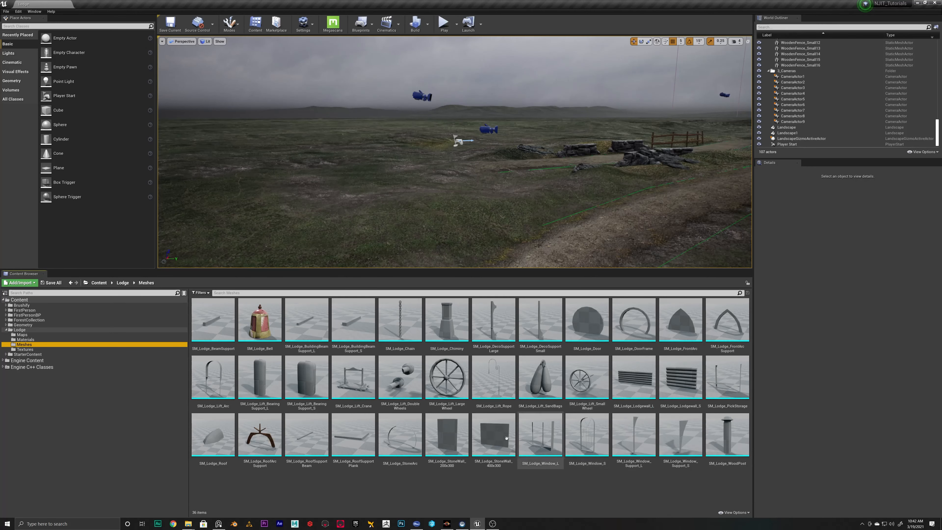
{"action": "left_click", "coordinate": [543, 377]}
{"action": "double_click", "coordinate": [543, 377]}
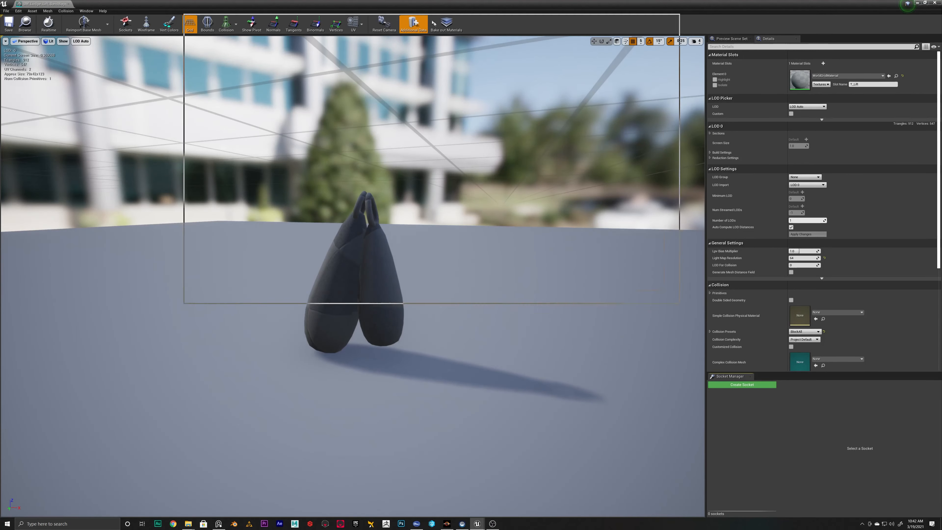
{"action": "left_click_drag", "start_coordinate": [433, 23], "coordinate": [328, 37]}
{"action": "double_click", "coordinate": [499, 376]}
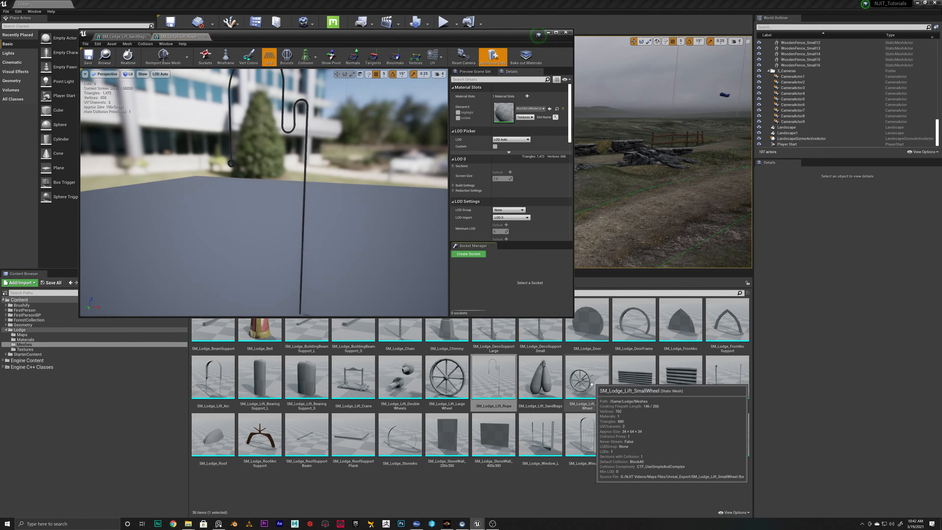
{"action": "double_click", "coordinate": [586, 378]}
{"action": "left_click", "coordinate": [450, 379]}
{"action": "double_click", "coordinate": [450, 379]}
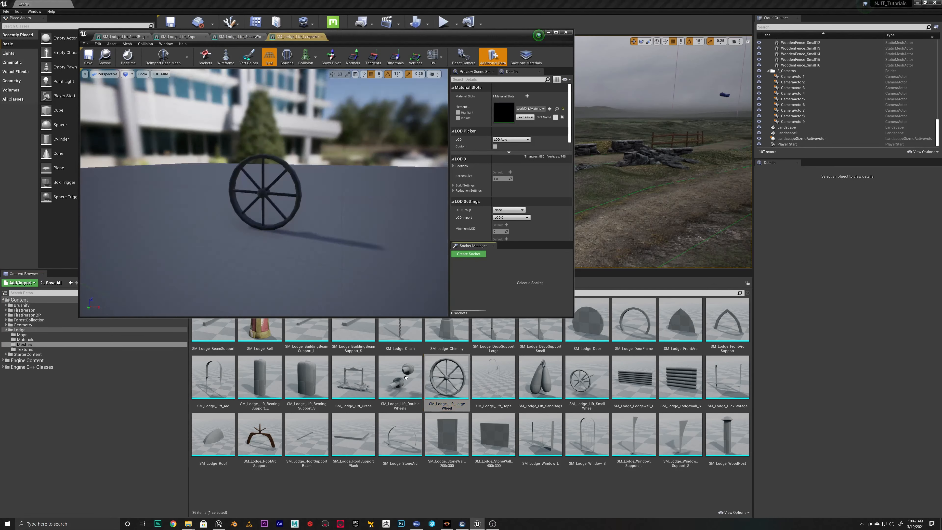
Also open the lift's DoubleWheels, Crane, BearingSupport_S, BearingSupport_L and Arc meshes in the mesh editor
{"action": "double_click", "coordinate": [400, 376]}
{"action": "double_click", "coordinate": [353, 376]}
{"action": "left_click", "coordinate": [307, 374]}
{"action": "double_click", "coordinate": [306, 375]}
{"action": "double_click", "coordinate": [259, 376]}
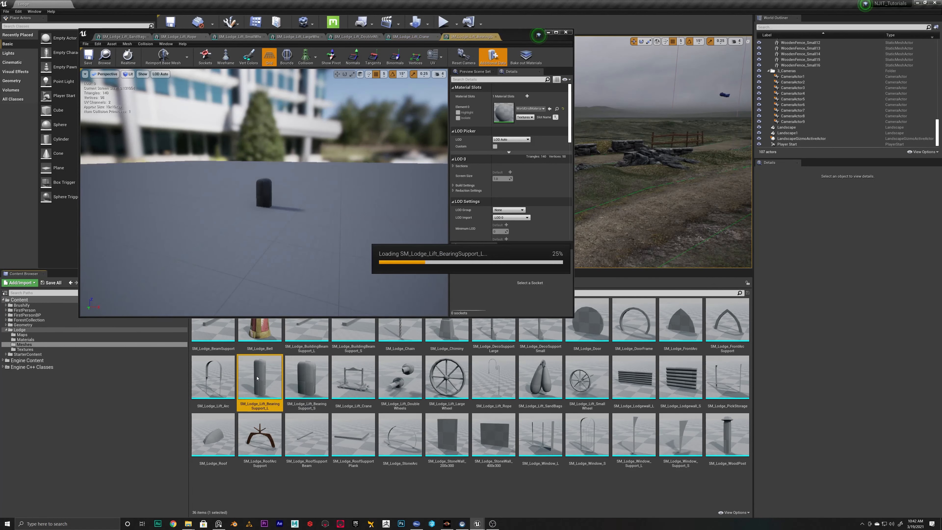
{"action": "double_click", "coordinate": [213, 376]}
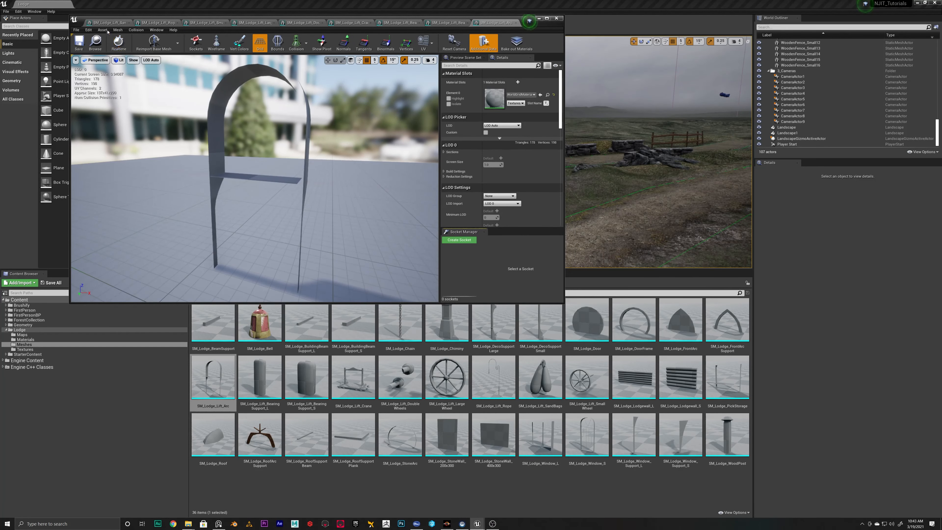
Assign MI_Lift from the Lodge/Materials folder to the material slot of SM_Lodge_Lift_Arc
{"action": "left_click", "coordinate": [25, 340]}
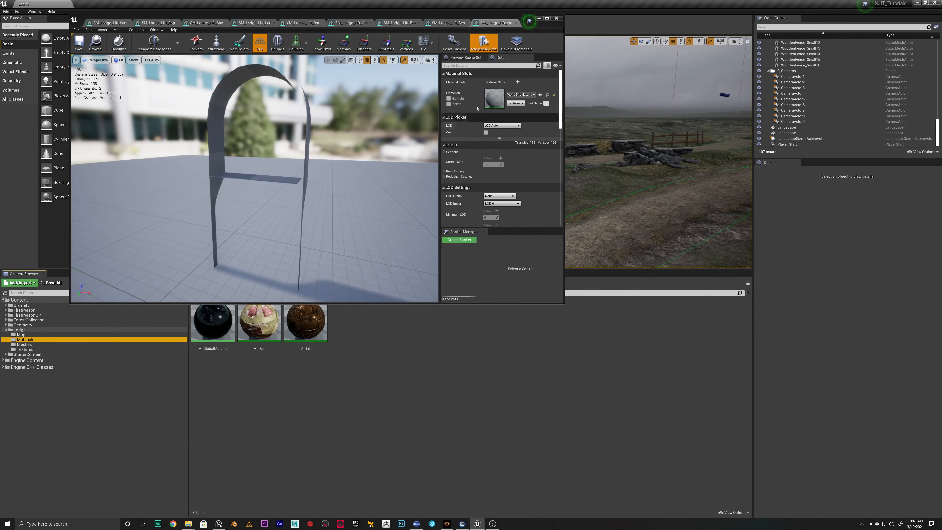
{"action": "left_click_drag", "start_coordinate": [296, 322], "coordinate": [517, 95]}
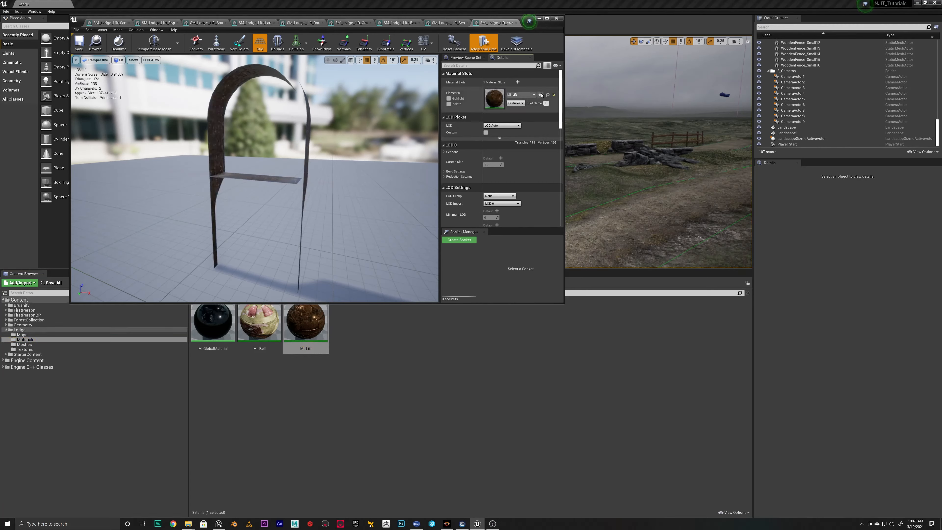
{"action": "mouse_move", "coordinate": [254, 179]}
{"action": "right_mouse_down"}
{"action": "mouse_move", "coordinate": [207, 179]}
{"action": "mouse_move", "coordinate": [319, 181]}
{"action": "mouse_move", "coordinate": [259, 178]}
{"action": "right_mouse_up"}
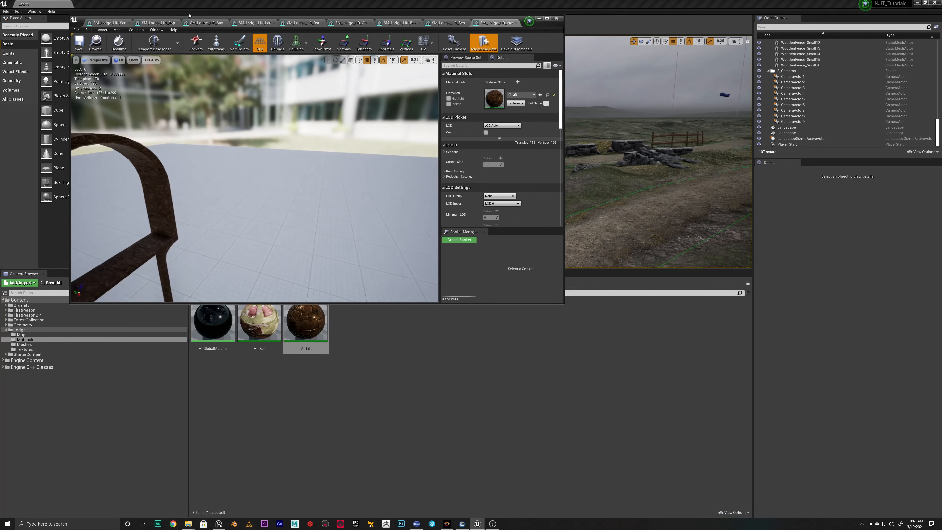
Assign the selected MI_Lift material to the lift's small wheel, large wheel and double wheels meshes
{"action": "left_click", "coordinate": [156, 23]}
{"action": "left_click", "coordinate": [198, 23]}
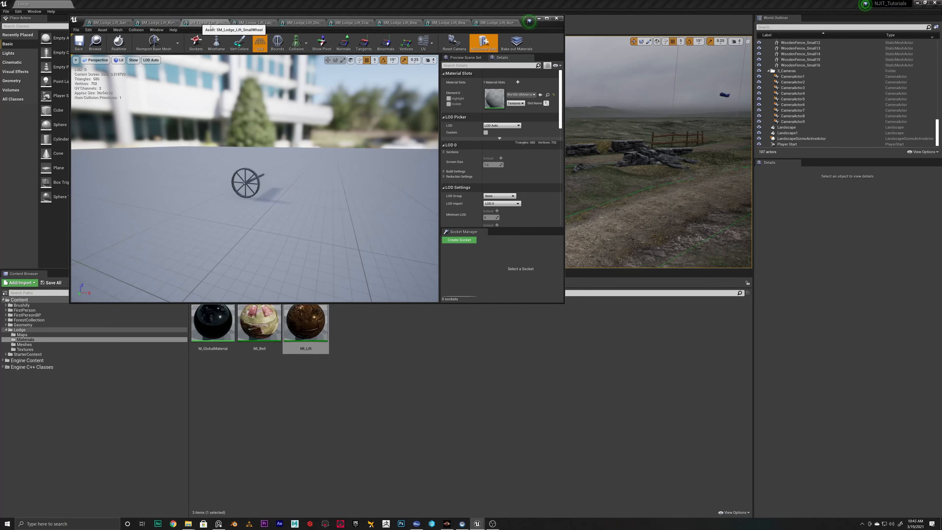
{"action": "left_click", "coordinate": [539, 95]}
{"action": "left_click", "coordinate": [248, 22]}
{"action": "left_click", "coordinate": [540, 95]}
{"action": "left_click", "coordinate": [302, 23]}
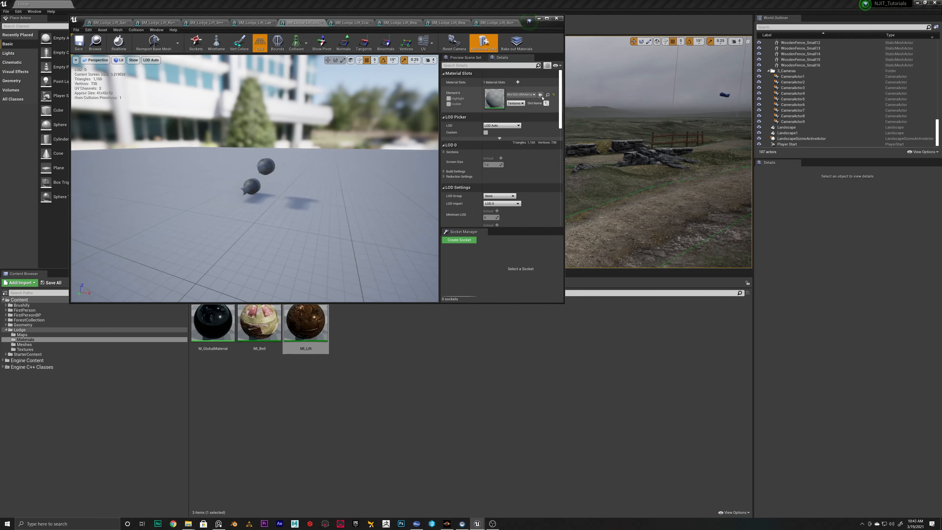
{"action": "left_click", "coordinate": [540, 95]}
Assign MI_Lift to the lift crane mesh and to both the small and large bearing support meshes
{"action": "left_click", "coordinate": [350, 23]}
{"action": "left_click", "coordinate": [540, 95]}
{"action": "left_click", "coordinate": [399, 22]}
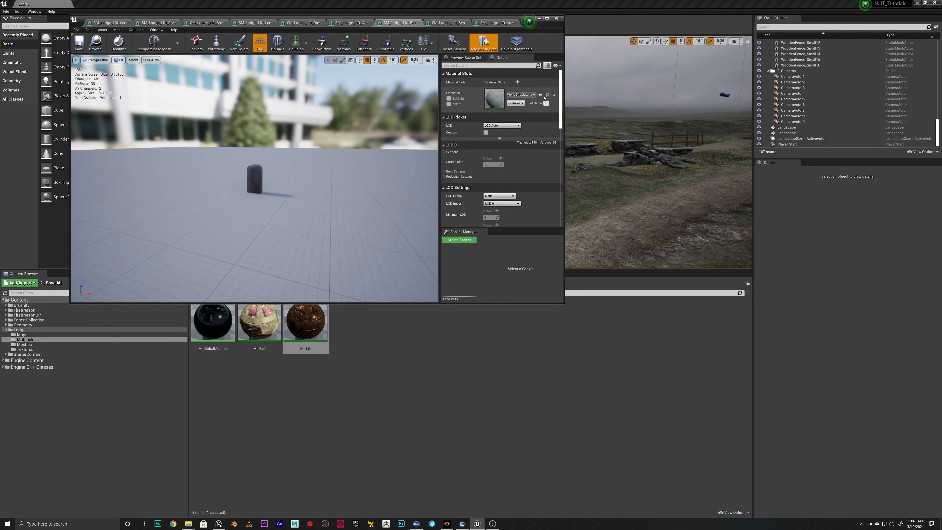
{"action": "left_click", "coordinate": [540, 95]}
{"action": "left_click", "coordinate": [447, 23]}
{"action": "left_click", "coordinate": [540, 95]}
Close the mesh editor window and save all modified lift assets
{"action": "left_click", "coordinate": [496, 22]}
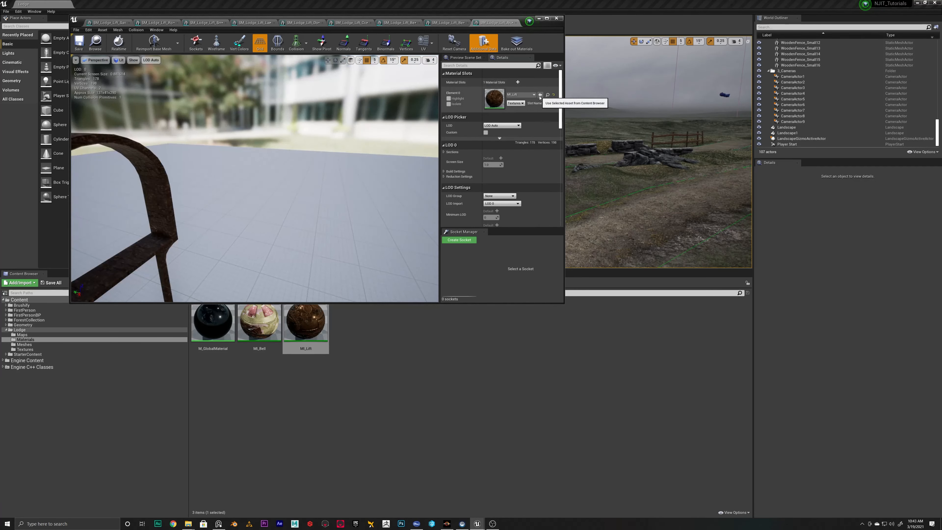
{"action": "left_click", "coordinate": [556, 18]}
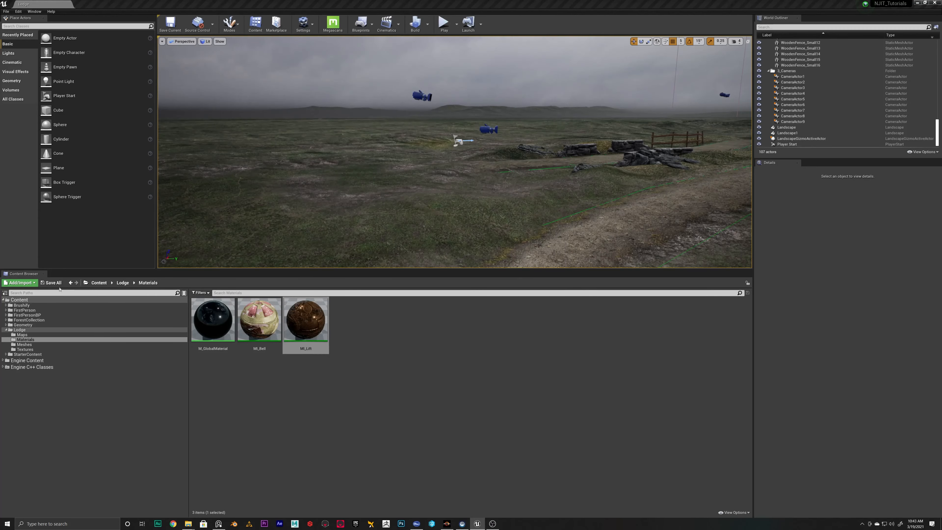
{"action": "left_click", "coordinate": [53, 282]}
{"action": "left_click", "coordinate": [524, 318]}
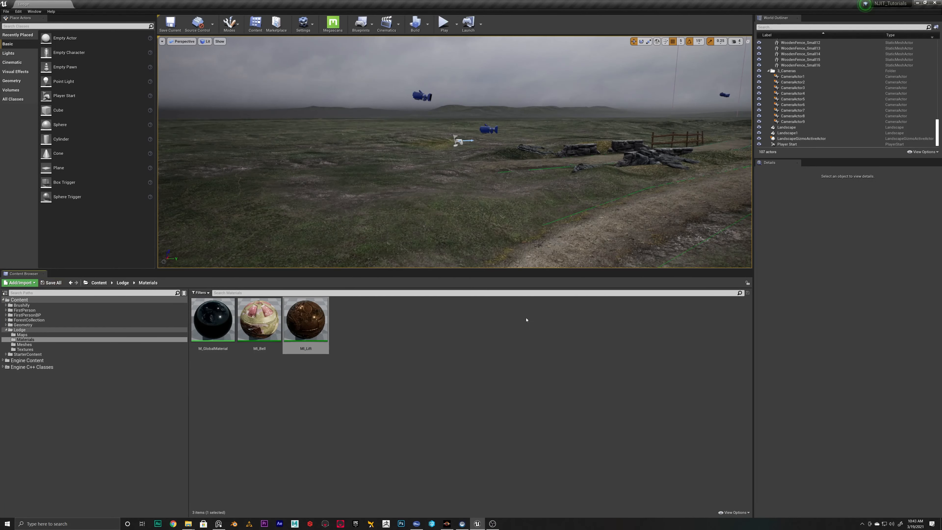
Place SM_Lodge_Lift_Crane in the level to inspect its material up close, and delete it again
{"action": "left_click", "coordinate": [36, 344]}
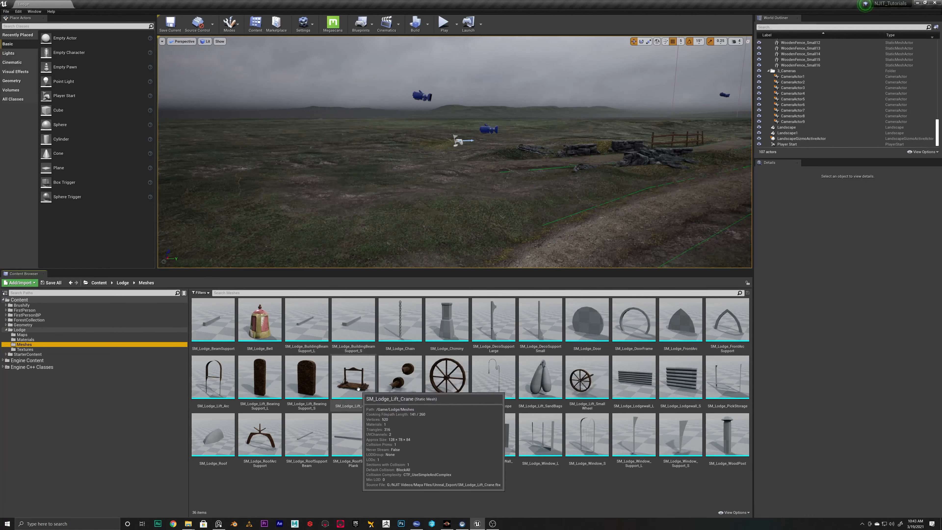
{"action": "left_click_drag", "start_coordinate": [358, 388], "coordinate": [436, 164]}
{"action": "key", "text": "f"}
{"action": "left_click", "coordinate": [413, 148]}
{"action": "right_click_drag", "start_coordinate": [413, 149], "coordinate": [413, 98]}
{"action": "left_click", "coordinate": [484, 191]}
{"action": "key", "text": "Delete"}
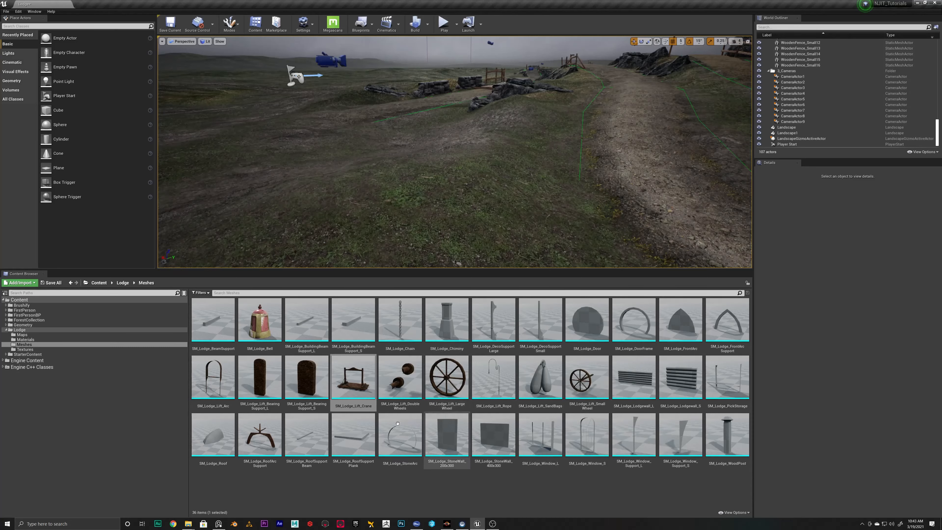
Check the Lodge texture sets, then duplicate MI_Lift in Lodge/Materials and name the copy MI_Plasterwalls
{"action": "left_click", "coordinate": [25, 340]}
{"action": "left_click", "coordinate": [24, 344]}
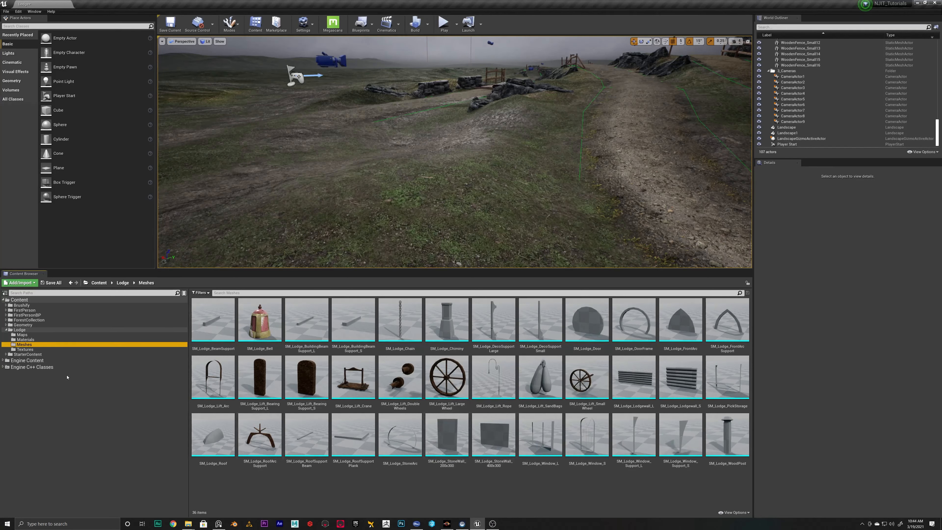
{"action": "left_click", "coordinate": [24, 349]}
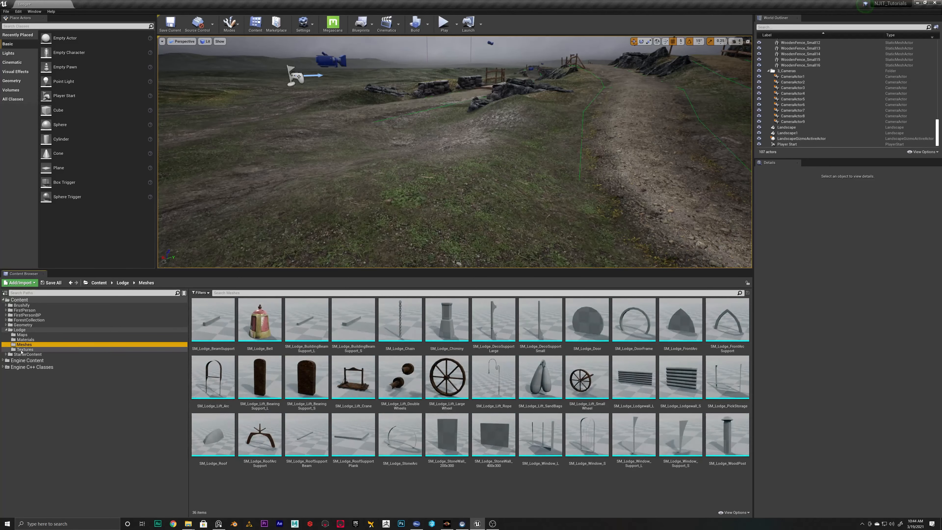
{"action": "left_click", "coordinate": [490, 327]}
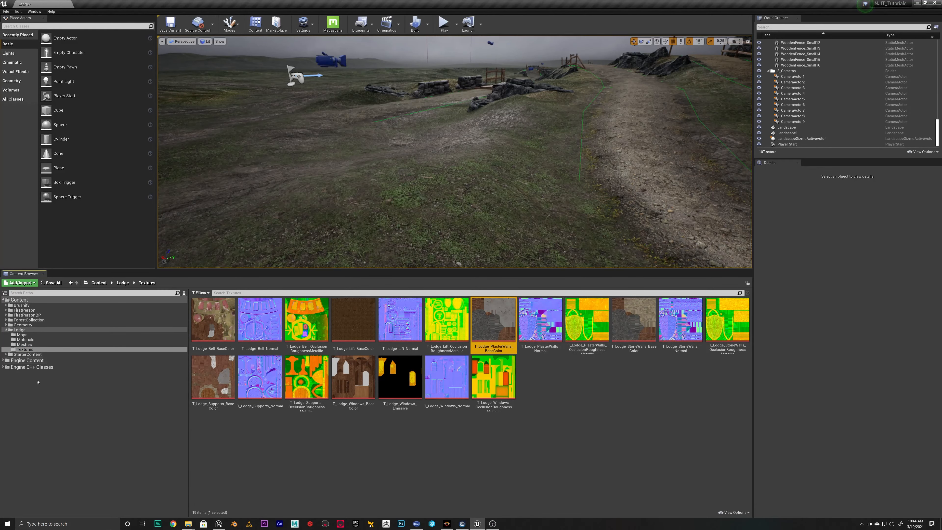
{"action": "left_click", "coordinate": [23, 344]}
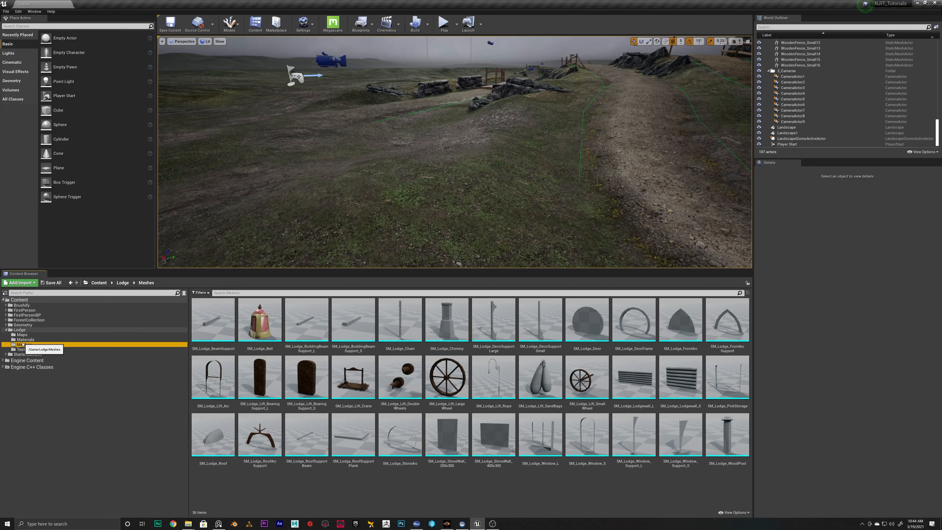
{"action": "left_click", "coordinate": [25, 340]}
{"action": "right_click", "coordinate": [372, 342]}
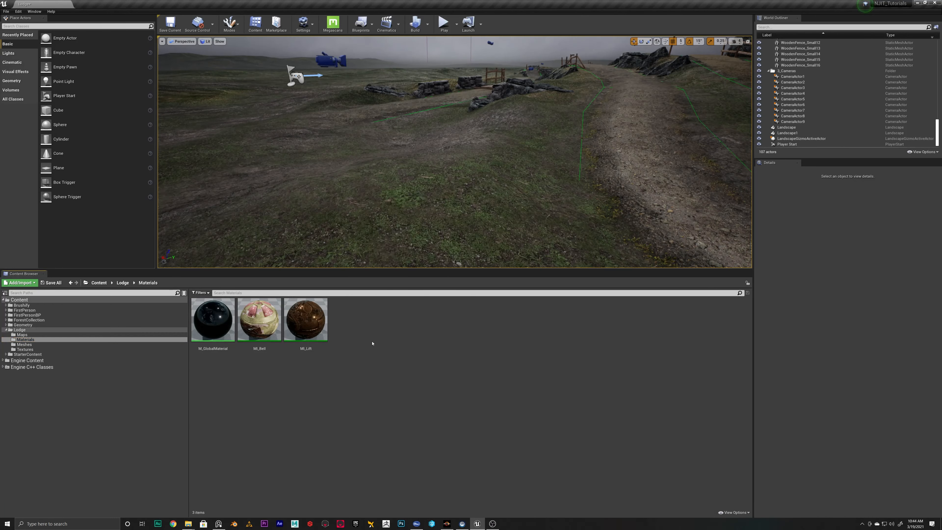
{"action": "left_click", "coordinate": [313, 327]}
{"action": "key", "text": "ctrl+w"}
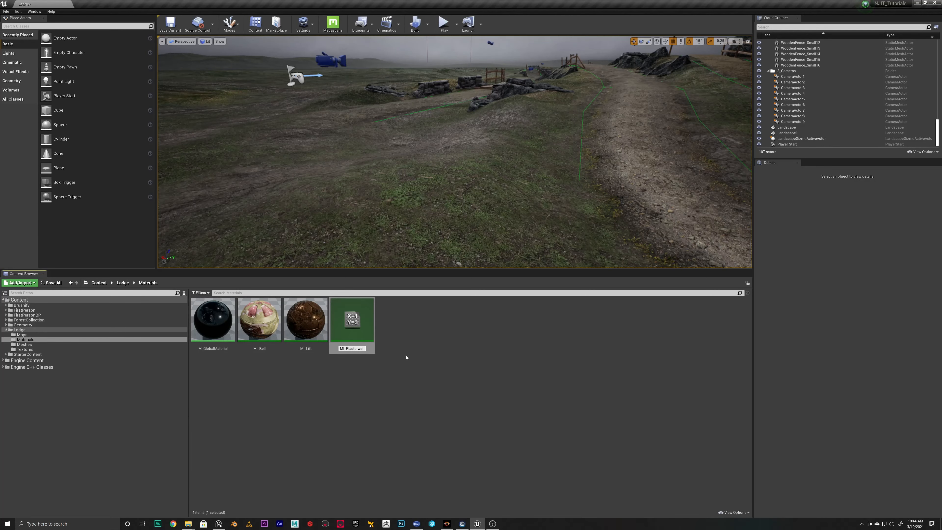
{"action": "type", "text": "MI_Plasterwalls"}
{"action": "key", "text": "Return"}
{"action": "key", "text": "Return"}
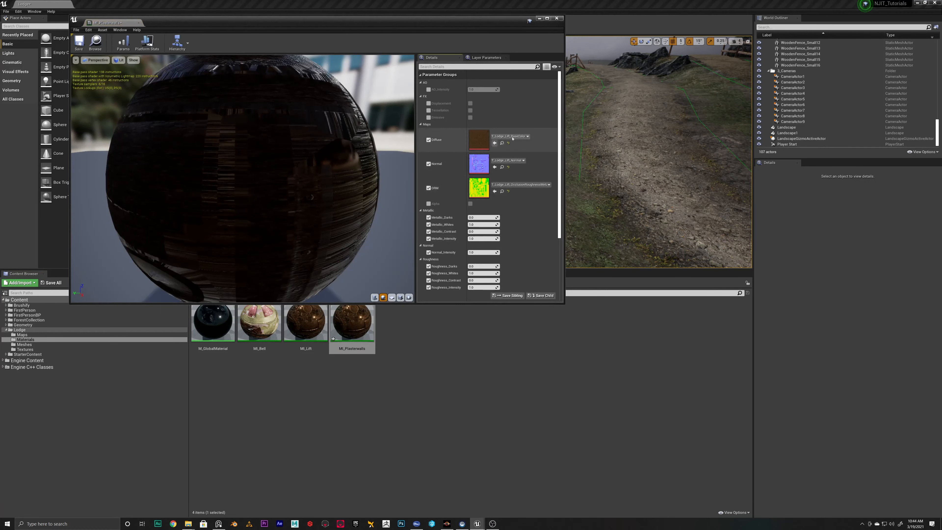
Set the diffuse, normal and ORM maps of MI_Plasterwalls to the T_Lodge_PlasterWalls textures, save the instance and close it
{"action": "left_click", "coordinate": [520, 136]}
{"action": "type", "text": "plaster"}
{"action": "left_click", "coordinate": [534, 258]}
{"action": "left_click", "coordinate": [510, 161]}
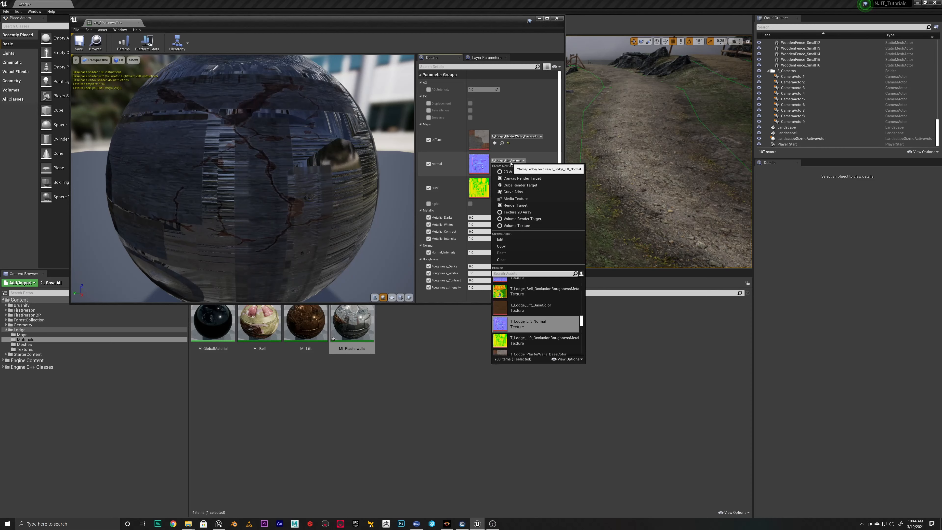
{"action": "left_click", "coordinate": [535, 298]}
{"action": "left_click", "coordinate": [515, 185]}
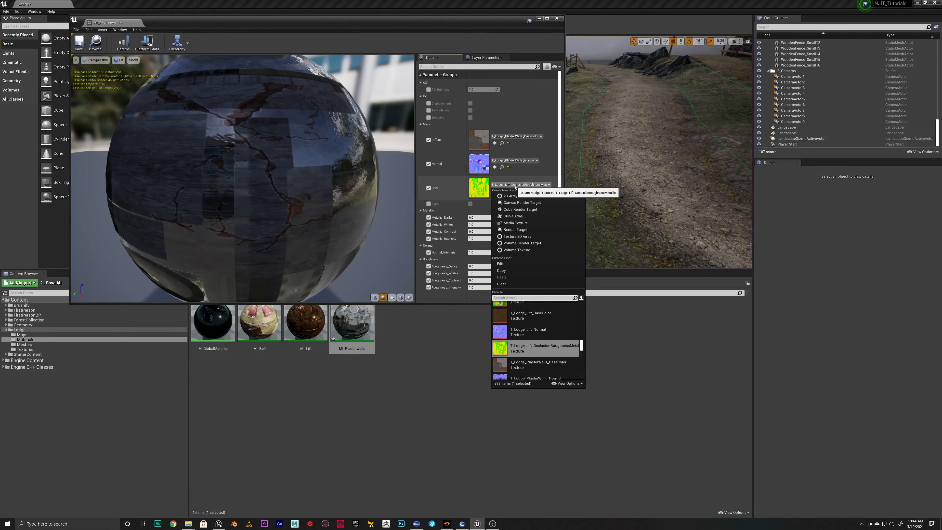
{"action": "left_click", "coordinate": [536, 342]}
{"action": "left_click", "coordinate": [79, 41]}
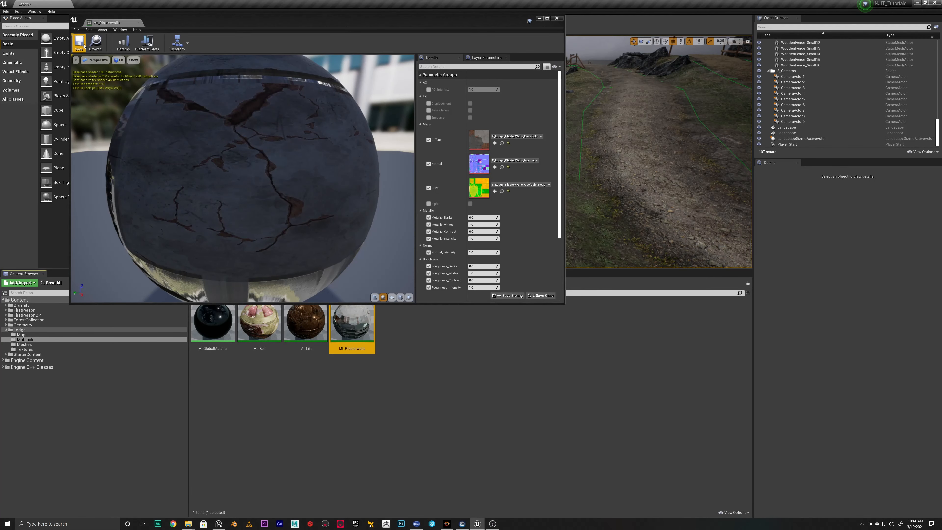
{"action": "left_click", "coordinate": [138, 23]}
Check the stone wall textures in Lodge/Textures, then duplicate MI_Plasterwalls in Lodge/Materials and name the copy MI_Stonewalls
{"action": "left_click", "coordinate": [24, 344]}
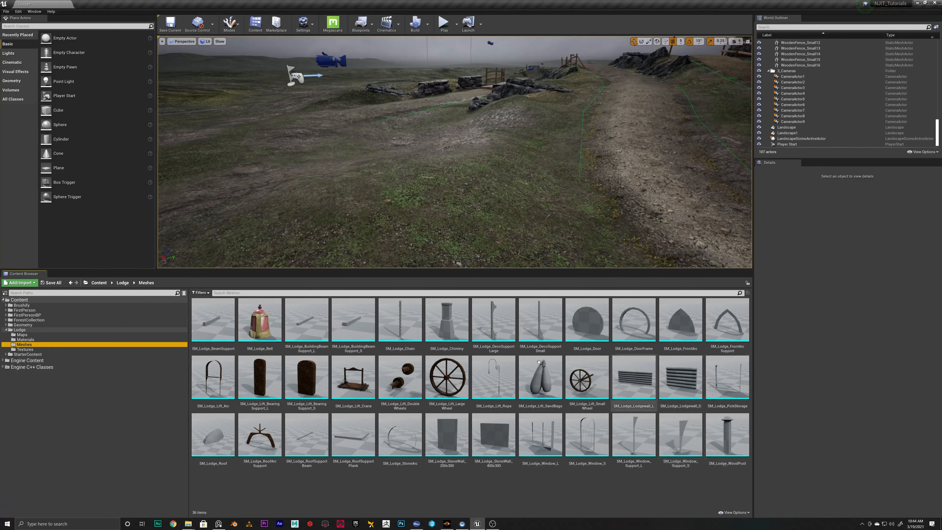
{"action": "left_click", "coordinate": [25, 350]}
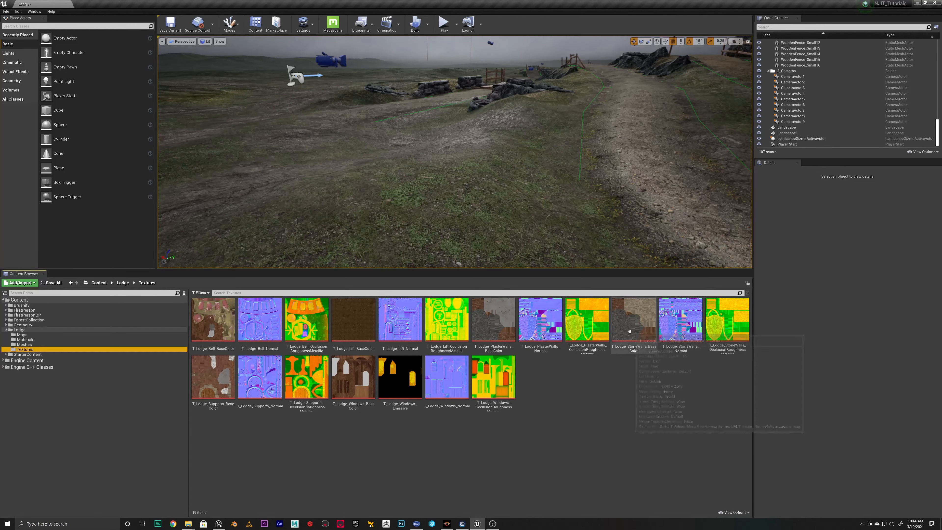
{"action": "left_click", "coordinate": [654, 333]}
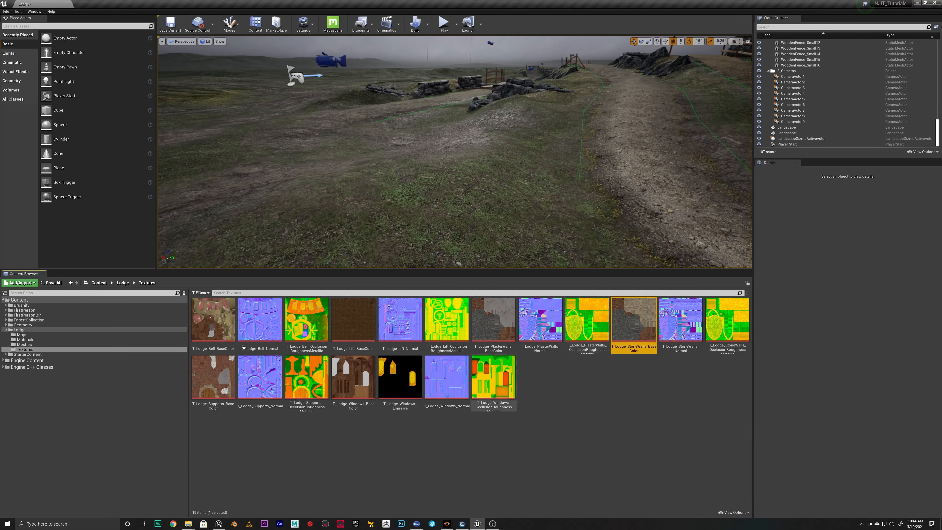
{"action": "left_click", "coordinate": [30, 340]}
{"action": "left_click", "coordinate": [354, 327]}
{"action": "key", "text": "ctrl+w"}
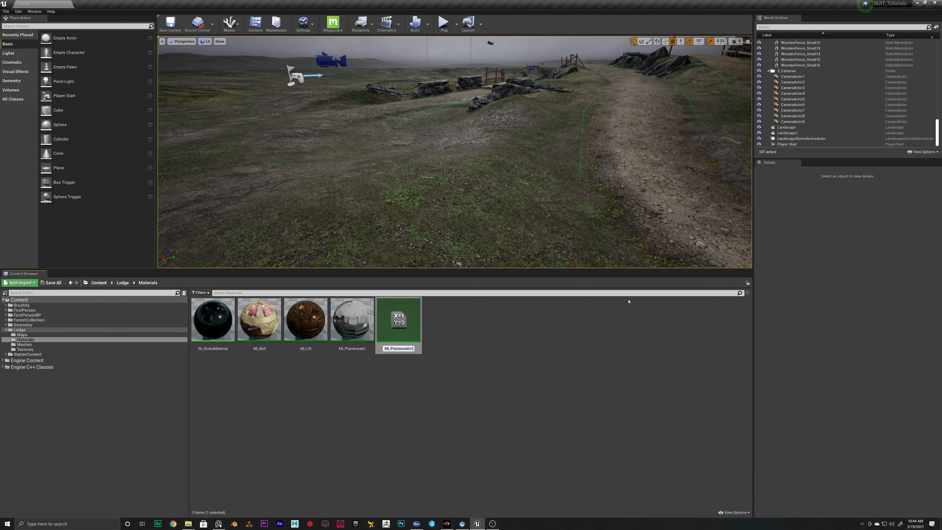
{"action": "type", "text": "MI_Ston"}
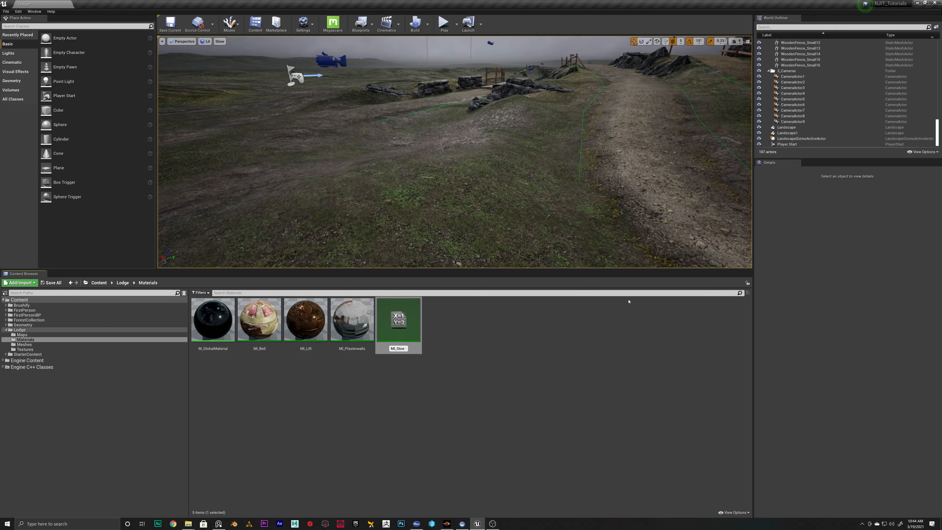
{"action": "type", "text": "ewalls"}
{"action": "key", "text": "Return"}
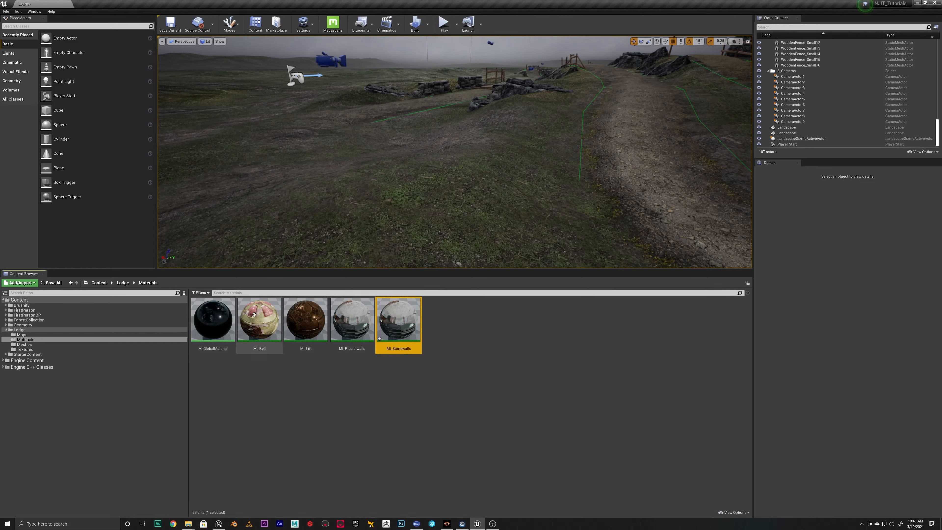
Check the next Lodge texture set, then duplicate MI_Stonewalls in Lodge/Materials and name the copy MI_Supports
{"action": "left_click", "coordinate": [23, 349]}
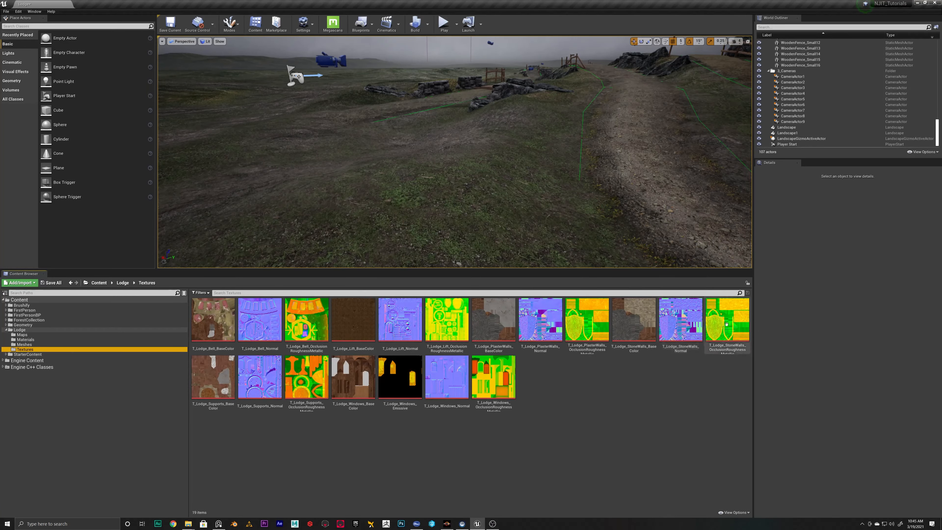
{"action": "left_click", "coordinate": [28, 345]}
{"action": "left_click", "coordinate": [25, 339]}
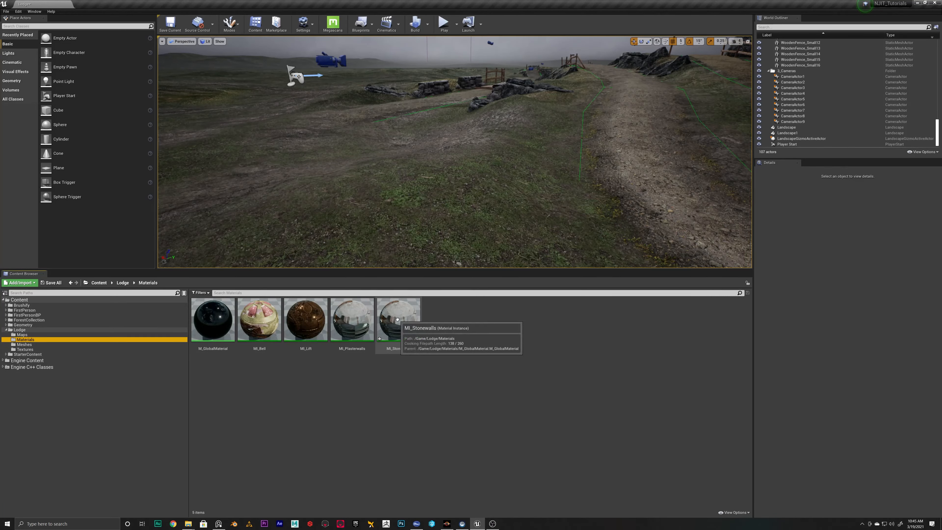
{"action": "left_click", "coordinate": [24, 349]}
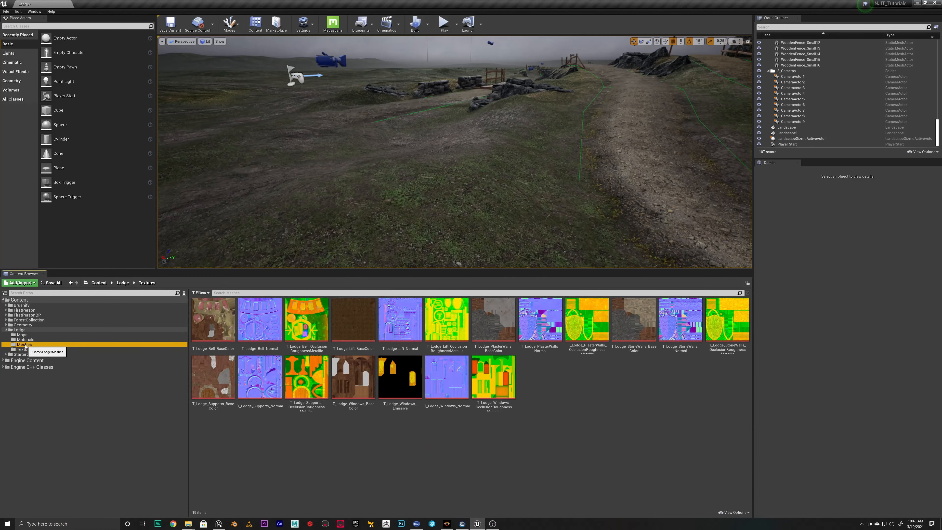
{"action": "left_click", "coordinate": [25, 345]}
{"action": "left_click", "coordinate": [26, 339]}
{"action": "left_click", "coordinate": [419, 334]}
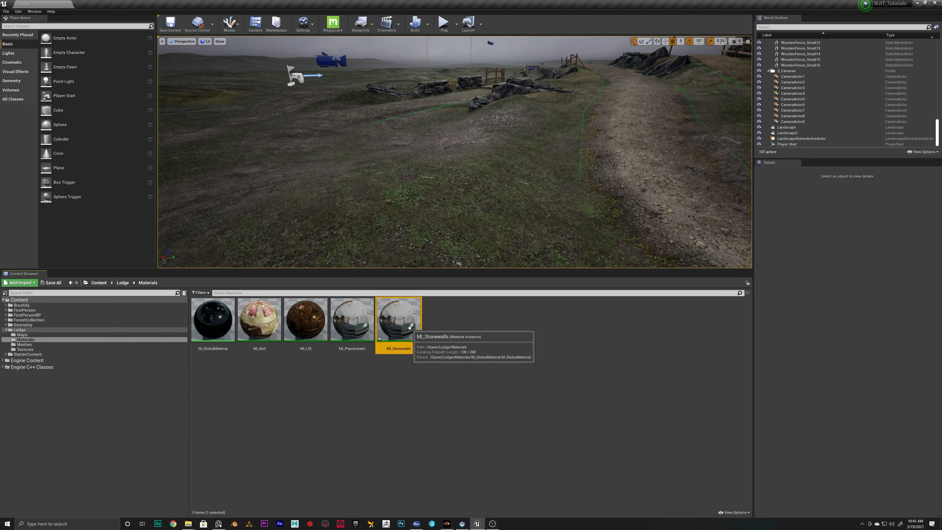
{"action": "key", "text": "ctrl+w"}
{"action": "type", "text": "MI_Suppo"}
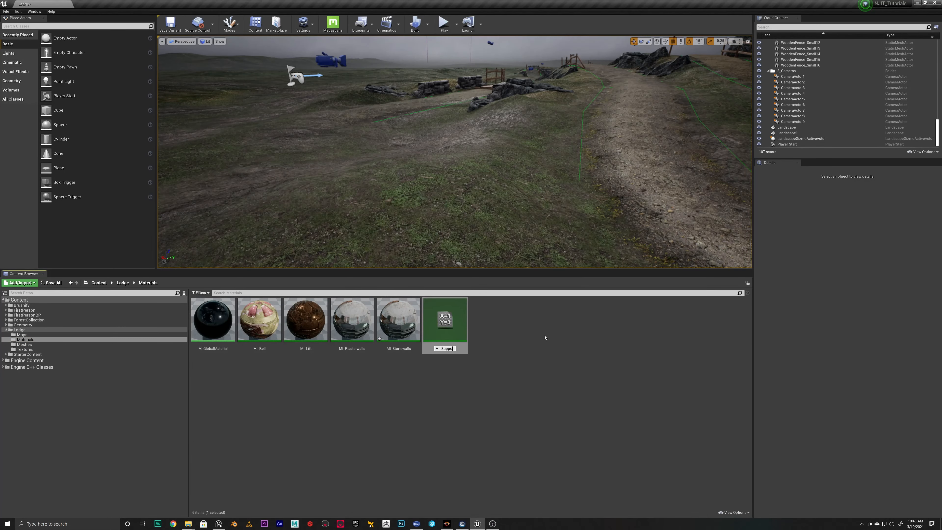
{"action": "type", "text": "rts"}
{"action": "key", "text": "Return"}
Check the remaining Lodge textures, then duplicate MI_Supports in Lodge/Materials and name the copy MI_Windows
{"action": "left_click", "coordinate": [23, 349]}
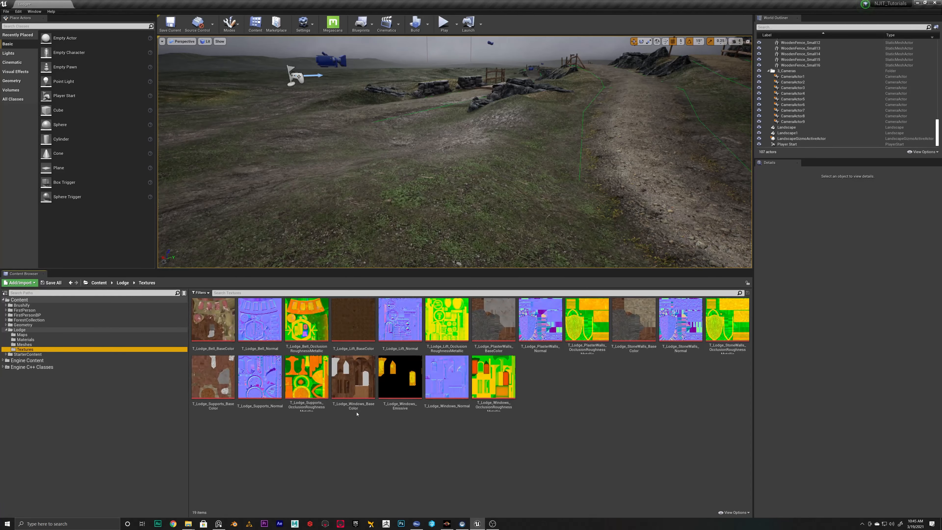
{"action": "left_click", "coordinate": [24, 345]}
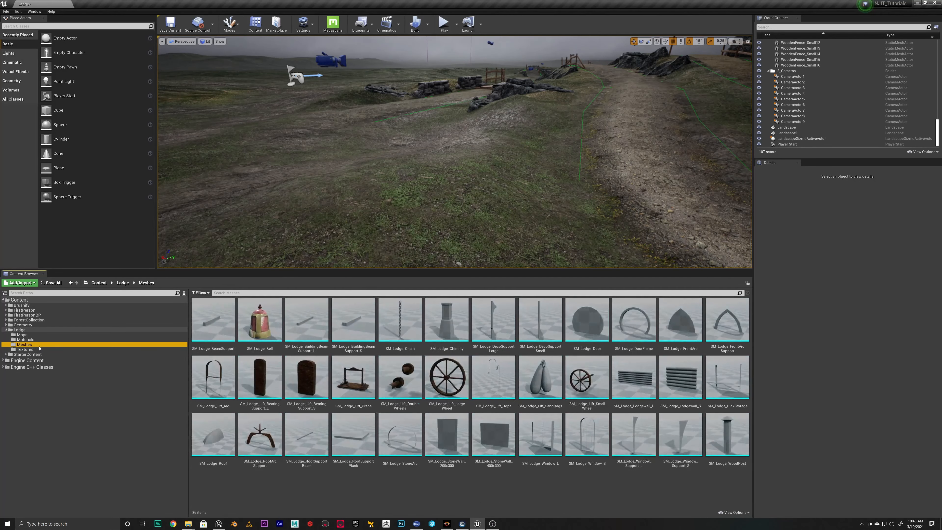
{"action": "left_click", "coordinate": [25, 340]}
{"action": "left_click", "coordinate": [444, 320]}
{"action": "key", "text": "ctrl+w"}
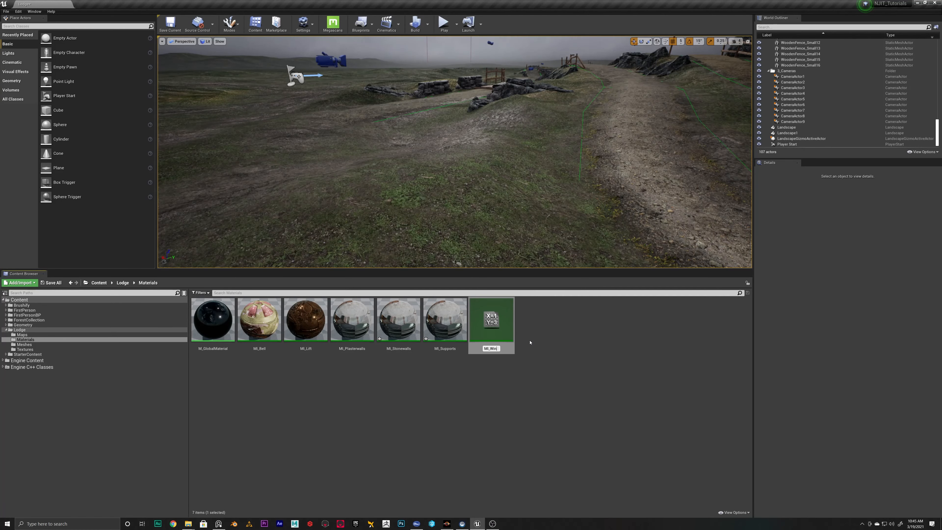
{"action": "key", "text": "Return"}
Set the diffuse, normal and ORM maps of MI_Stonewalls to the T_Lodge_StoneWalls textures and close its editor
{"action": "double_click", "coordinate": [398, 320]}
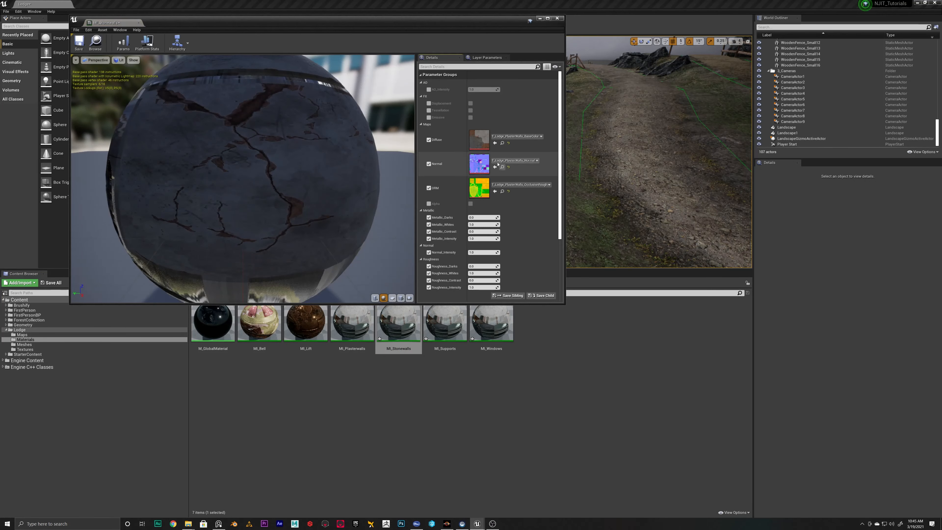
{"action": "left_click", "coordinate": [504, 138]}
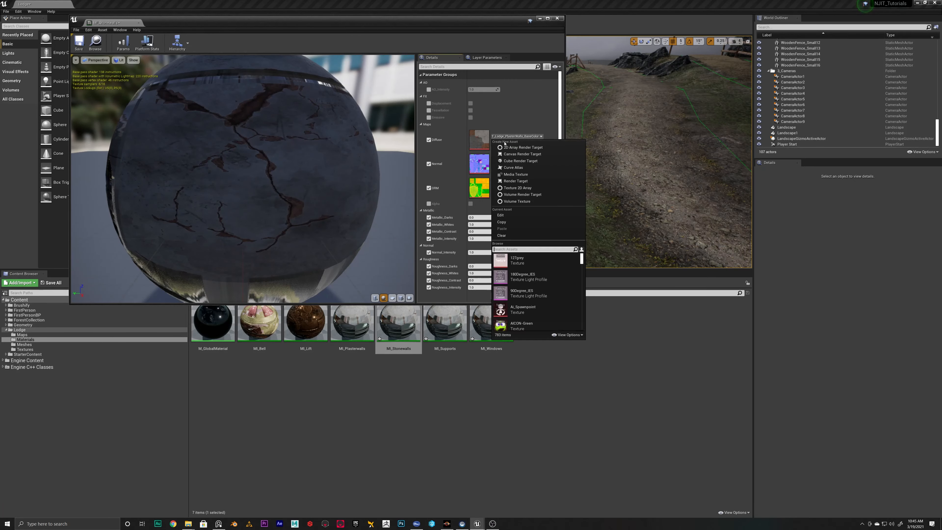
{"action": "type", "text": "stone"}
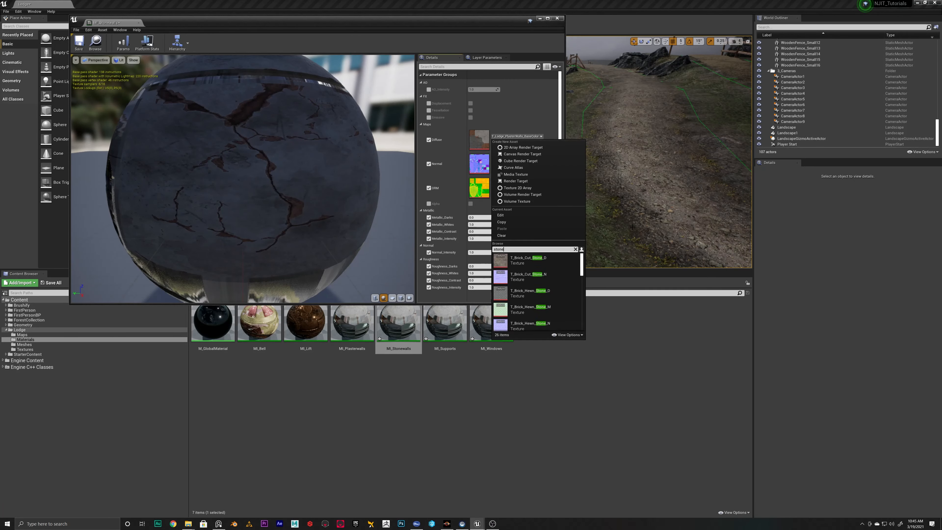
{"action": "type", "text": "wa"}
{"action": "left_click", "coordinate": [537, 260]}
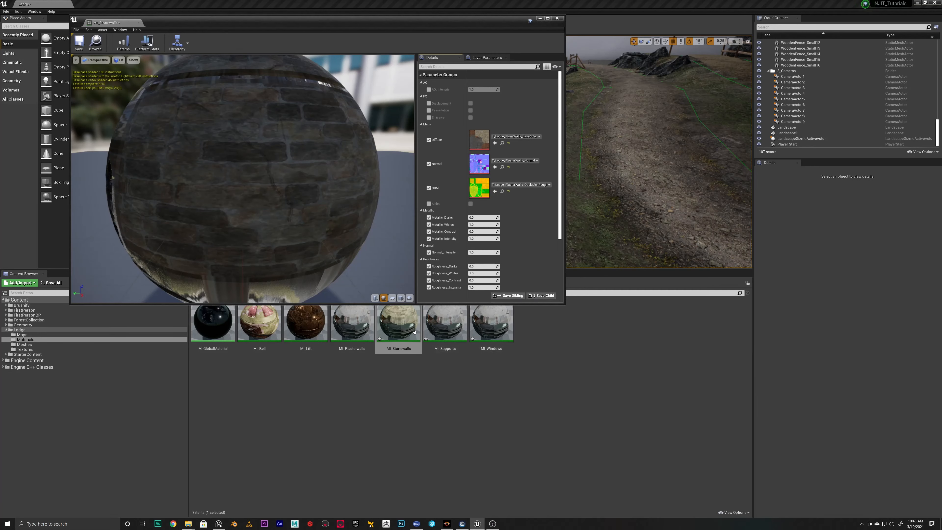
{"action": "left_click", "coordinate": [507, 160]}
{"action": "left_click", "coordinate": [515, 188]}
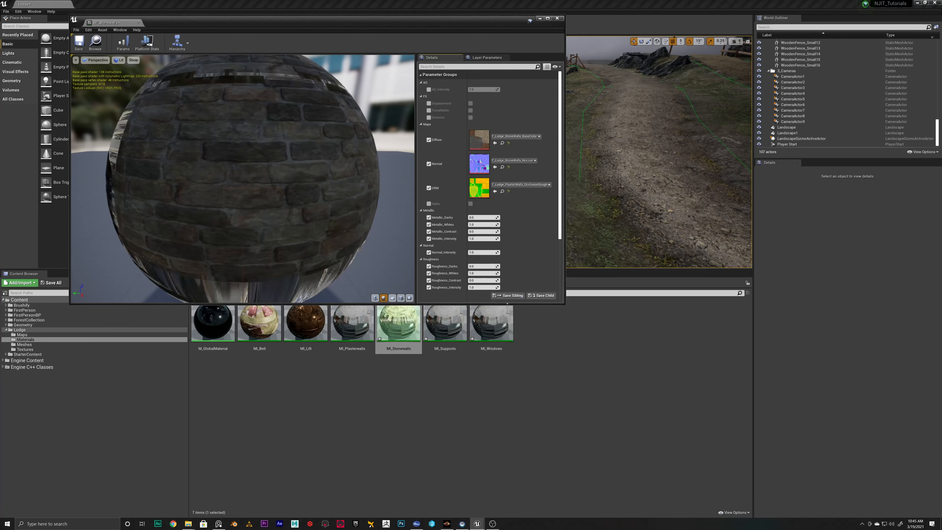
{"action": "left_click", "coordinate": [512, 184]}
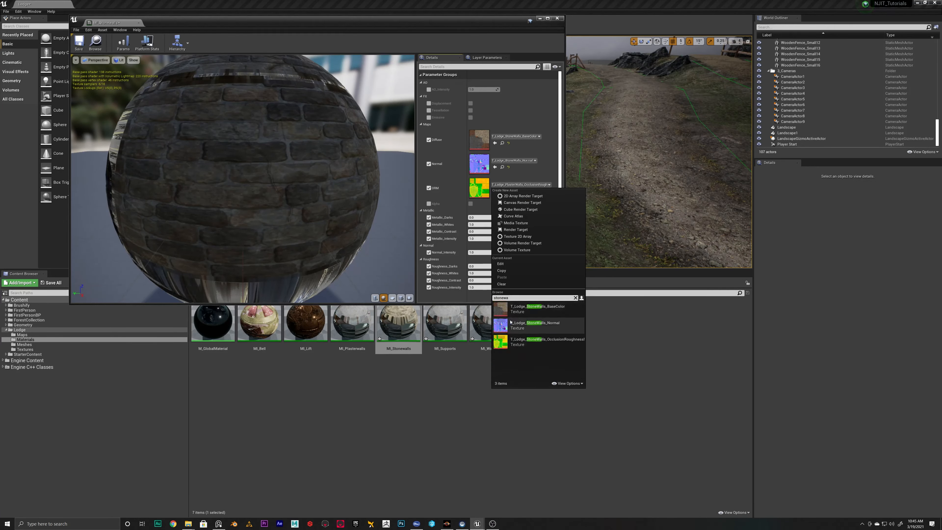
{"action": "left_click", "coordinate": [520, 326]}
{"action": "left_click", "coordinate": [447, 330]}
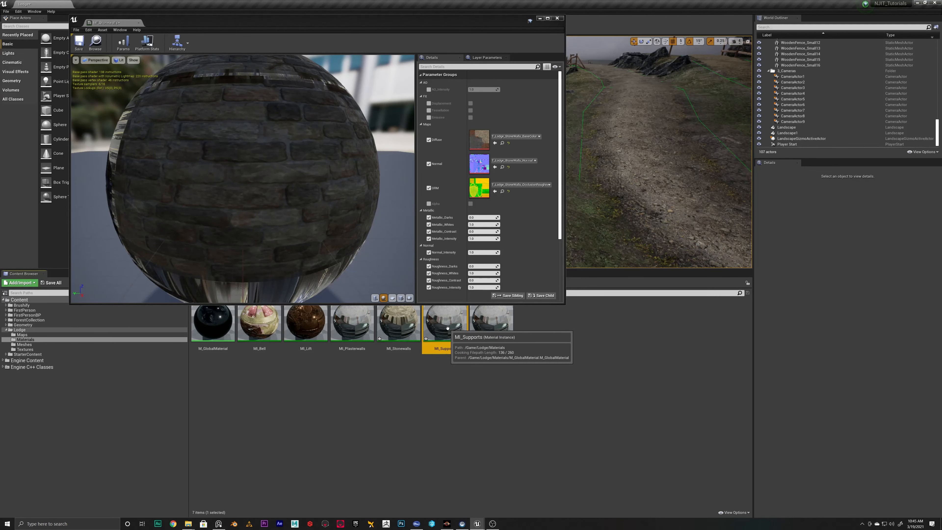
{"action": "left_click", "coordinate": [556, 18]}
Set the diffuse, normal and ORM maps of MI_Supports to the T_Lodge_Supports textures, save the instance and close it
{"action": "double_click", "coordinate": [445, 323]}
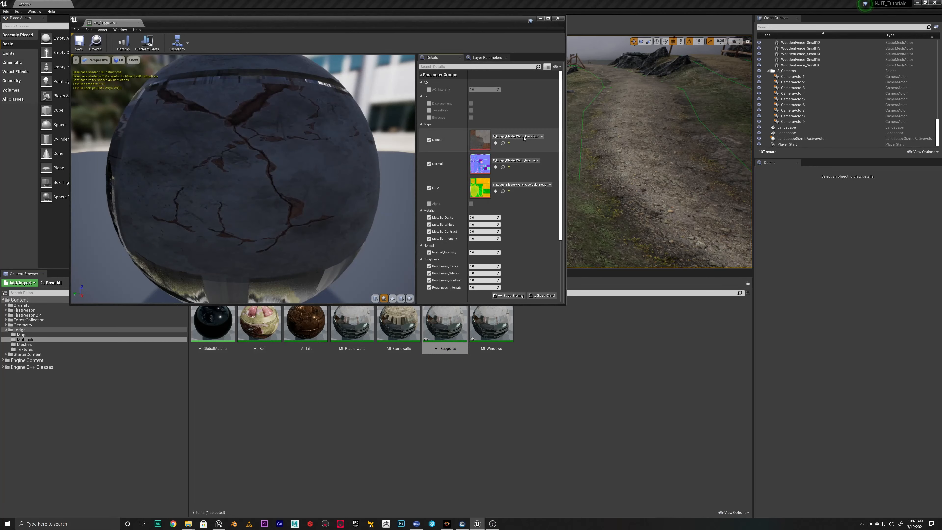
{"action": "left_click", "coordinate": [524, 139]}
{"action": "left_click", "coordinate": [497, 207]}
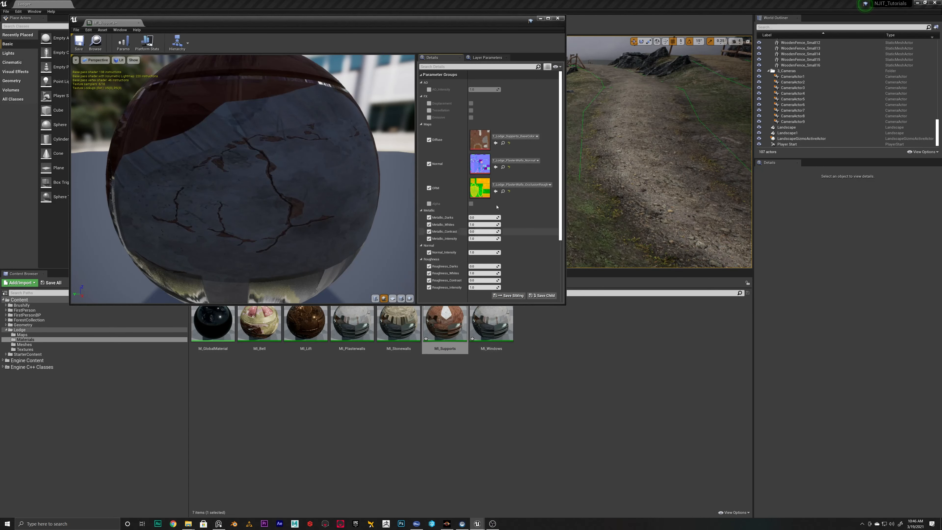
{"action": "left_click", "coordinate": [516, 161]}
{"action": "type", "text": "support"}
{"action": "left_click", "coordinate": [523, 303]}
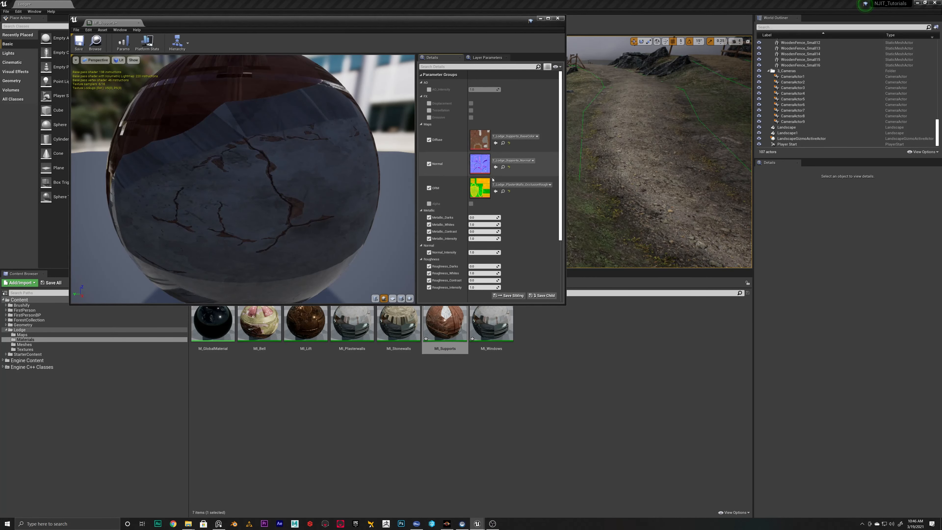
{"action": "left_click", "coordinate": [516, 185]}
{"action": "type", "text": "support"}
{"action": "left_click", "coordinate": [536, 340]}
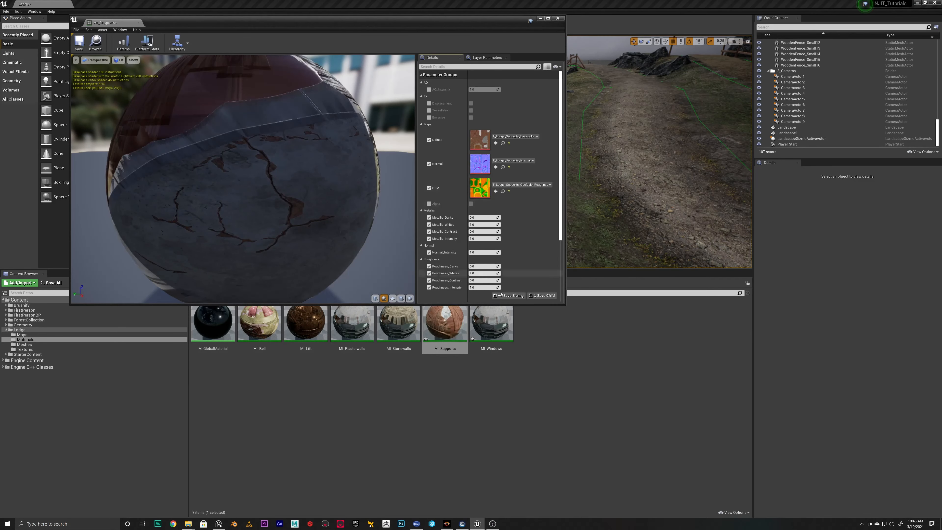
{"action": "left_click", "coordinate": [79, 43]}
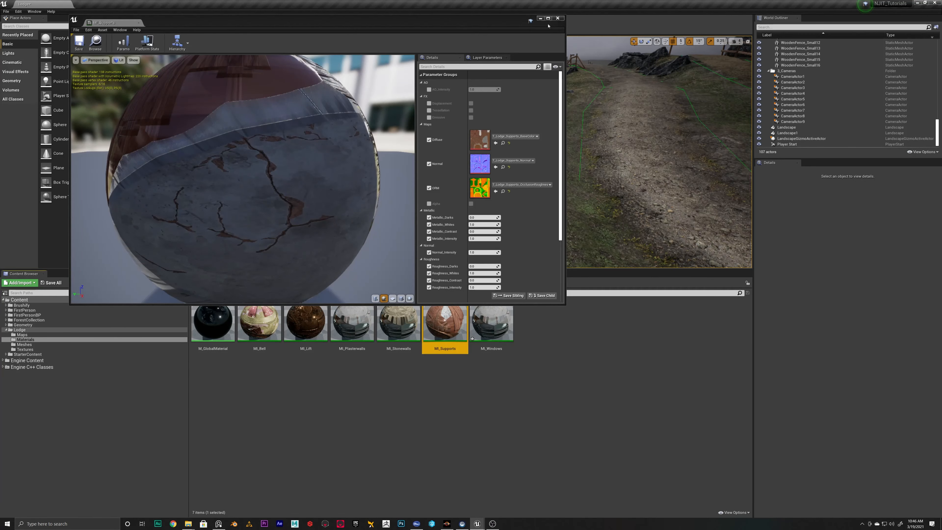
{"action": "left_click", "coordinate": [557, 18]}
Set the diffuse, normal and ORM maps of MI_Windows to the T_Lodge_Windows BaseColor, Normal and OcclusionRoughnessMetallic textures
{"action": "double_click", "coordinate": [491, 322]}
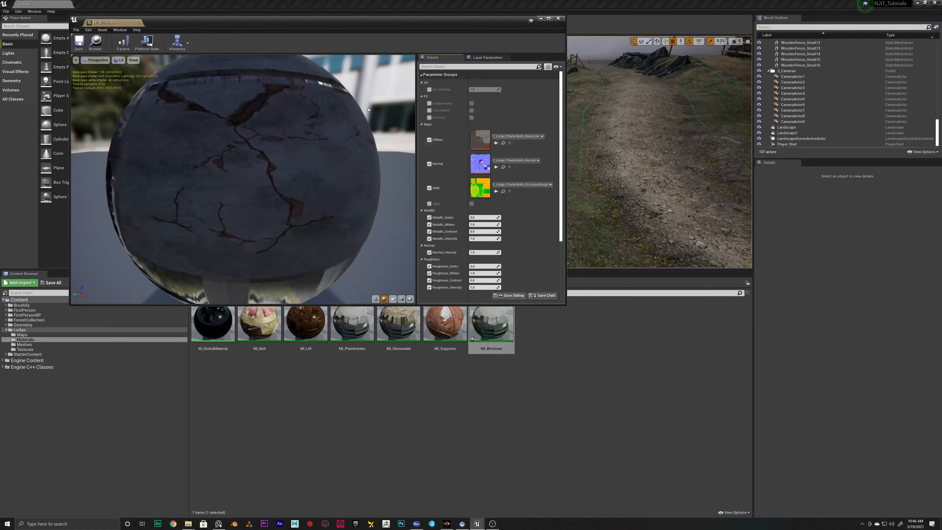
{"action": "left_click", "coordinate": [498, 137]}
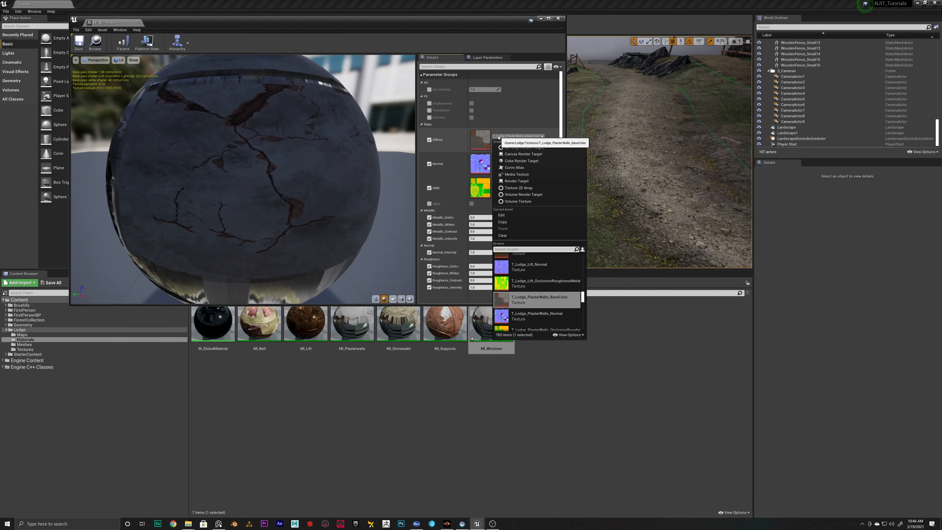
{"action": "type", "text": "windows"}
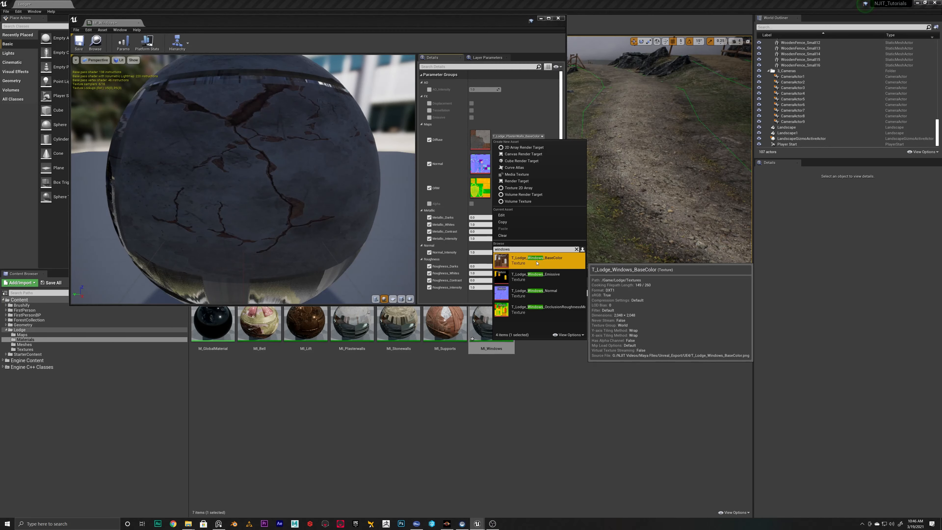
{"action": "left_click", "coordinate": [536, 260]}
{"action": "left_click", "coordinate": [523, 161]}
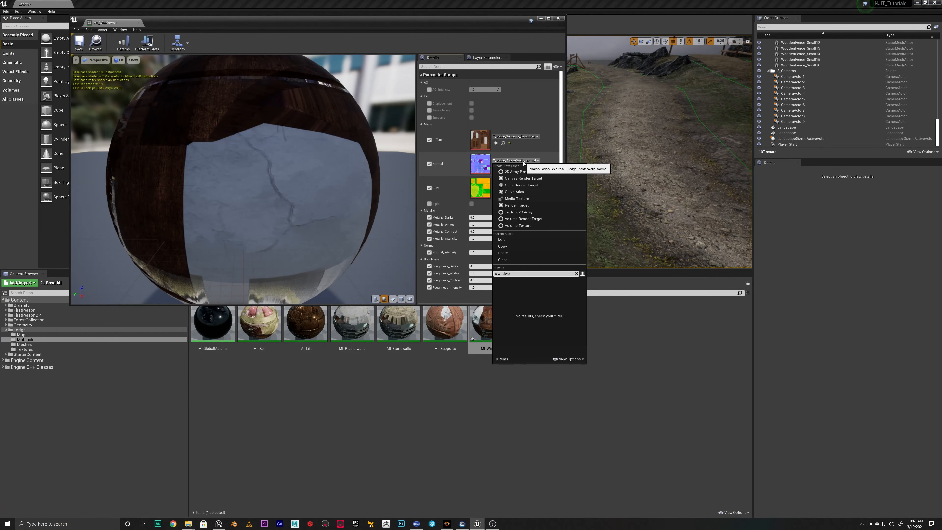
{"action": "key", "text": "BackSpace"}
{"action": "type", "text": "win"}
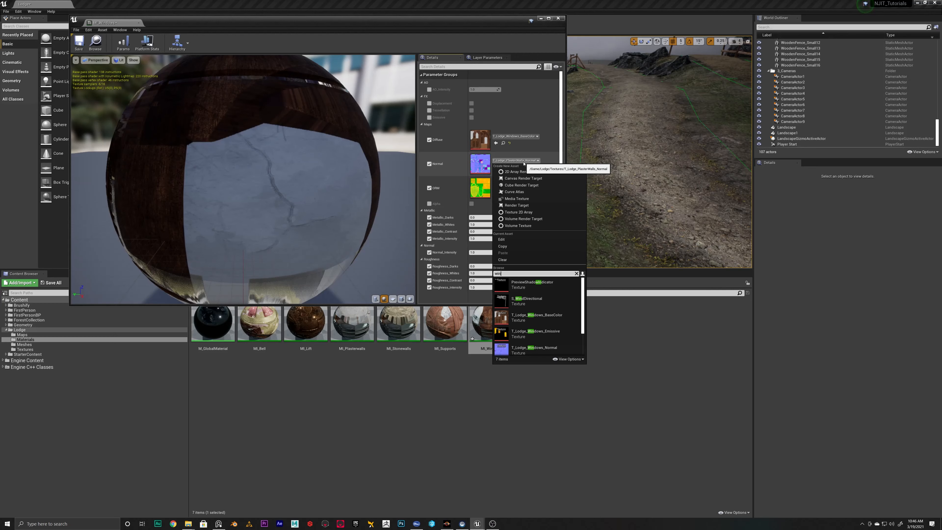
{"action": "type", "text": "dows"}
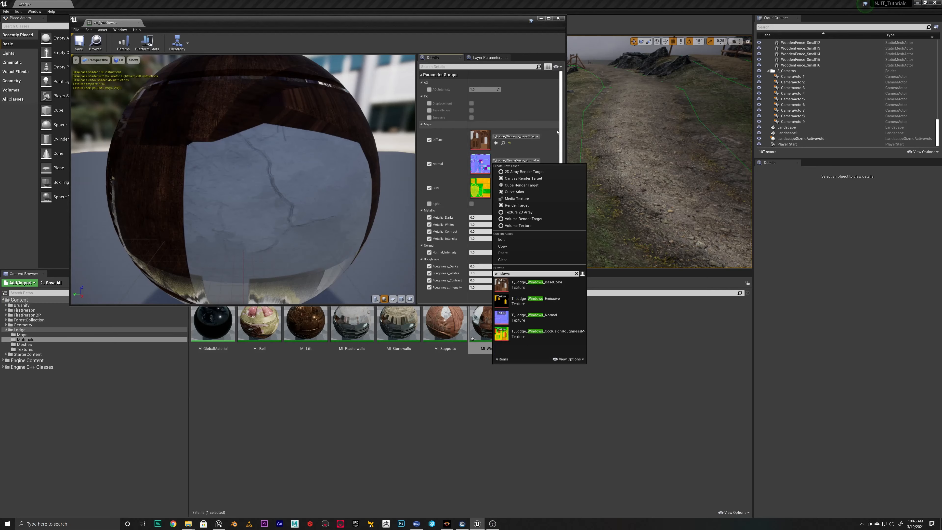
{"action": "left_click", "coordinate": [529, 320]}
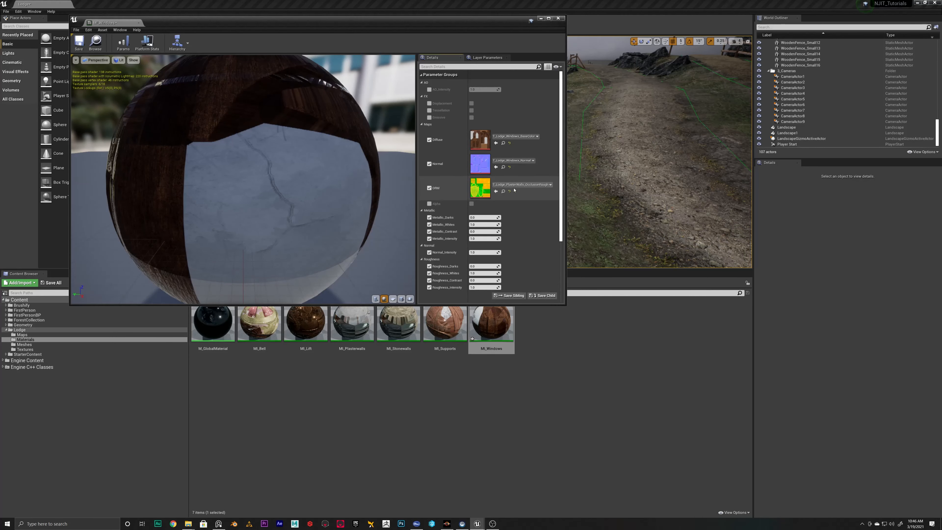
{"action": "left_click", "coordinate": [515, 184]}
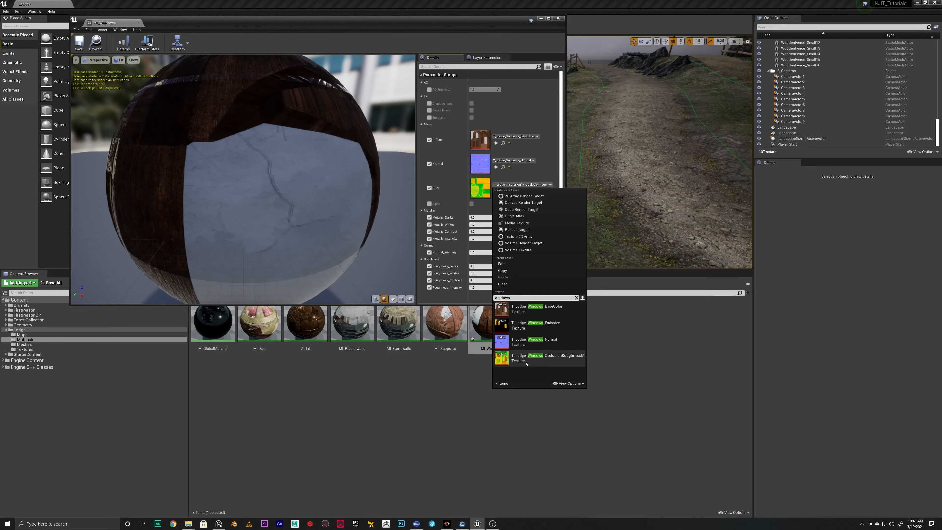
{"action": "left_click", "coordinate": [527, 359]}
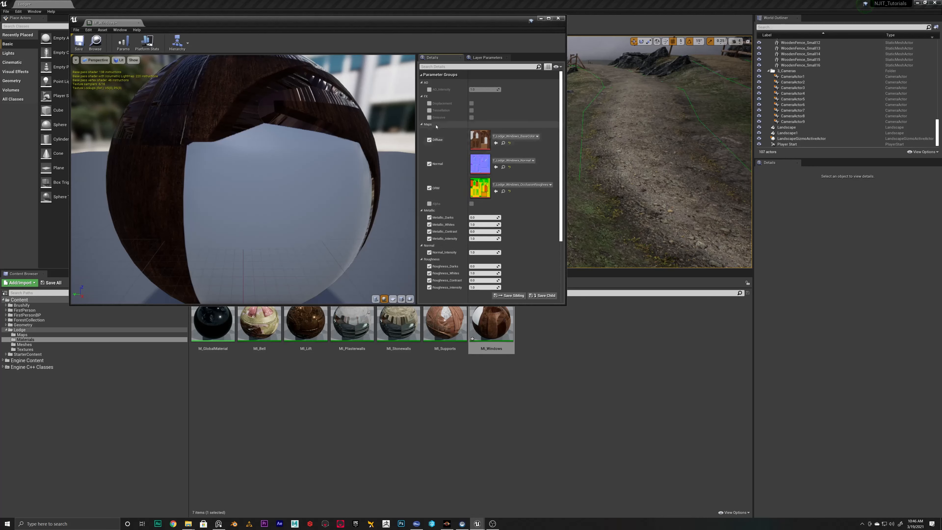
Enable the Emissive option of MI_Windows and set its Emissive_Mask to T_Lodge_Windows_Emissive
{"action": "left_click", "coordinate": [429, 117]}
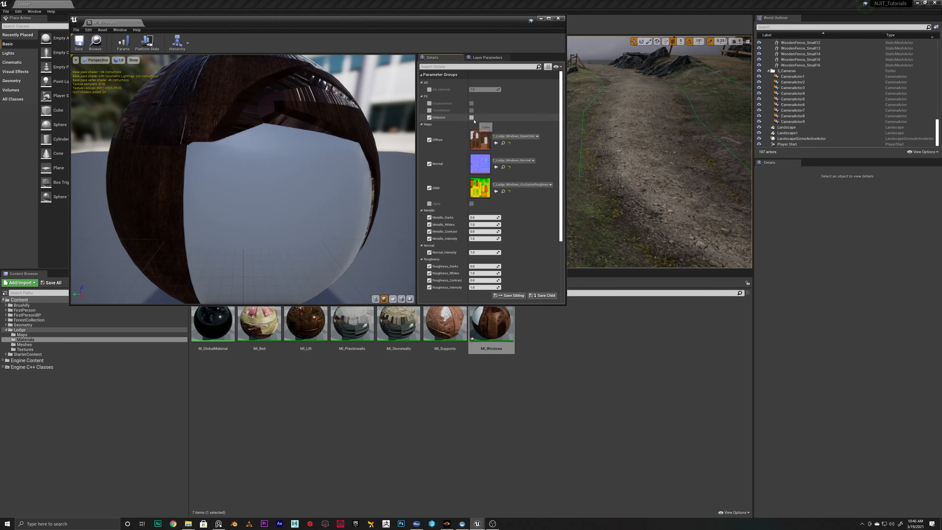
{"action": "left_click", "coordinate": [472, 117]}
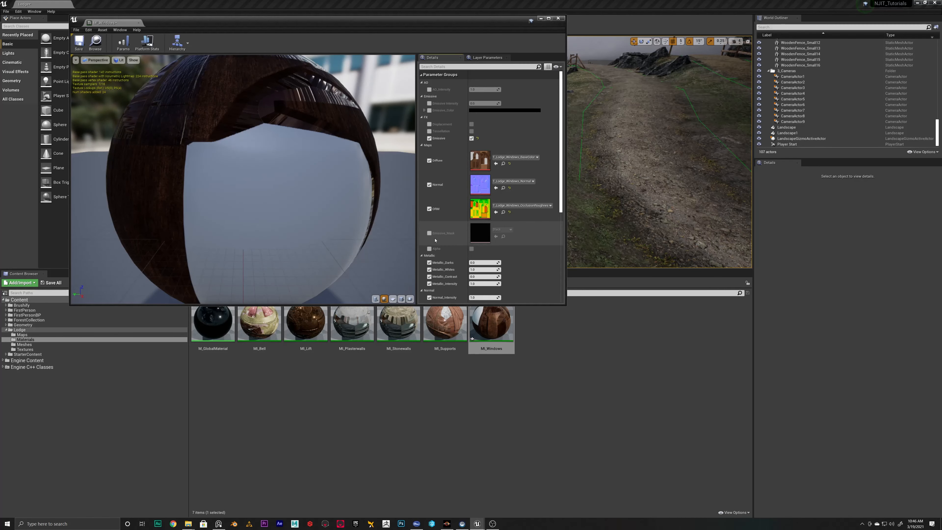
{"action": "left_click", "coordinate": [429, 233]}
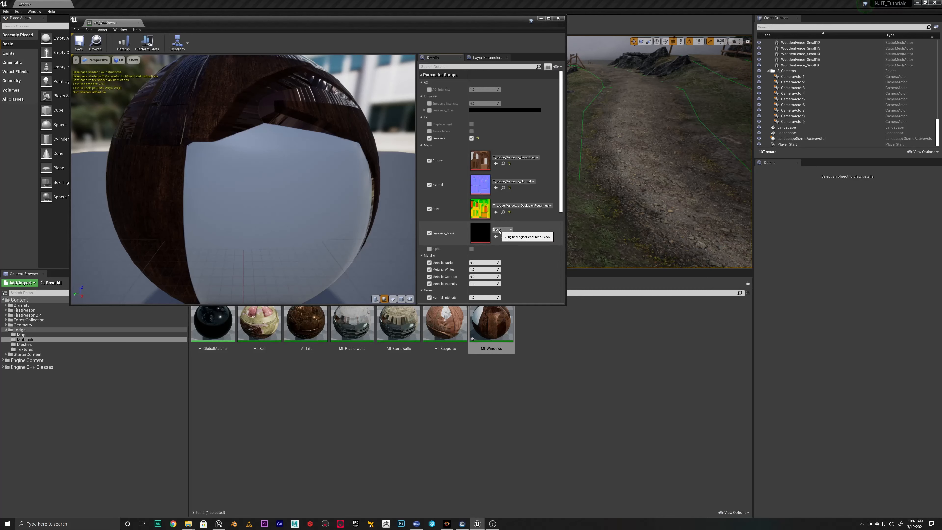
{"action": "left_click", "coordinate": [499, 230]}
{"action": "type", "text": "window"}
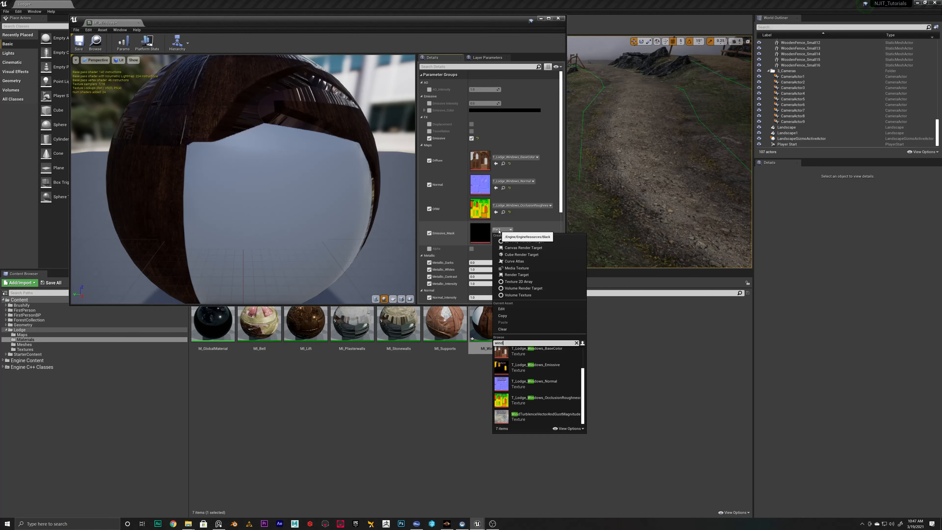
{"action": "left_click", "coordinate": [532, 371]}
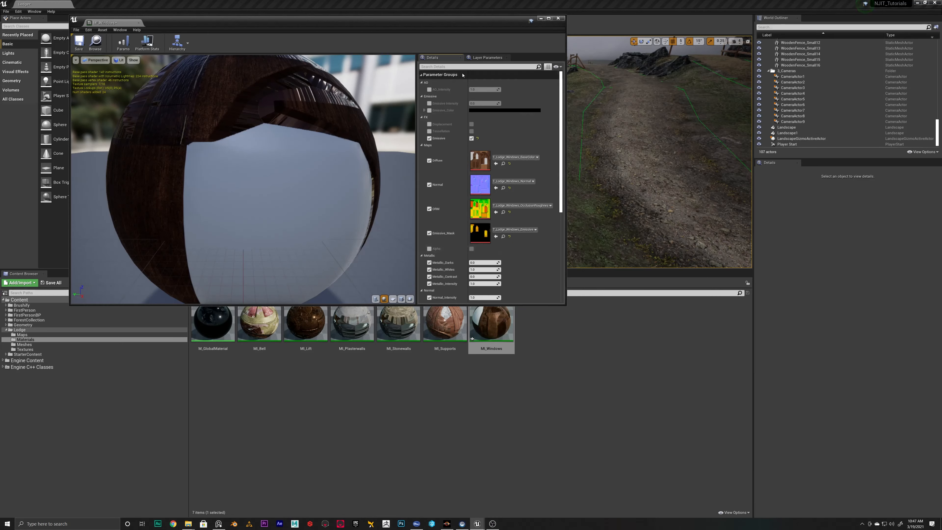
Set the Emissive_Color of MI_Windows to white
{"action": "left_click", "coordinate": [494, 111]}
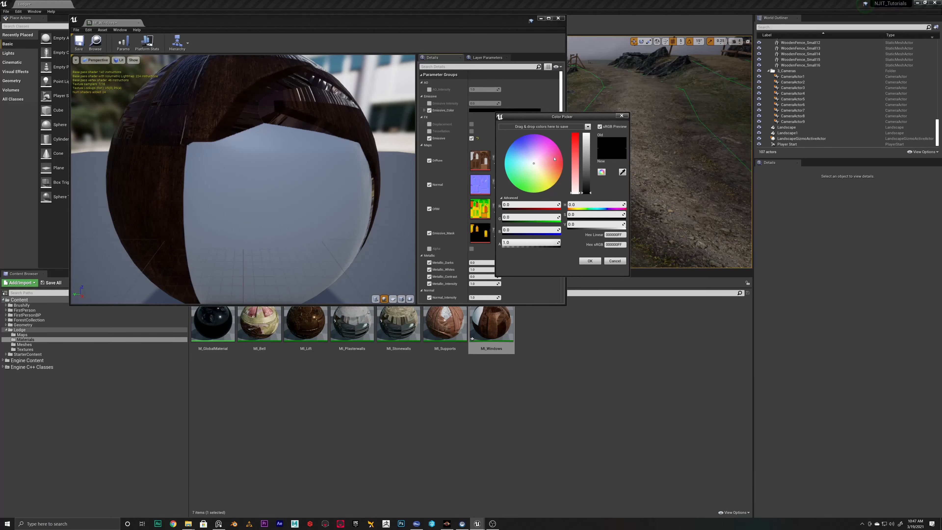
{"action": "left_click_drag", "start_coordinate": [586, 160], "coordinate": [586, 133]}
{"action": "left_click", "coordinate": [590, 261]}
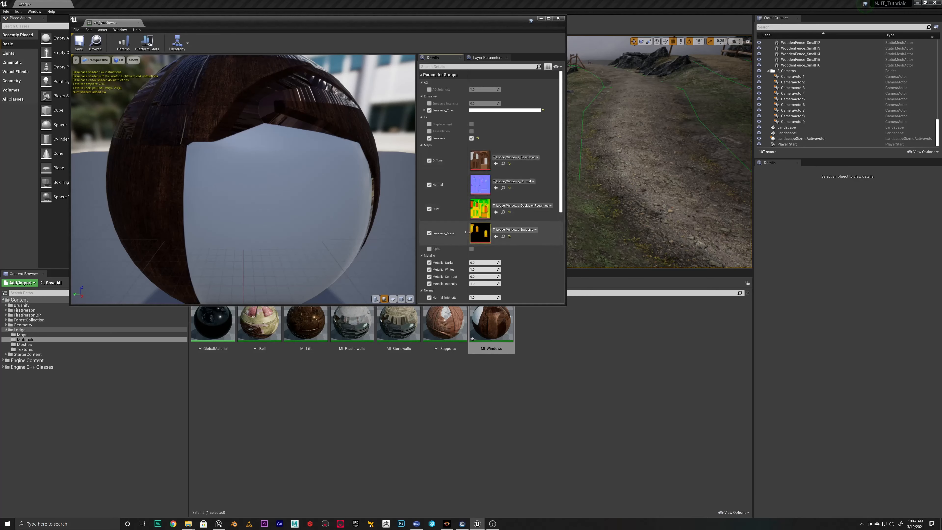
Enable the emissive intensity parameter of MI_Windows, try different strengths on the preview sphere, and set it to 1
{"action": "scroll", "coordinate": [466, 283], "scroll_direction": "down", "scroll_amount": 2}
{"action": "scroll", "coordinate": [466, 283], "scroll_direction": "down", "scroll_amount": 2}
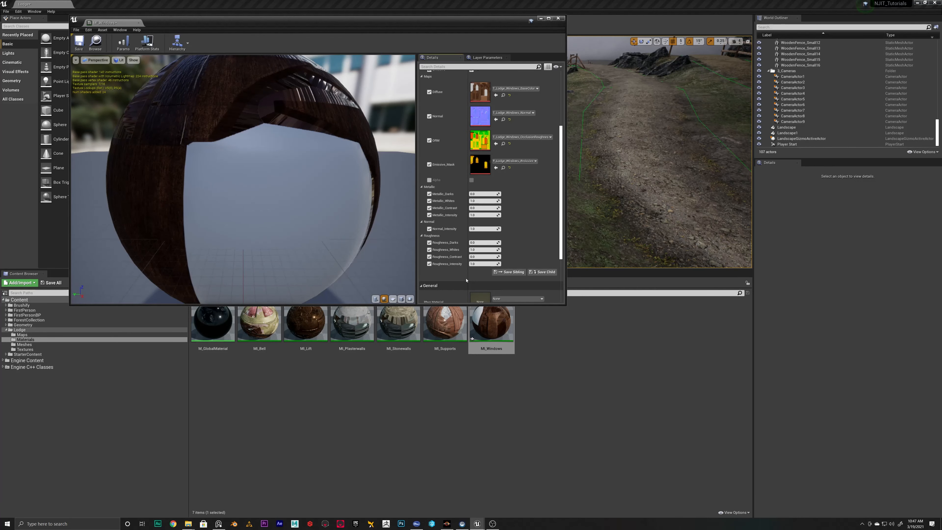
{"action": "scroll", "coordinate": [478, 252], "scroll_direction": "up", "scroll_amount": 3}
{"action": "scroll", "coordinate": [482, 241], "scroll_direction": "up", "scroll_amount": 1}
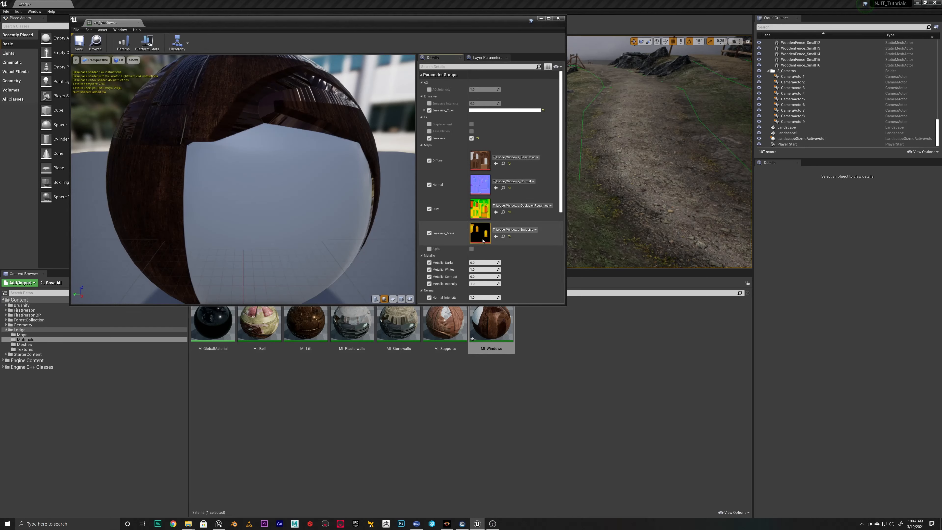
{"action": "left_click", "coordinate": [430, 103]}
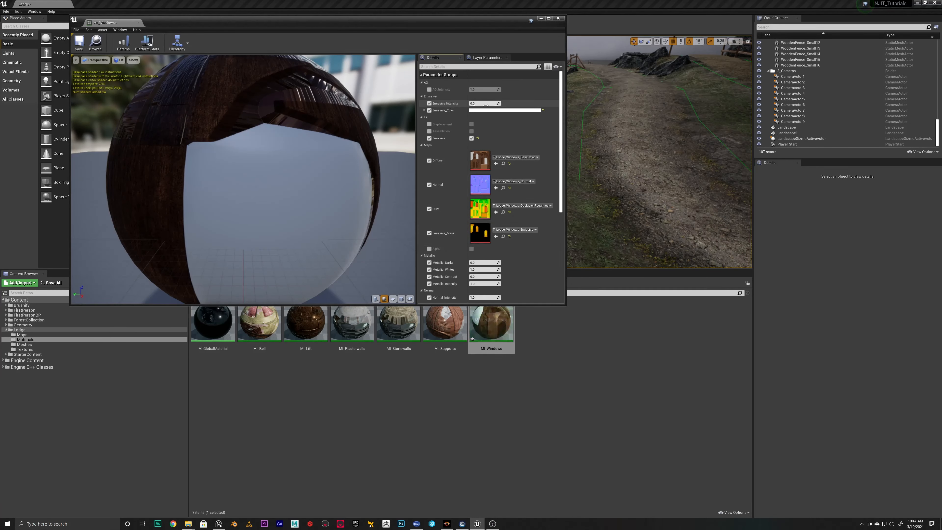
{"action": "key", "text": "Return"}
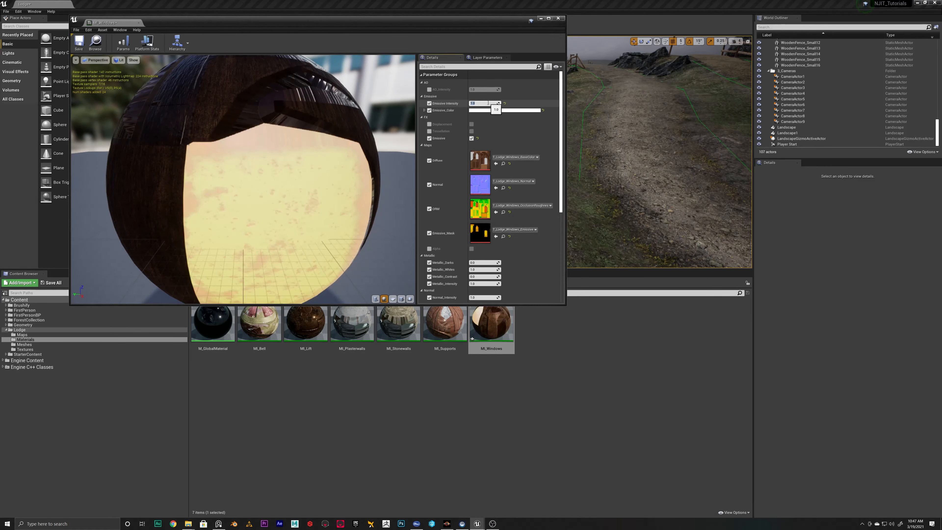
{"action": "left_click_drag", "start_coordinate": [284, 170], "coordinate": [404, 152]}
{"action": "mouse_move", "coordinate": [233, 179]}
{"action": "left_mouse_down"}
{"action": "mouse_move", "coordinate": [282, 177]}
{"action": "mouse_move", "coordinate": [233, 179]}
{"action": "left_mouse_up"}
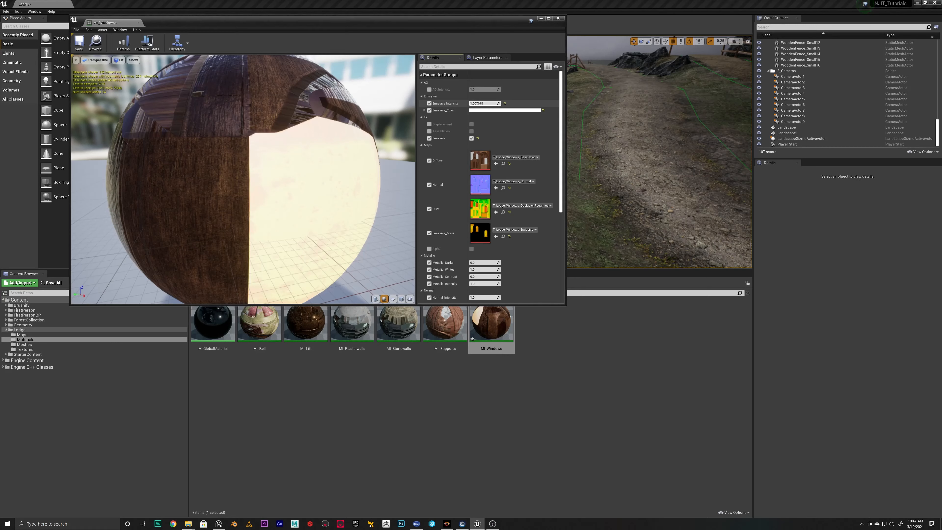
{"action": "mouse_move", "coordinate": [483, 103]}
{"action": "left_mouse_down"}
{"action": "mouse_move", "coordinate": [492, 104]}
{"action": "mouse_move", "coordinate": [473, 103]}
{"action": "mouse_move", "coordinate": [499, 103]}
{"action": "mouse_move", "coordinate": [488, 104]}
{"action": "left_mouse_up"}
{"action": "left_click", "coordinate": [505, 104]}
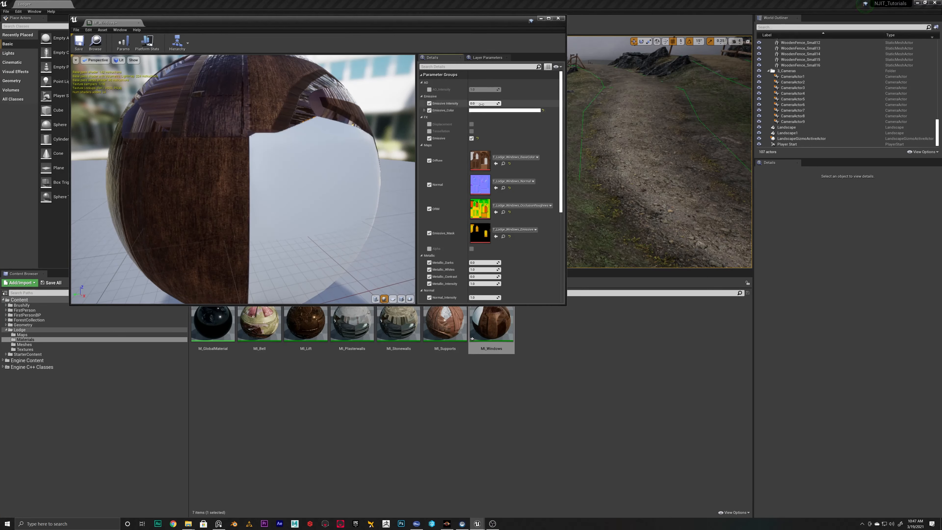
{"action": "type", "text": "1"}
{"action": "key", "text": "Return"}
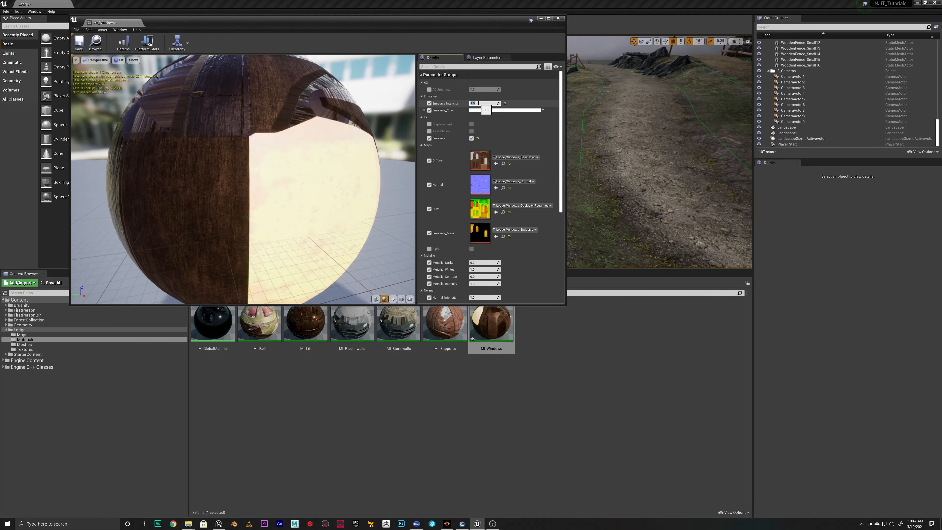
Try a red and a black Emissive_Color on MI_Windows, and return the colour to white
{"action": "left_click", "coordinate": [485, 111]}
{"action": "left_click_drag", "start_coordinate": [568, 151], "coordinate": [565, 135]}
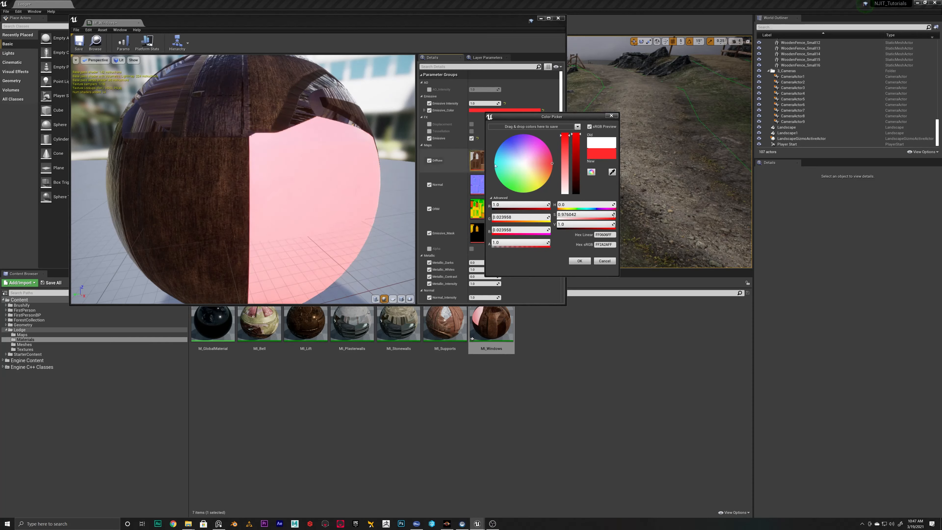
{"action": "left_click_drag", "start_coordinate": [542, 157], "coordinate": [515, 179]}
{"action": "left_click", "coordinate": [604, 261]}
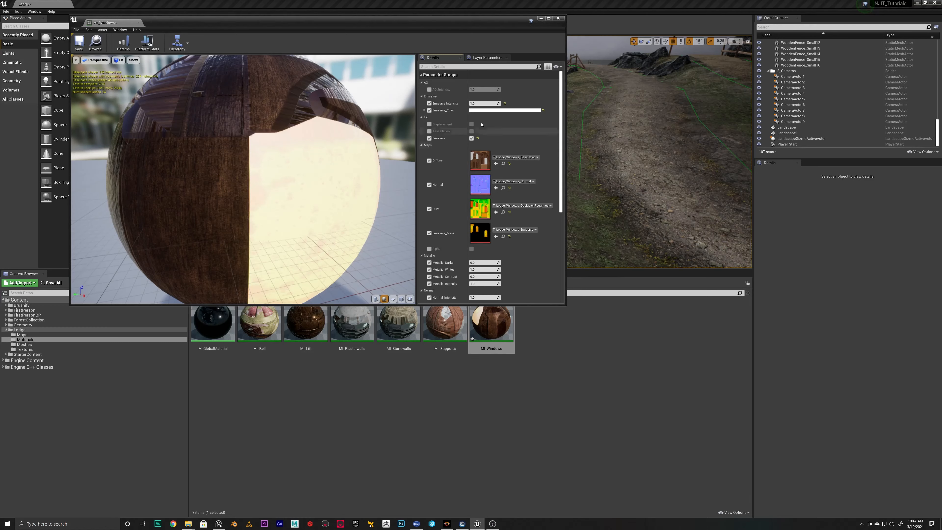
{"action": "left_click", "coordinate": [524, 109]}
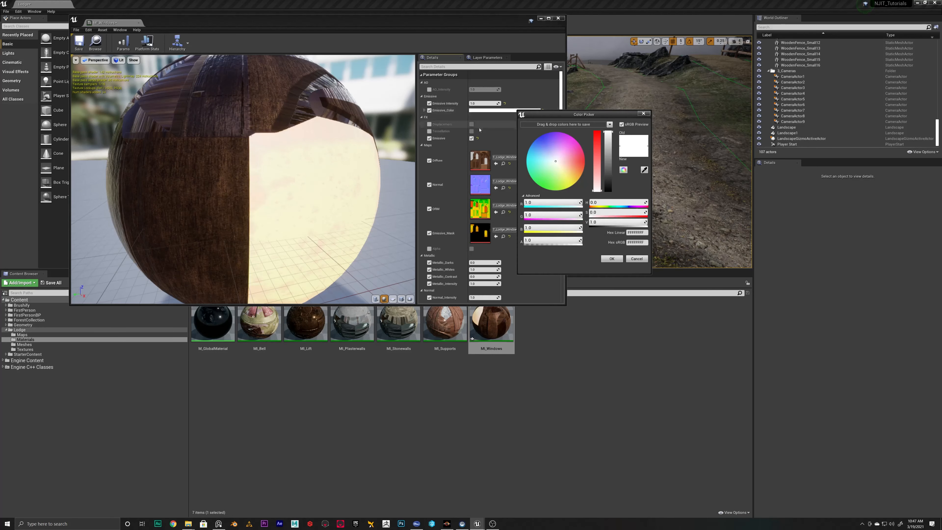
{"action": "left_click_drag", "start_coordinate": [611, 153], "coordinate": [608, 191]}
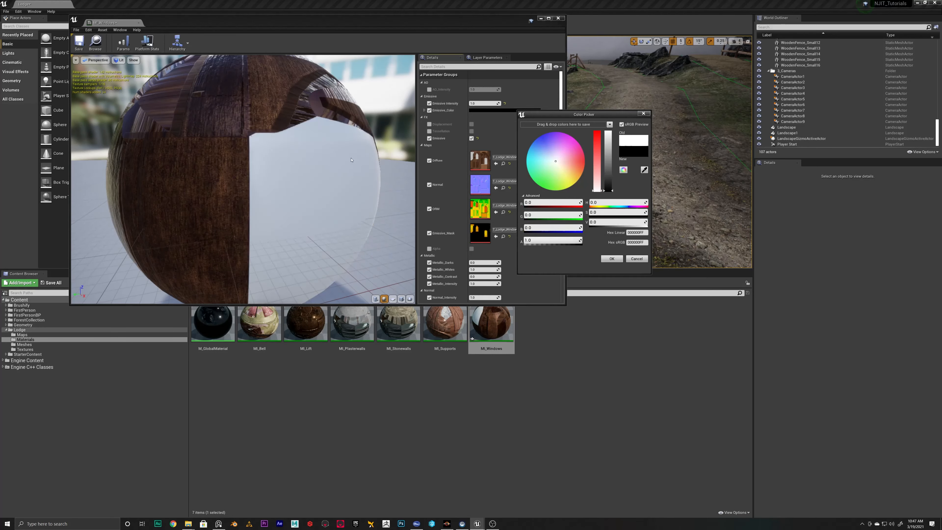
{"action": "left_click_drag", "start_coordinate": [608, 172], "coordinate": [609, 132]}
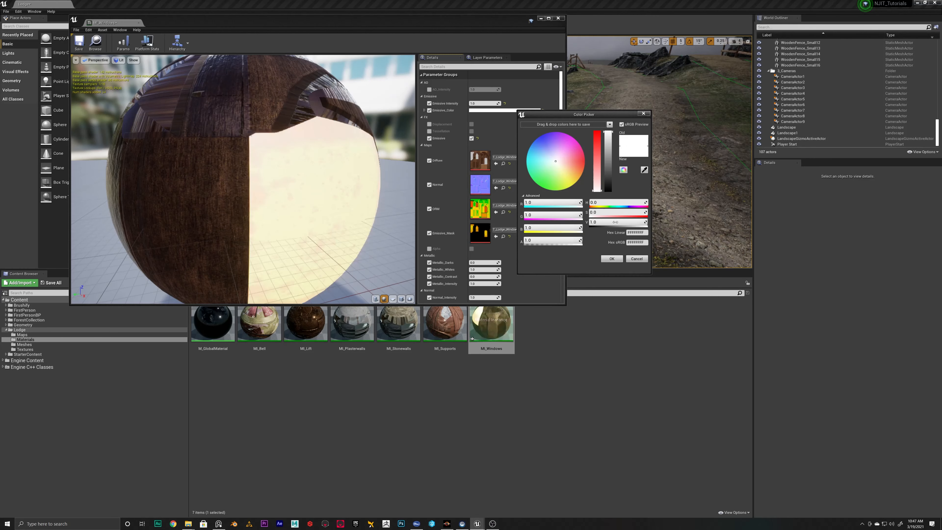
{"action": "left_click", "coordinate": [612, 258]}
Save MI_Windows and close its editor
{"action": "left_click", "coordinate": [78, 50]}
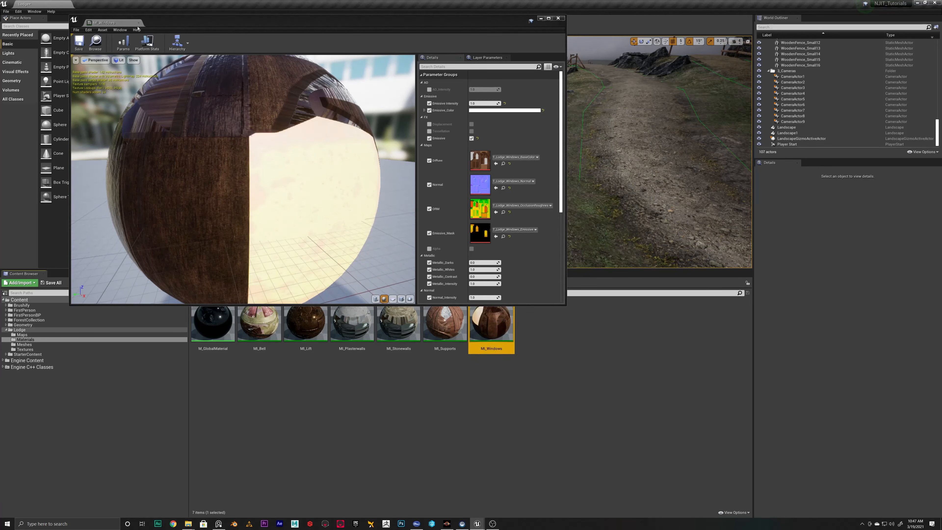
{"action": "left_click", "coordinate": [557, 18]}
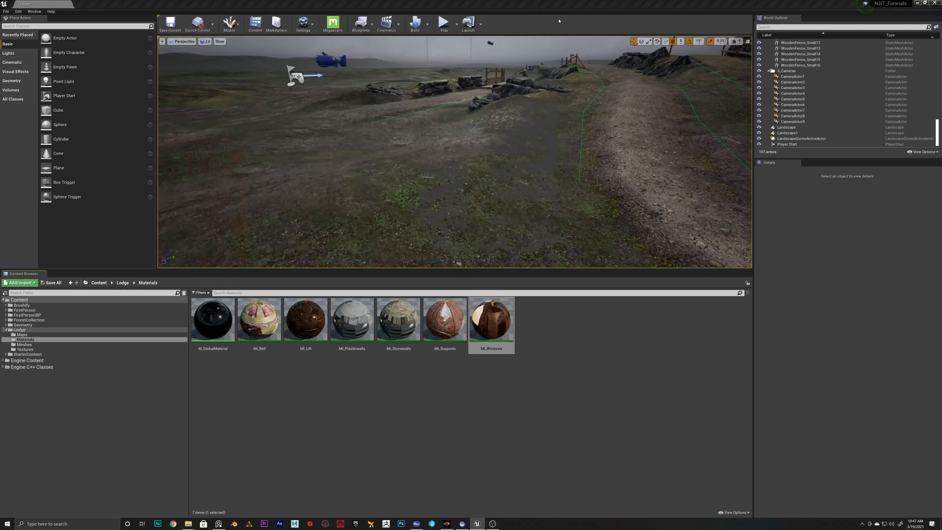
From Lodge/Meshes, open SM_Lodge_WoodPost, both window support meshes and both window meshes for editing
{"action": "left_click", "coordinate": [28, 344]}
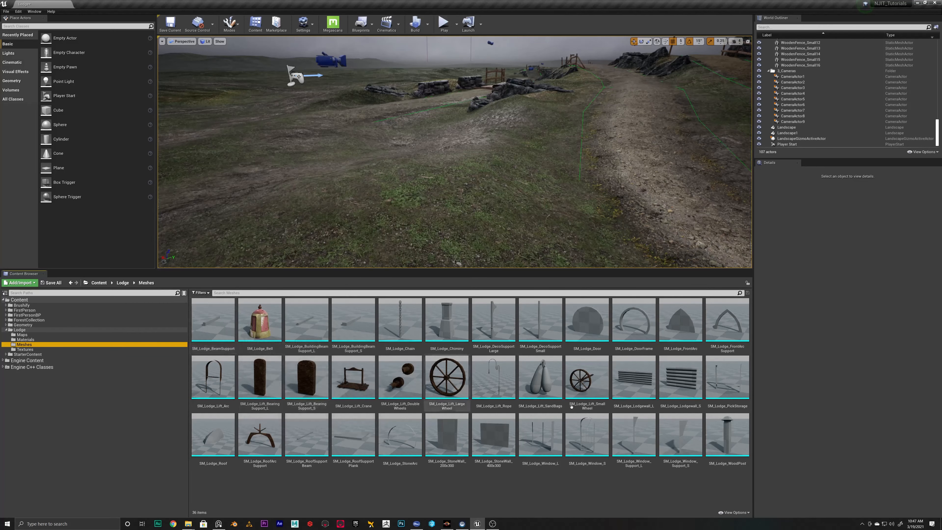
{"action": "double_click", "coordinate": [728, 434]}
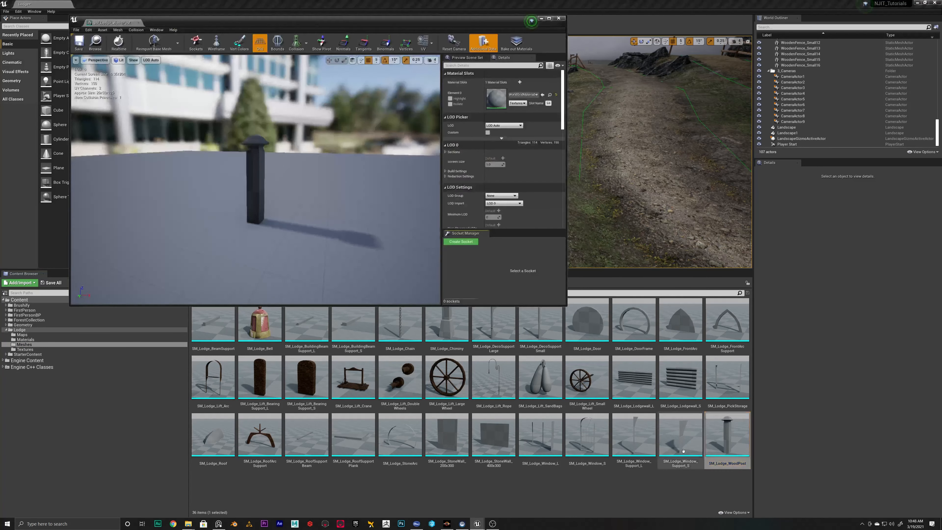
{"action": "double_click", "coordinate": [682, 445]}
{"action": "double_click", "coordinate": [635, 446]}
{"action": "double_click", "coordinate": [589, 441]}
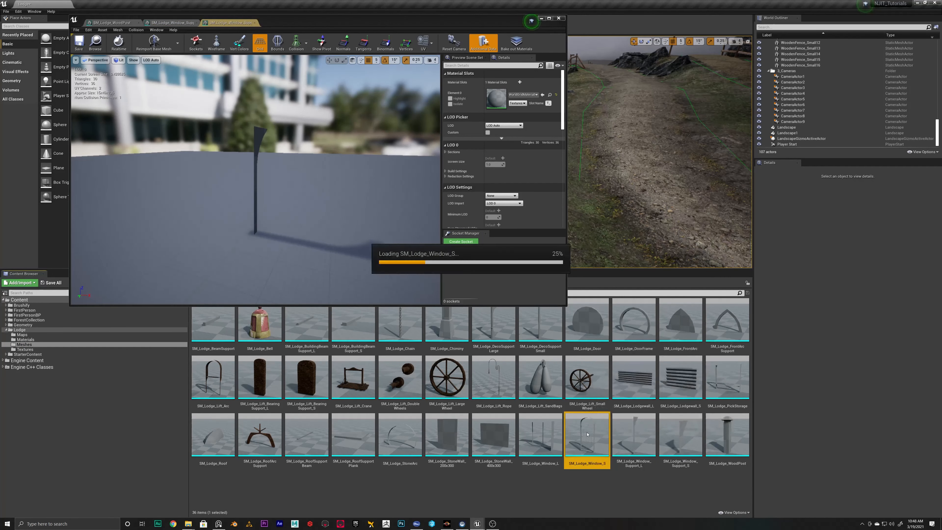
{"action": "double_click", "coordinate": [541, 441]}
Open the two stone wall meshes, the stone arc, the roof and its three support meshes, and both lodge wall meshes for editing
{"action": "left_click", "coordinate": [494, 439]}
{"action": "double_click", "coordinate": [443, 441]}
{"action": "double_click", "coordinate": [400, 439]}
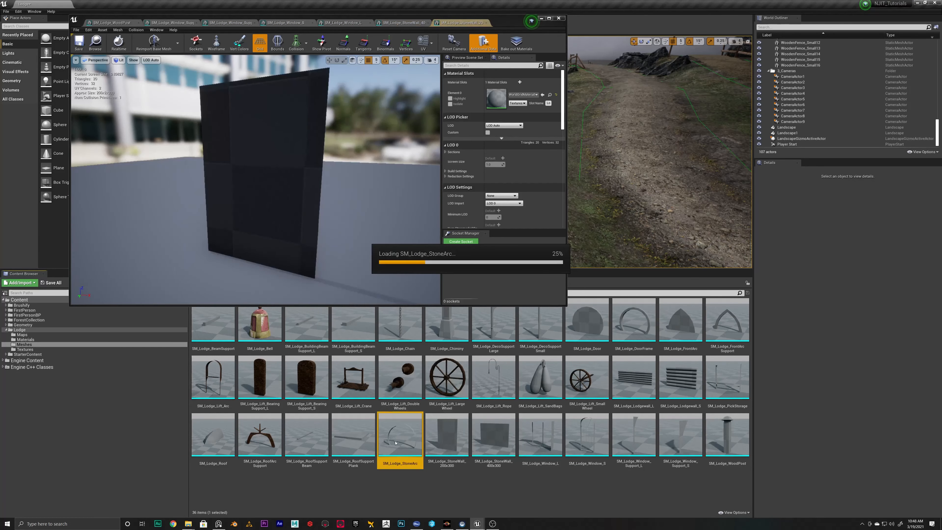
{"action": "double_click", "coordinate": [353, 440]}
{"action": "double_click", "coordinate": [306, 440]}
{"action": "double_click", "coordinate": [259, 439]}
{"action": "double_click", "coordinate": [213, 440]}
{"action": "double_click", "coordinate": [675, 381]}
{"action": "double_click", "coordinate": [634, 381]}
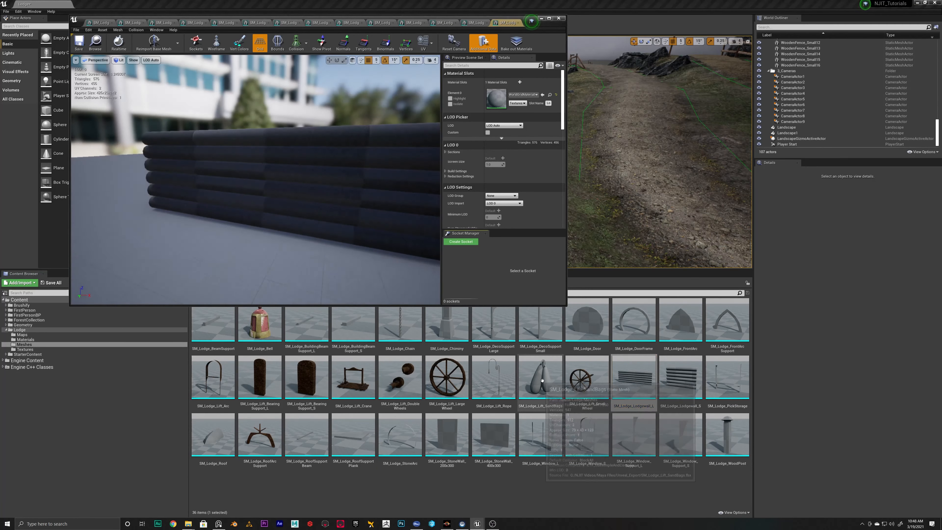
Open the lift sandbags, front arc support, front arc, door frame, door and small deco support meshes for editing
{"action": "left_click", "coordinate": [556, 383]}
{"action": "double_click", "coordinate": [555, 383]}
{"action": "double_click", "coordinate": [728, 323]}
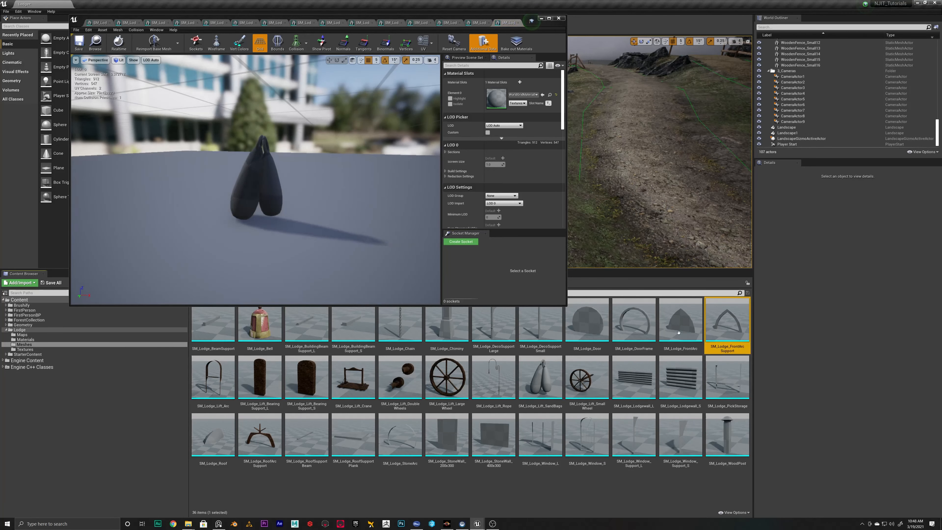
{"action": "double_click", "coordinate": [680, 323]}
{"action": "double_click", "coordinate": [634, 322]}
{"action": "double_click", "coordinate": [587, 322]}
{"action": "double_click", "coordinate": [540, 322]}
Open the large deco support, chimney, chain, both building beam supports, bell and beam support meshes for editing
{"action": "double_click", "coordinate": [493, 322]}
{"action": "double_click", "coordinate": [446, 322]}
{"action": "double_click", "coordinate": [400, 323]}
{"action": "double_click", "coordinate": [353, 323]}
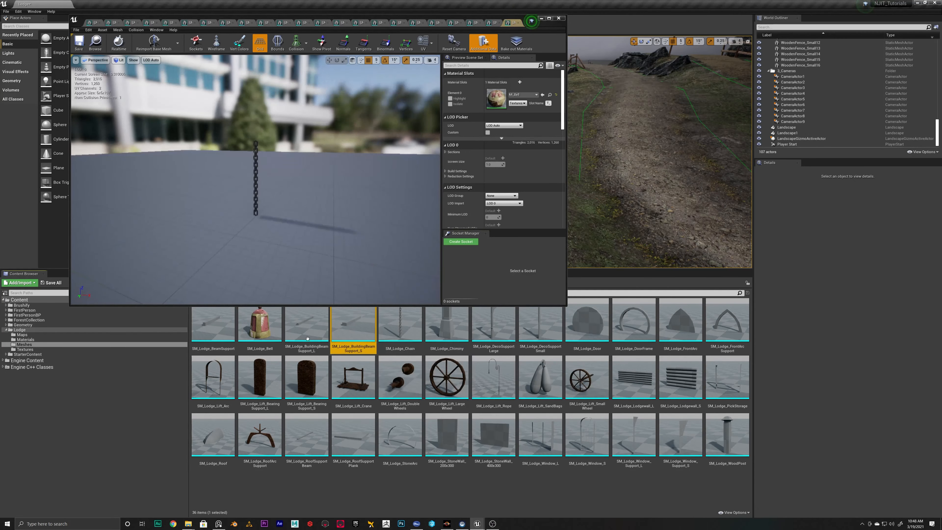
{"action": "double_click", "coordinate": [307, 323]}
{"action": "double_click", "coordinate": [260, 323]}
{"action": "double_click", "coordinate": [213, 323]}
Assign the MI_Supports material instance to Element 0 of SM_Lodge_BeamSupport and leave its editor
{"action": "left_click_drag", "start_coordinate": [197, 19], "coordinate": [370, 26]}
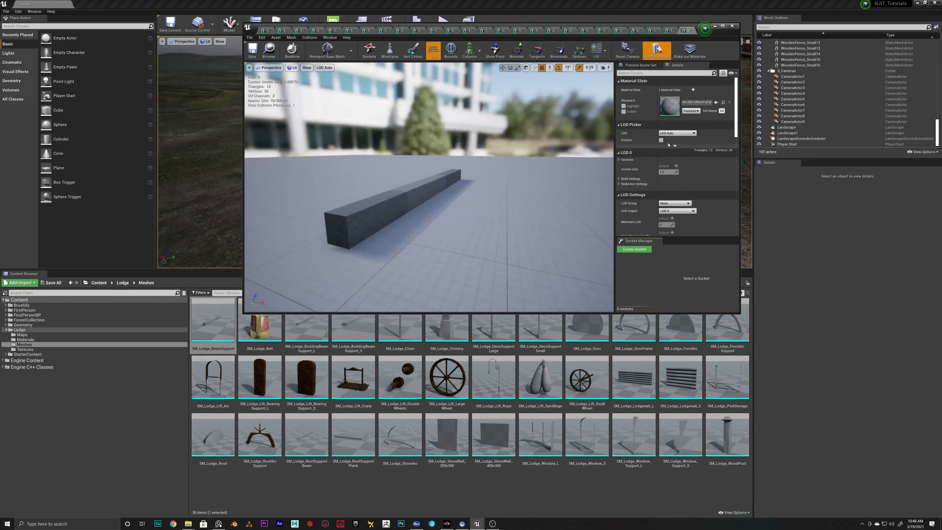
{"action": "left_click", "coordinate": [697, 103]}
{"action": "type", "text": "sup"}
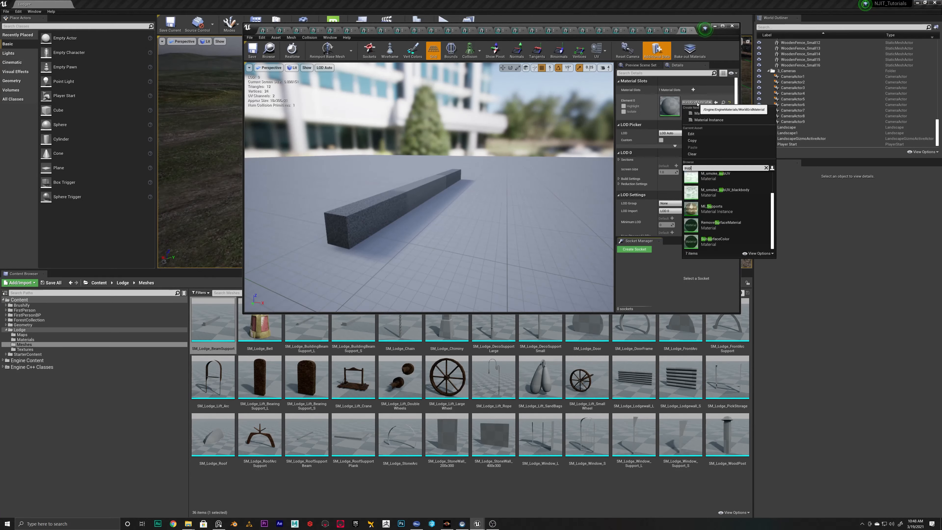
{"action": "type", "text": "port"}
{"action": "left_click", "coordinate": [717, 181]}
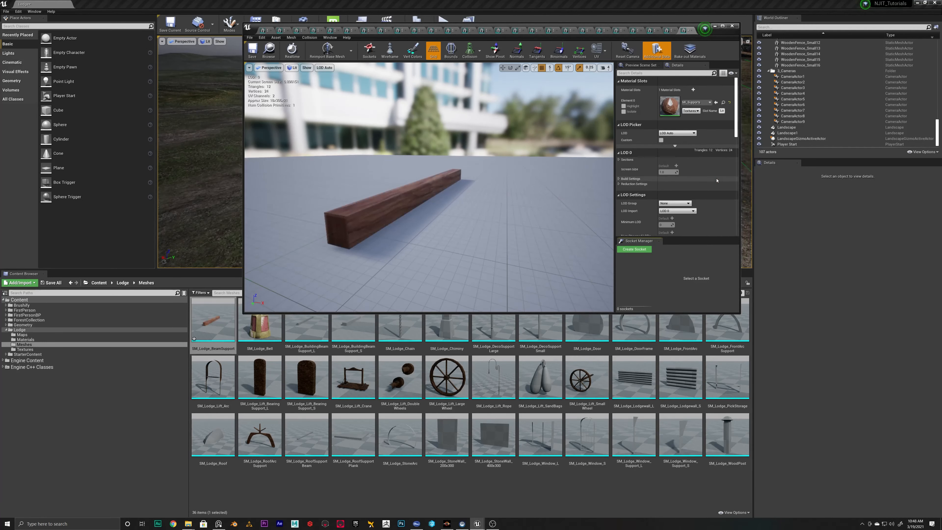
{"action": "left_click", "coordinate": [670, 30]}
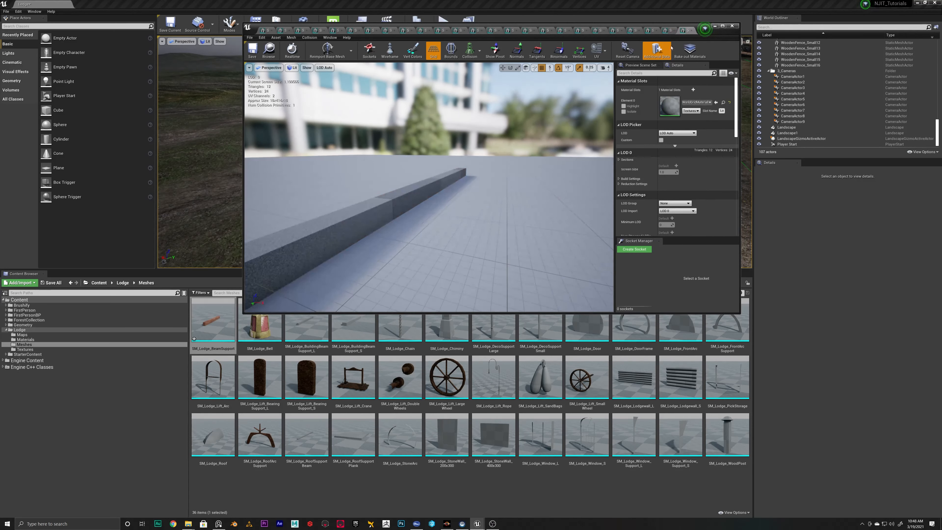
Assign MI_Supports to the material slot of SM_Lodge_BuildingBeamSupport_L and close its editor
{"action": "left_click", "coordinate": [693, 102]}
{"action": "type", "text": "su"}
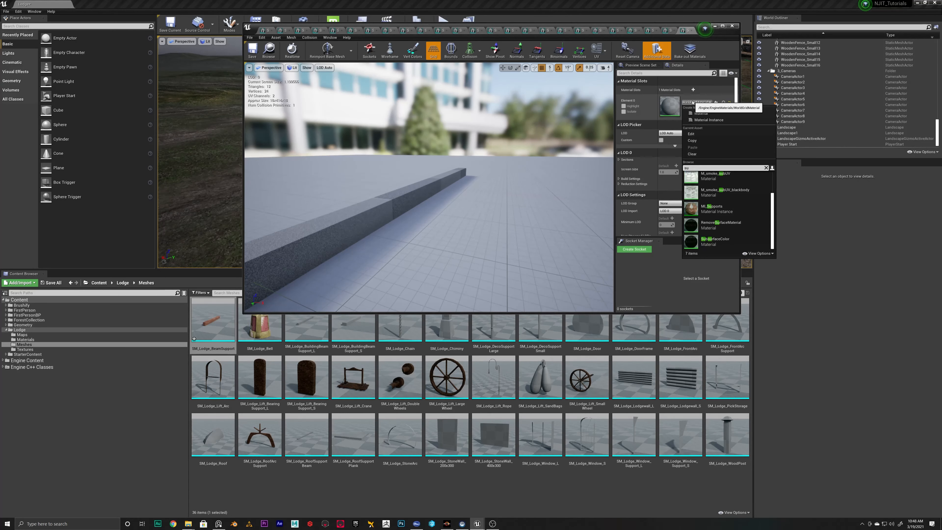
{"action": "type", "text": "ppo"}
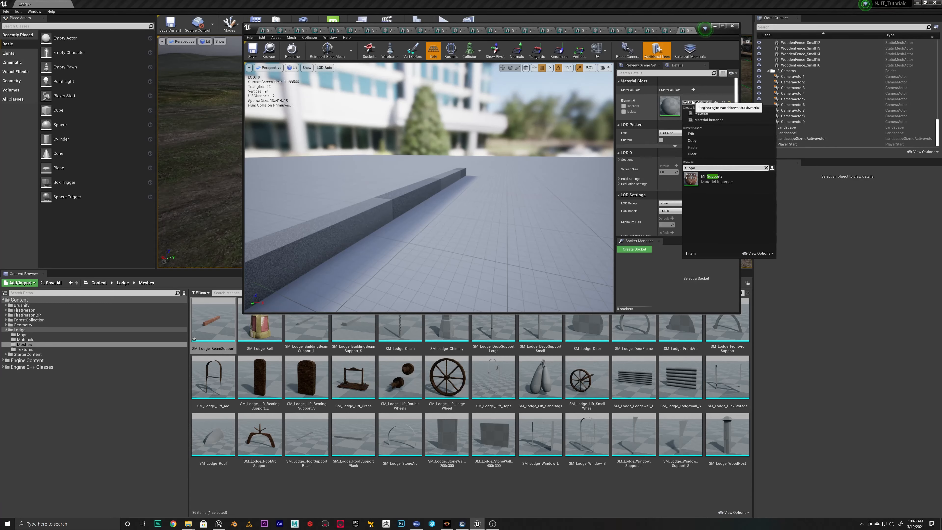
{"action": "left_click", "coordinate": [712, 177]}
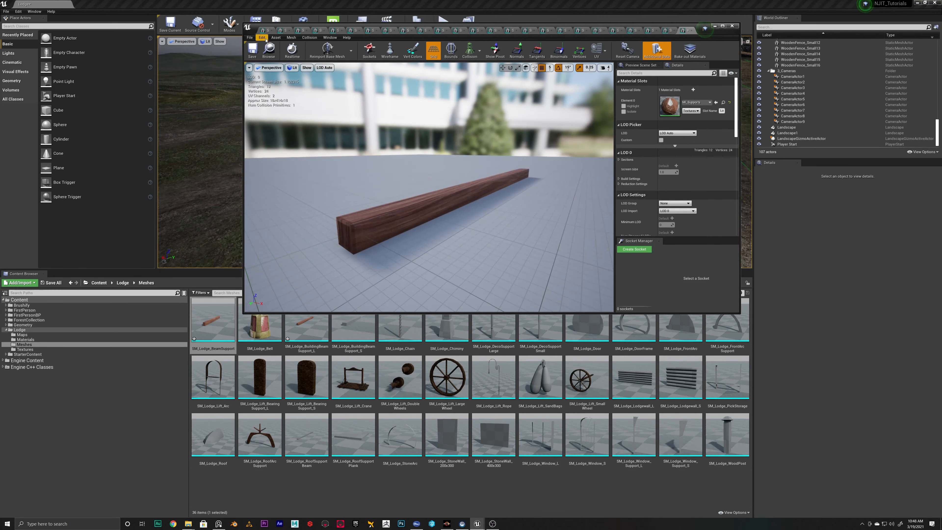
{"action": "left_click", "coordinate": [674, 30]}
Assign MI_Supports to SM_Lodge_BuildingBeamSupport_S, and close its editor and the chain mesh's editor
{"action": "left_click", "coordinate": [692, 103]}
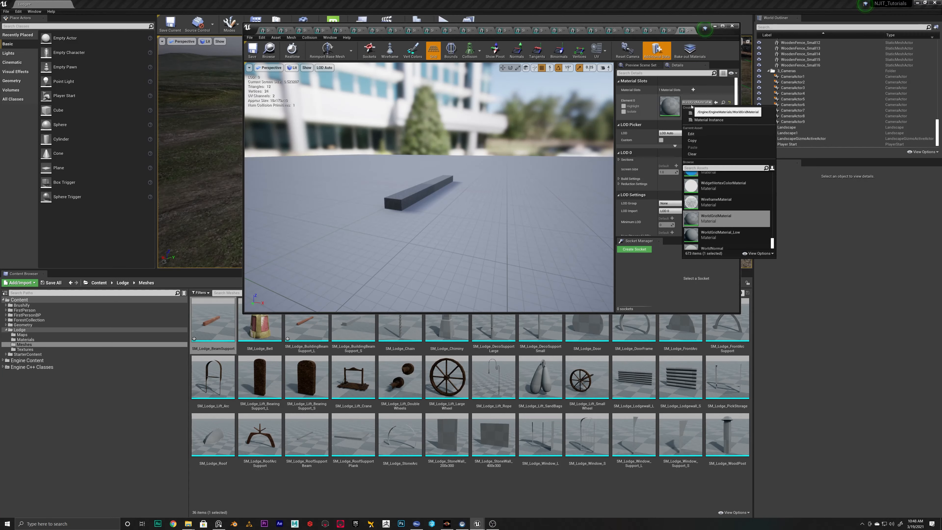
{"action": "left_click", "coordinate": [711, 174]}
{"action": "left_click", "coordinate": [692, 30]}
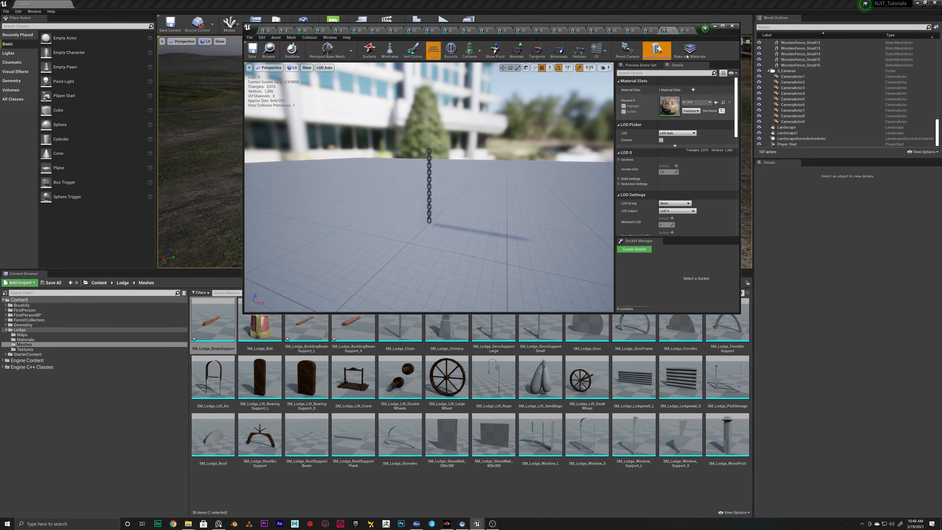
{"action": "left_click", "coordinate": [692, 31]}
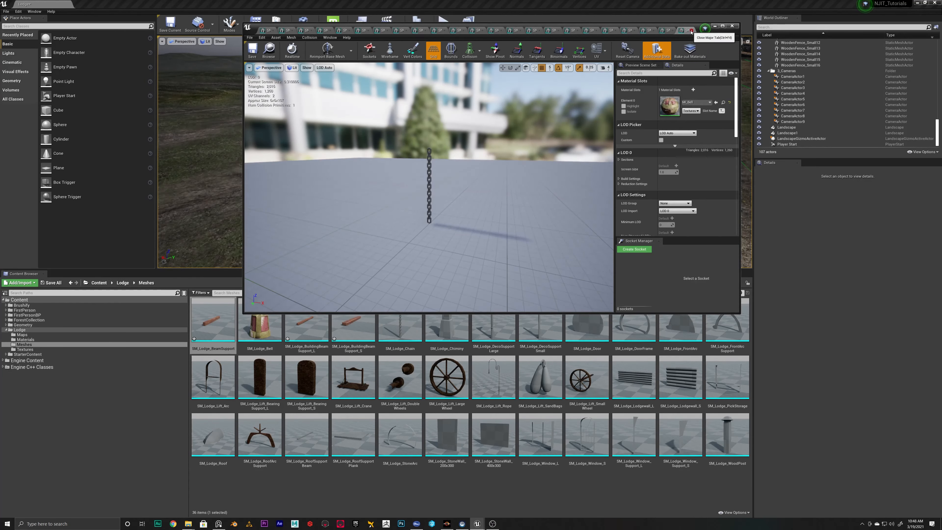
{"action": "middle_click", "coordinate": [679, 32]}
Assign a stone material instance to the chimney mesh, inspect its surface up close, and close its editor
{"action": "left_click", "coordinate": [696, 102]}
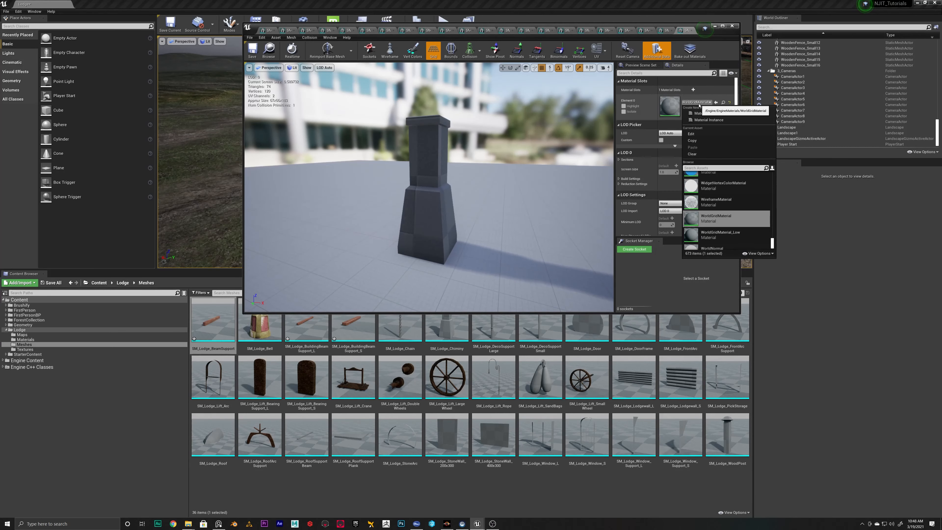
{"action": "type", "text": "supports"}
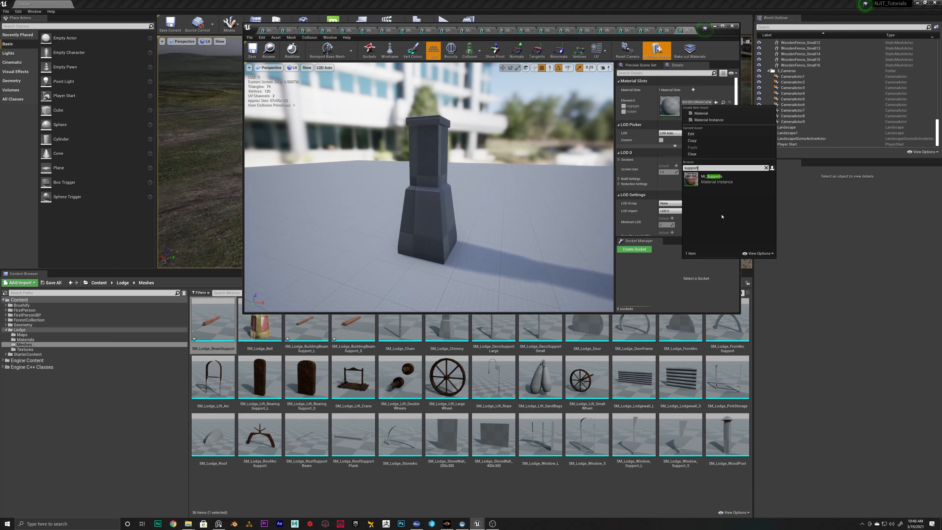
{"action": "left_click", "coordinate": [720, 185]}
{"action": "left_click_drag", "start_coordinate": [393, 181], "coordinate": [375, 189]}
{"action": "key", "text": "w"}
{"action": "right_click_drag", "start_coordinate": [374, 189], "coordinate": [376, 189]}
{"action": "key", "text": "d"}
{"action": "left_click", "coordinate": [686, 31]}
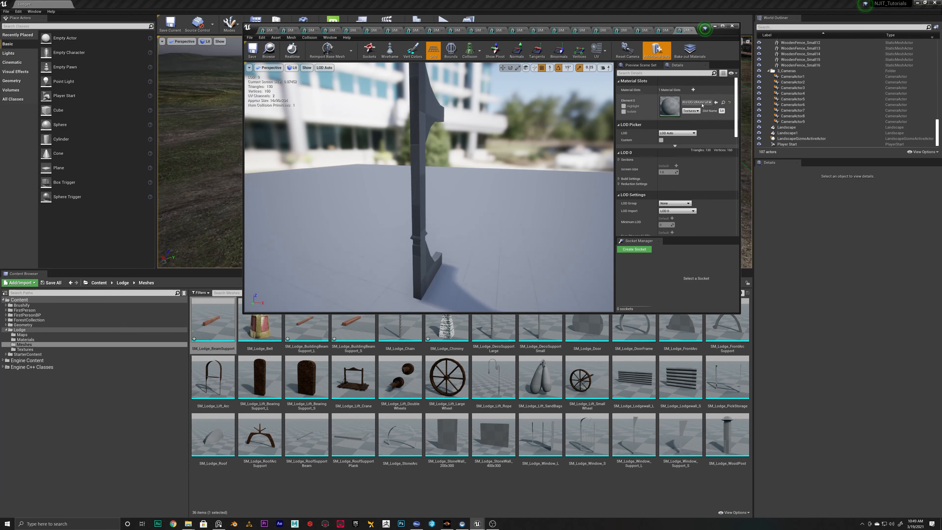
Assign MI_Supports to the large deco support mesh and close its editor
{"action": "left_click", "coordinate": [695, 102]}
{"action": "type", "text": "support"}
{"action": "left_click", "coordinate": [714, 208]}
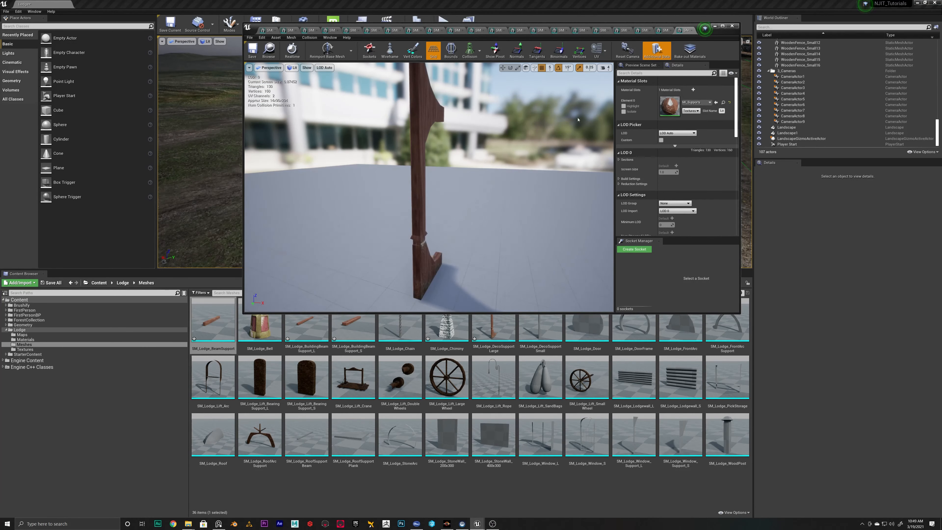
{"action": "left_click", "coordinate": [690, 30]}
Assign MI_Supports to the small deco support mesh and inspect its wood texture from several sides
{"action": "left_click", "coordinate": [684, 104]}
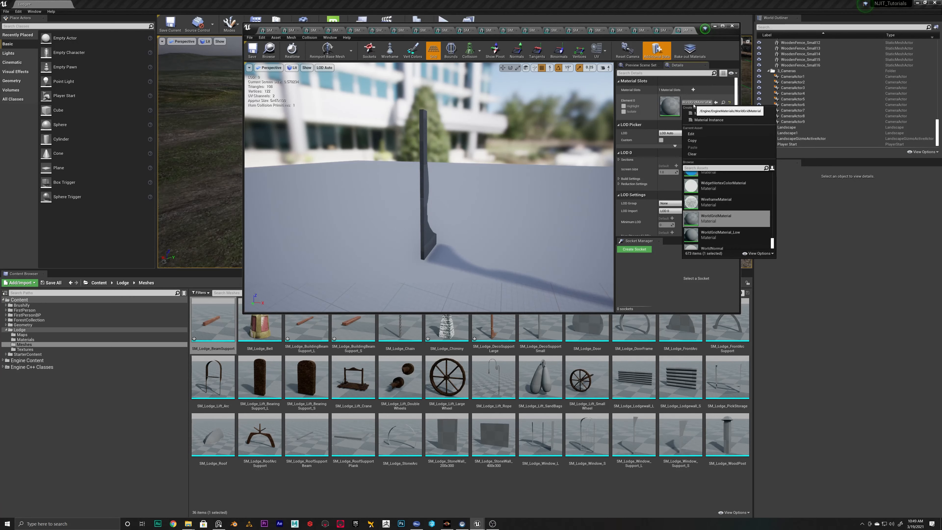
{"action": "type", "text": "support"}
{"action": "left_click_drag", "start_coordinate": [493, 178], "coordinate": [378, 178], "text": "alt"}
{"action": "right_click_drag", "start_coordinate": [378, 178], "coordinate": [427, 174], "text": "alt"}
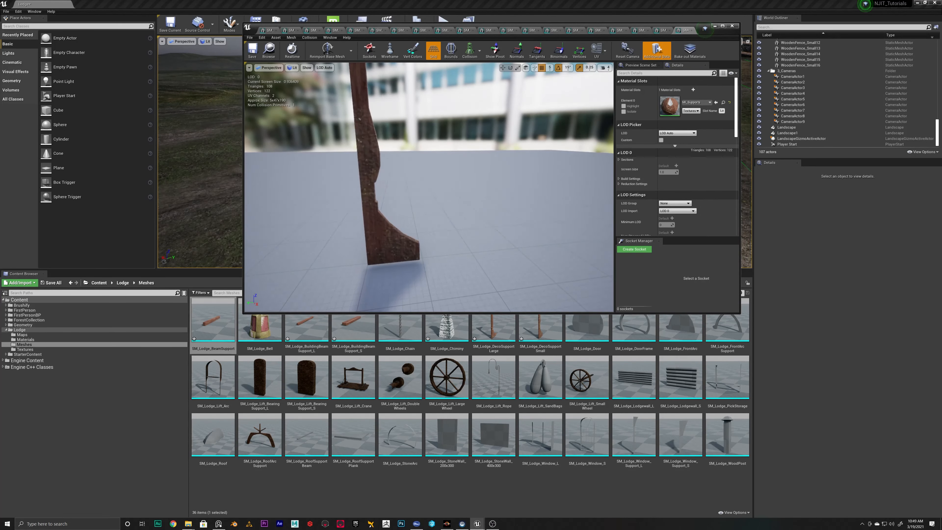
{"action": "left_click_drag", "start_coordinate": [456, 222], "coordinate": [523, 231], "text": "alt"}
{"action": "middle_click_drag", "start_coordinate": [523, 231], "coordinate": [447, 235], "text": "alt"}
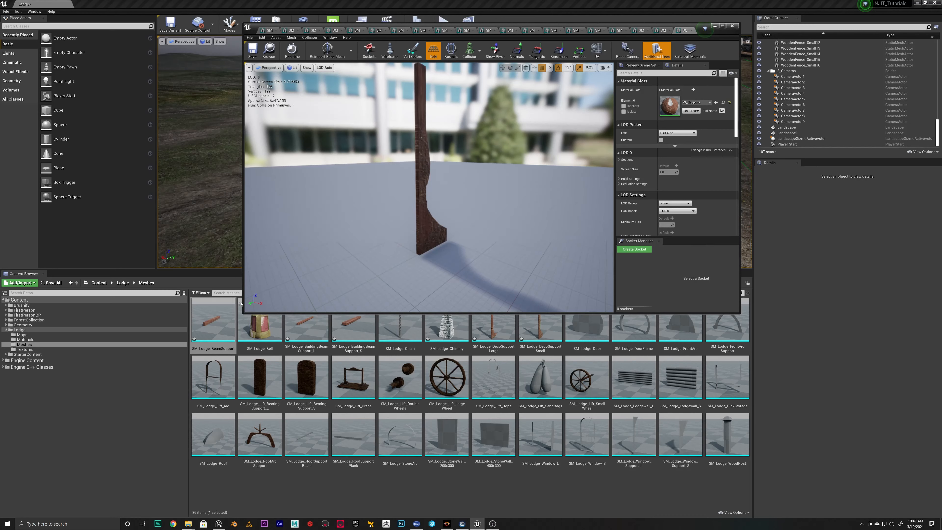
{"action": "left_click_drag", "start_coordinate": [500, 228], "coordinate": [481, 236], "text": "alt"}
{"action": "middle_click_drag", "start_coordinate": [443, 271], "coordinate": [381, 271], "text": "alt"}
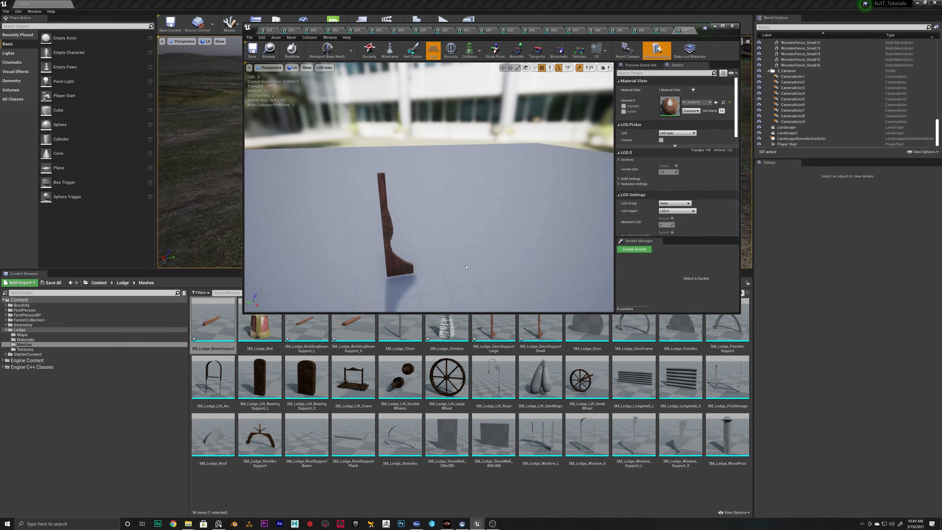
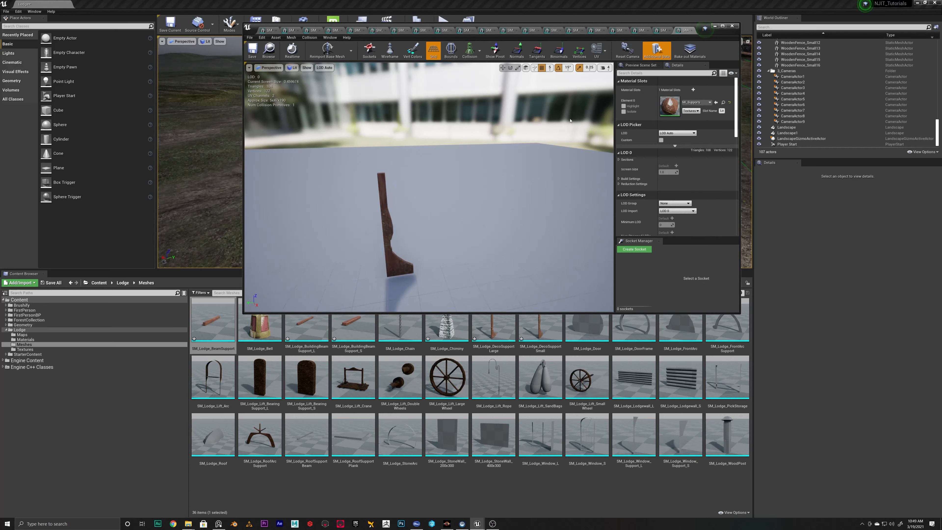
Assign MI_Supports to the door mesh and close its editor
{"action": "left_click", "coordinate": [692, 30]}
{"action": "left_click_drag", "start_coordinate": [462, 162], "coordinate": [386, 175]}
{"action": "key", "text": "a"}
{"action": "right_click_drag", "start_coordinate": [385, 174], "coordinate": [482, 148]}
{"action": "left_click", "coordinate": [696, 102]}
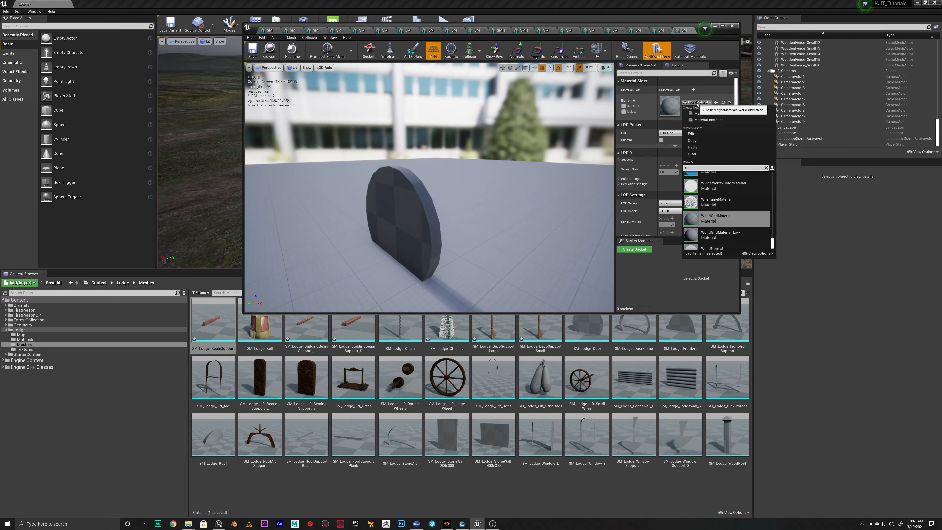
{"action": "type", "text": "support"}
{"action": "left_click", "coordinate": [698, 180]}
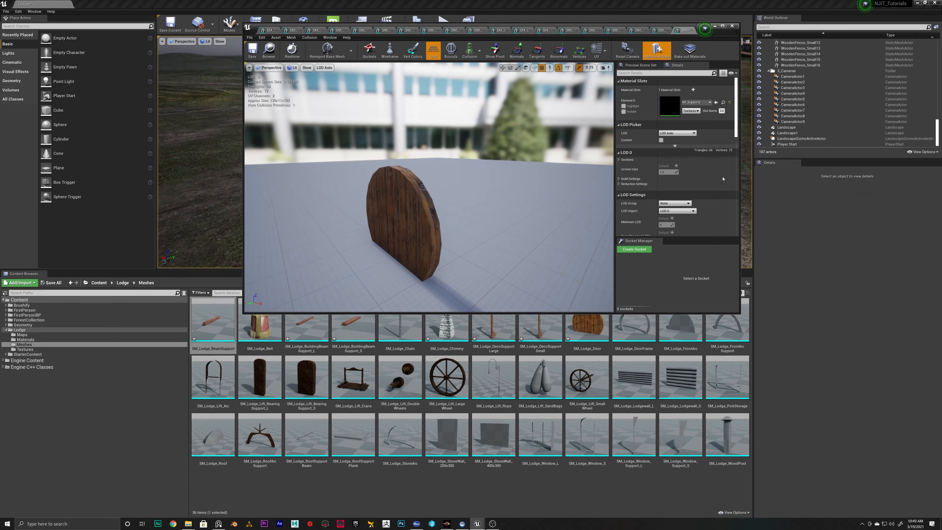
{"action": "left_click", "coordinate": [685, 31]}
Assign MI_Supports to the door frame mesh and inspect it from several sides
{"action": "left_click", "coordinate": [693, 102]}
{"action": "type", "text": "support"}
{"action": "left_click", "coordinate": [699, 179]}
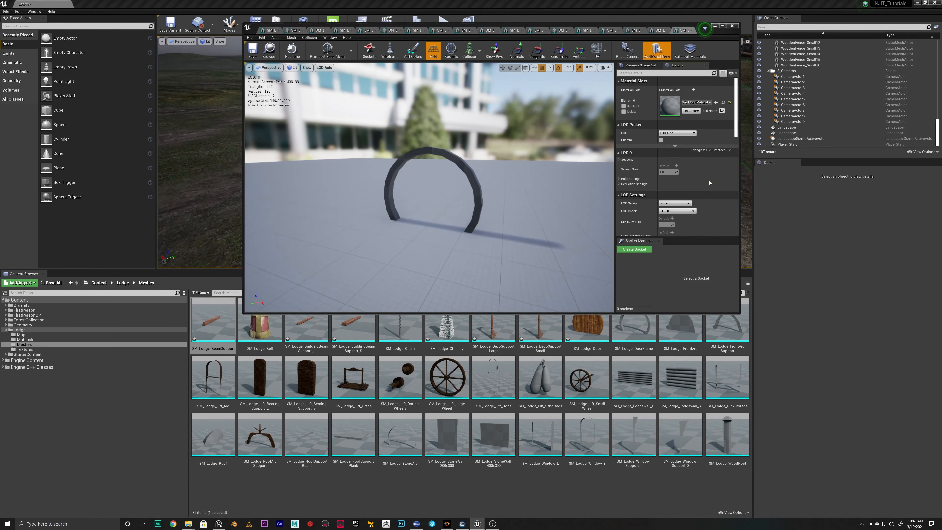
{"action": "key", "text": "w"}
{"action": "right_click_drag", "start_coordinate": [497, 175], "coordinate": [519, 171]}
{"action": "key", "text": "s"}
{"action": "key", "text": "a"}
{"action": "key", "text": "w"}
{"action": "key", "text": "f"}
Try MI_Stonewalls, MI_Stone_01 and MI_Plasterwalls on the door frame mesh
{"action": "left_click", "coordinate": [699, 104]}
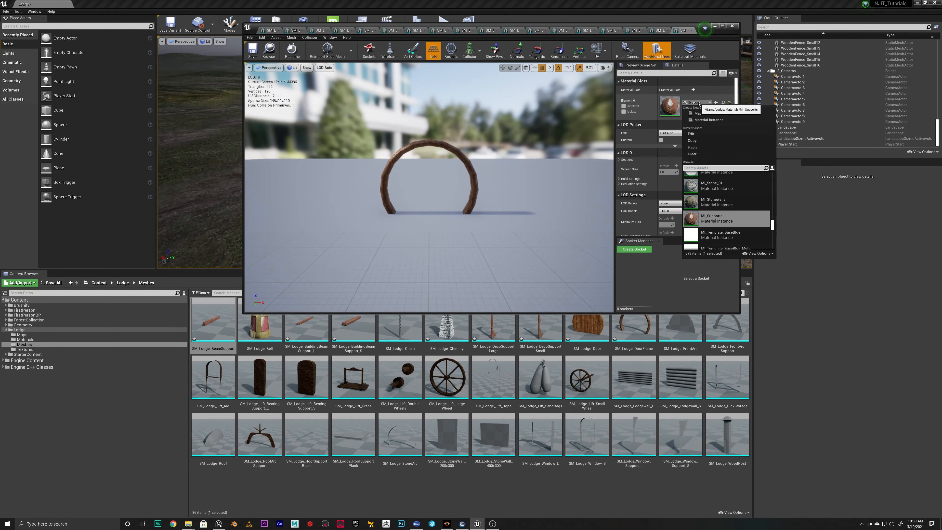
{"action": "left_click", "coordinate": [712, 202]}
{"action": "left_click", "coordinate": [696, 102]}
{"action": "left_click", "coordinate": [715, 204]}
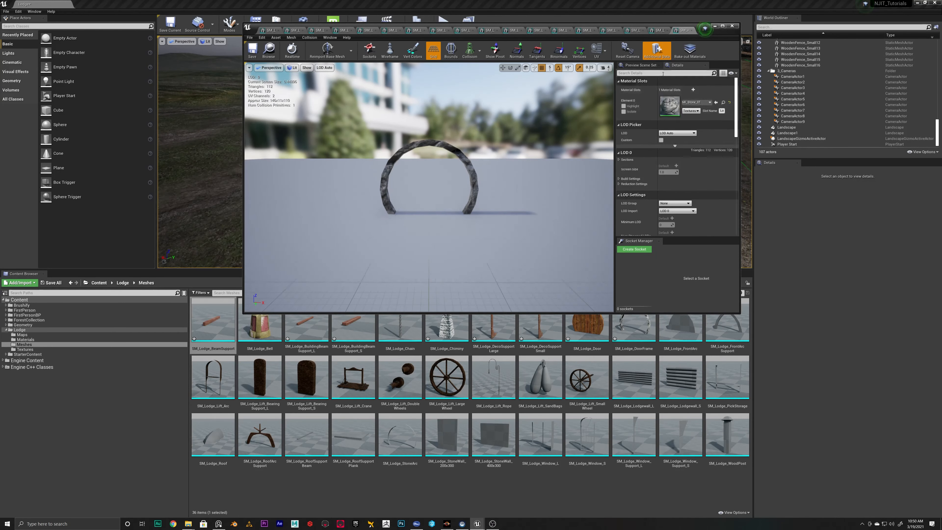
{"action": "left_click", "coordinate": [695, 102]}
{"action": "scroll", "coordinate": [740, 209], "scroll_direction": "down", "scroll_amount": 3}
{"action": "left_click", "coordinate": [25, 340]}
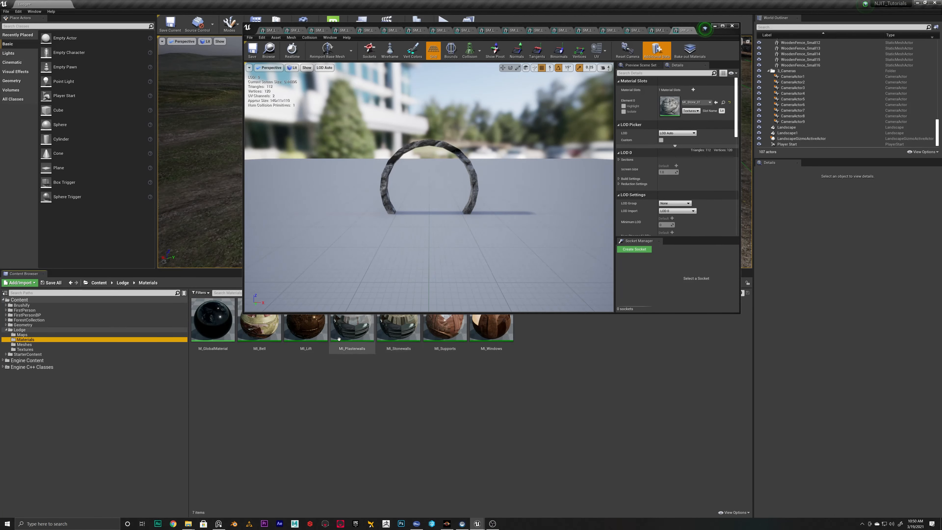
{"action": "left_click", "coordinate": [351, 326]}
{"action": "left_click", "coordinate": [715, 103]}
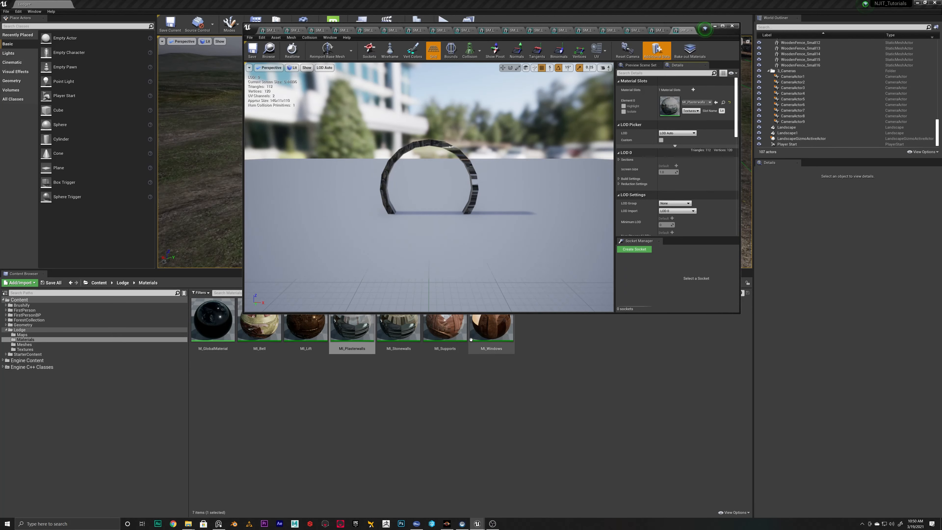
Reassign MI_Supports to the door frame mesh and apply the same material instance to the front arc mesh
{"action": "left_click", "coordinate": [451, 326]}
{"action": "left_click", "coordinate": [716, 102]}
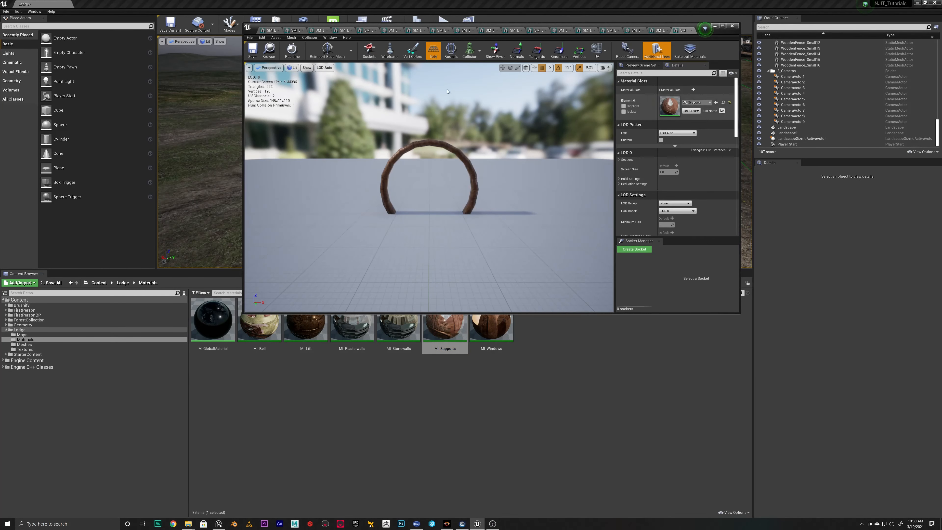
{"action": "left_click", "coordinate": [671, 29]}
{"action": "left_click", "coordinate": [709, 102]}
{"action": "type", "text": "sup"}
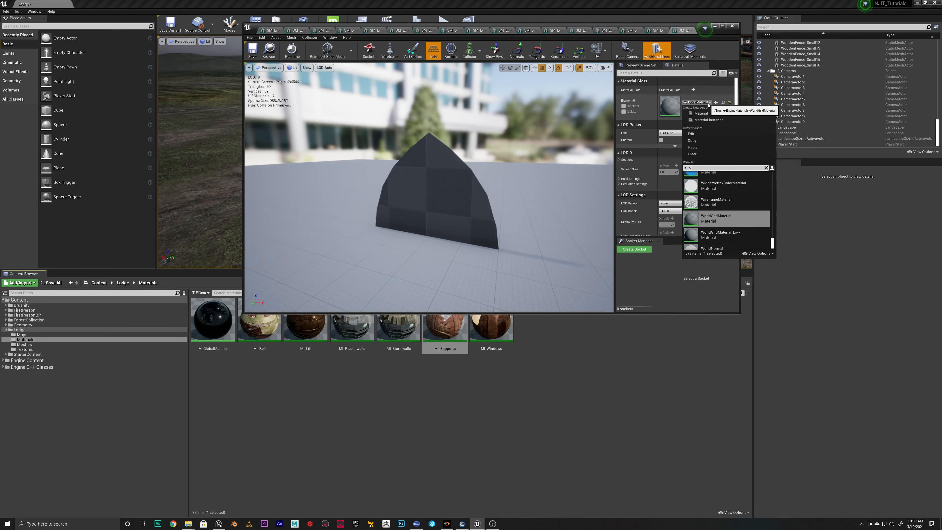
{"action": "type", "text": "port"}
{"action": "left_click", "coordinate": [717, 183]}
{"action": "left_click", "coordinate": [691, 30]}
Assign MI_Supports to the front arc support mesh
{"action": "left_click", "coordinate": [691, 103]}
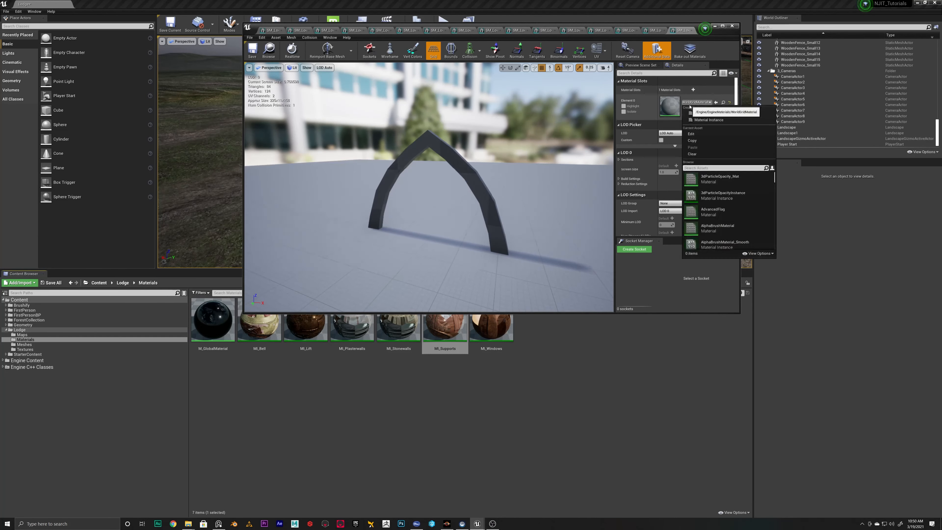
{"action": "left_click", "coordinate": [691, 104]}
{"action": "left_click", "coordinate": [716, 102]}
Assign MI_Lift to the SM_Lodge_Lift_SandBags mesh and inspect the bags' surface up close
{"action": "left_click", "coordinate": [654, 30]}
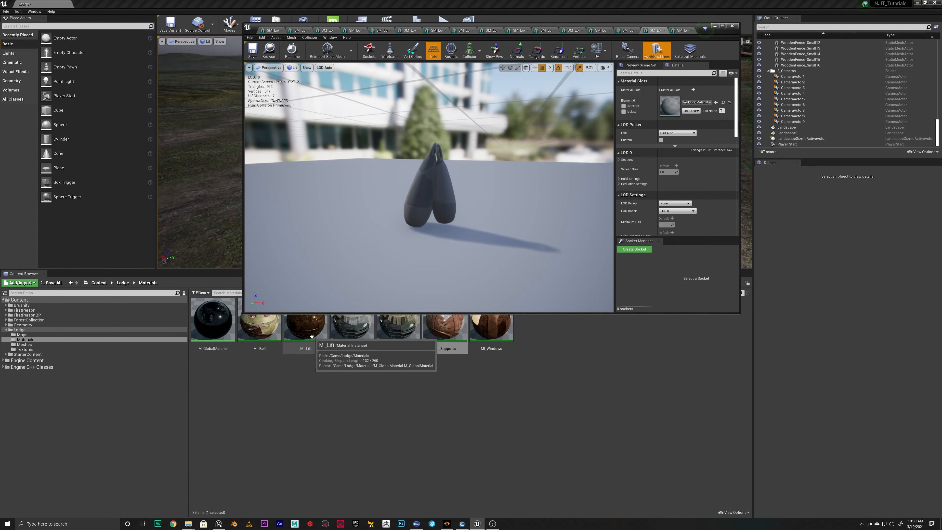
{"action": "left_click", "coordinate": [306, 328]}
{"action": "left_click", "coordinate": [716, 104]}
{"action": "left_click_drag", "start_coordinate": [482, 185], "coordinate": [548, 185]}
{"action": "scroll", "coordinate": [482, 185], "scroll_direction": "up", "scroll_amount": 5}
{"action": "mouse_move", "coordinate": [408, 208]}
{"action": "left_mouse_down"}
{"action": "mouse_move", "coordinate": [404, 149]}
{"action": "mouse_move", "coordinate": [412, 207]}
{"action": "mouse_move", "coordinate": [430, 148]}
{"action": "mouse_move", "coordinate": [415, 208]}
{"action": "left_mouse_up"}
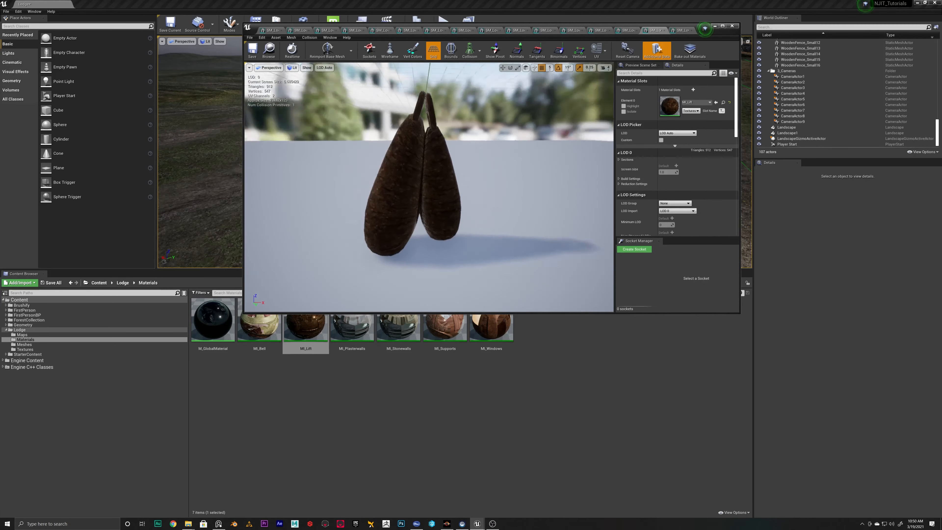
Examine the base color and normal textures used by MI_Lift, and close their editors
{"action": "double_click", "coordinate": [305, 328]}
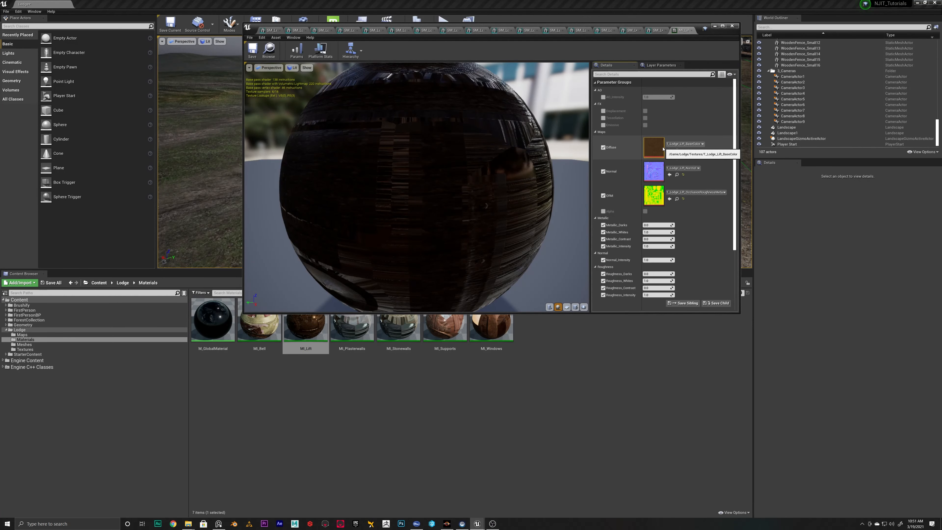
{"action": "double_click", "coordinate": [654, 149]}
{"action": "scroll", "coordinate": [371, 211], "scroll_direction": "down", "scroll_amount": 5}
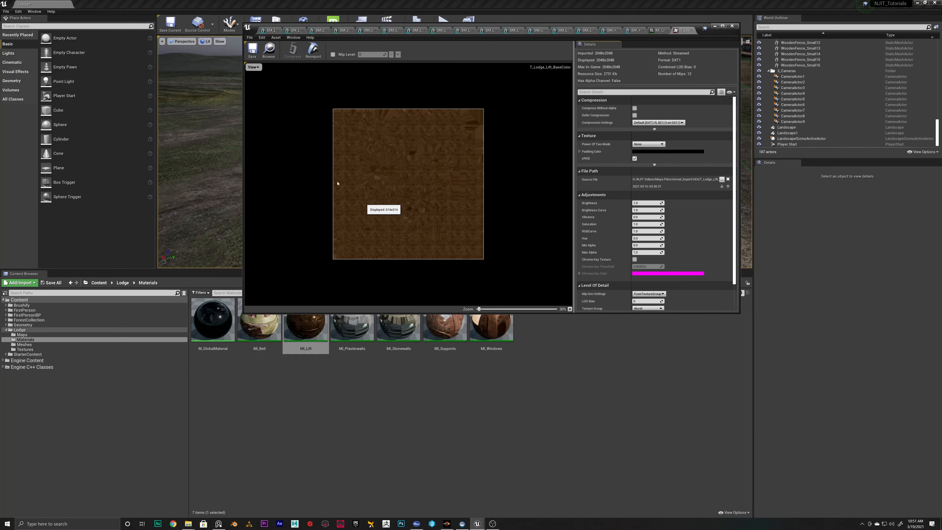
{"action": "left_click", "coordinate": [692, 30]}
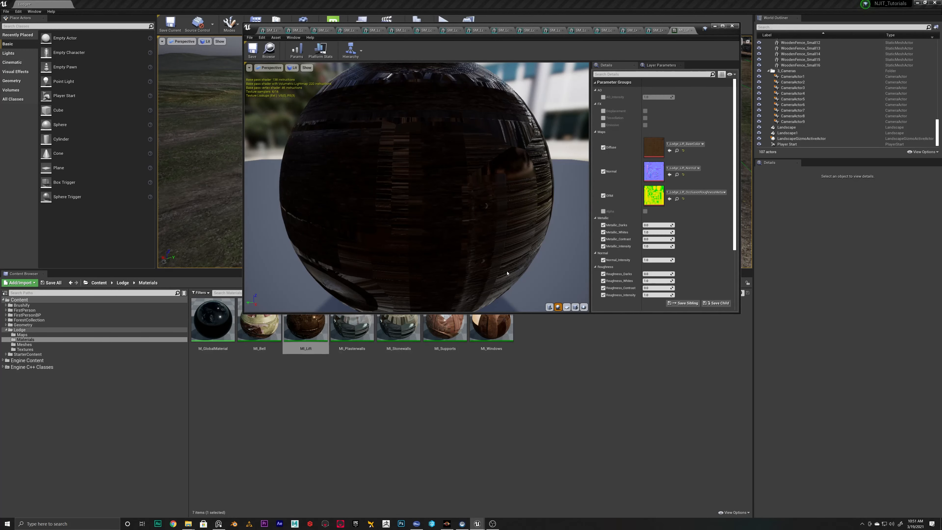
{"action": "left_click", "coordinate": [276, 346]}
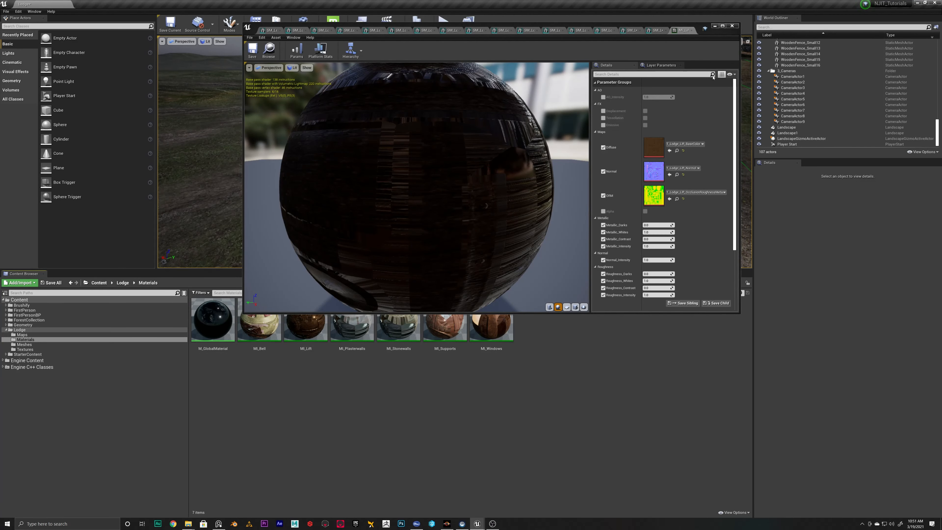
{"action": "double_click", "coordinate": [653, 171]}
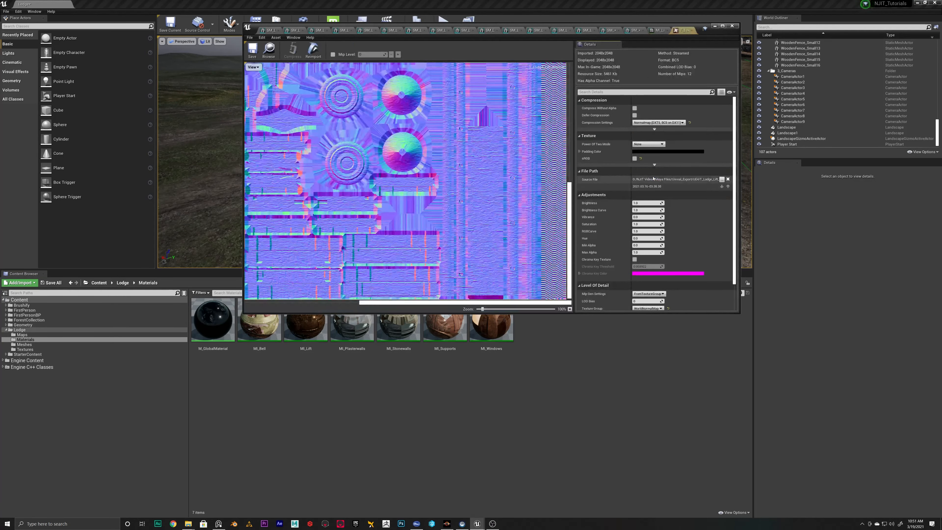
{"action": "scroll", "coordinate": [466, 190], "scroll_direction": "down", "scroll_amount": 2}
{"action": "left_click", "coordinate": [691, 30]}
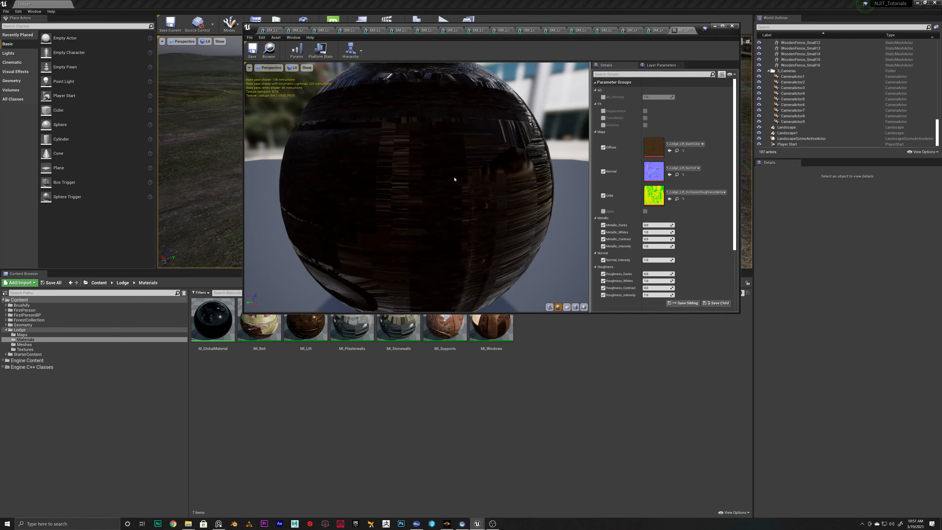
{"action": "left_click", "coordinate": [691, 30]}
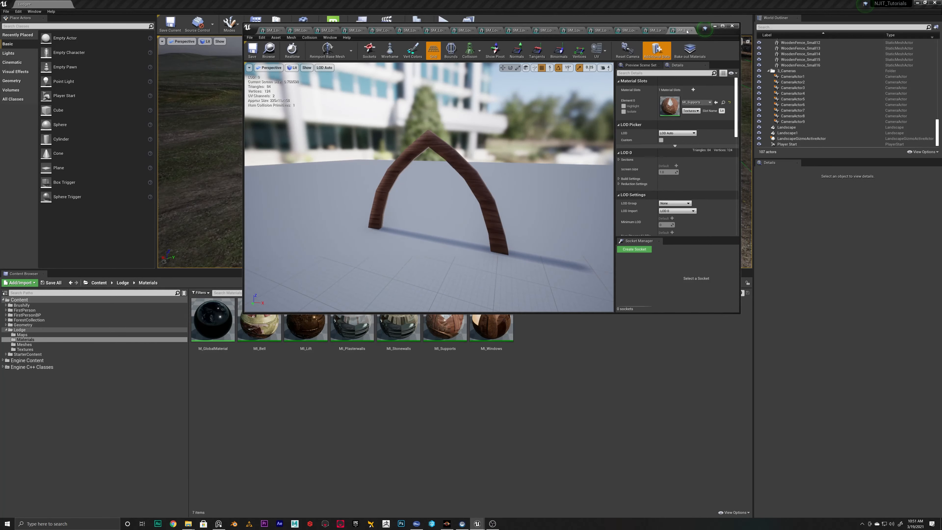
Close the front arc support and sandbag editors, and assign MI_Stonewalls to both log wall meshes
{"action": "left_click", "coordinate": [691, 30]}
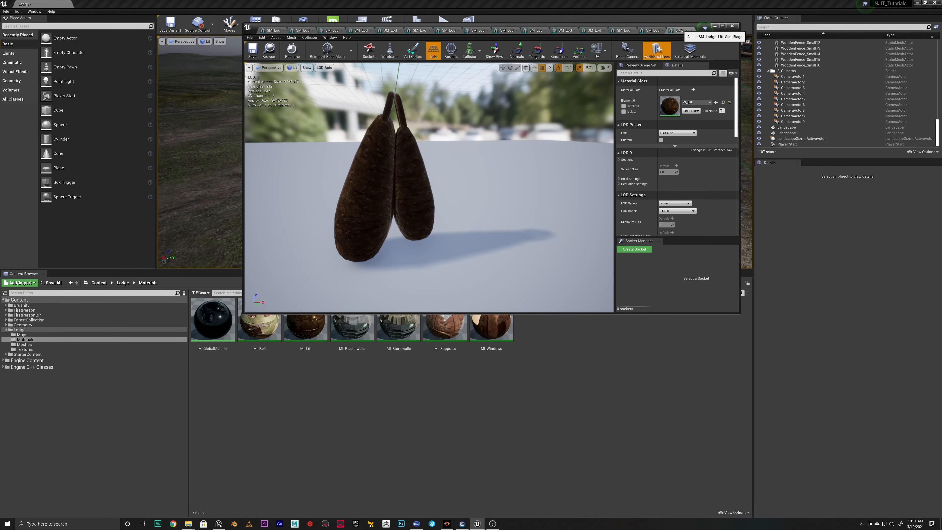
{"action": "left_click", "coordinate": [692, 30]}
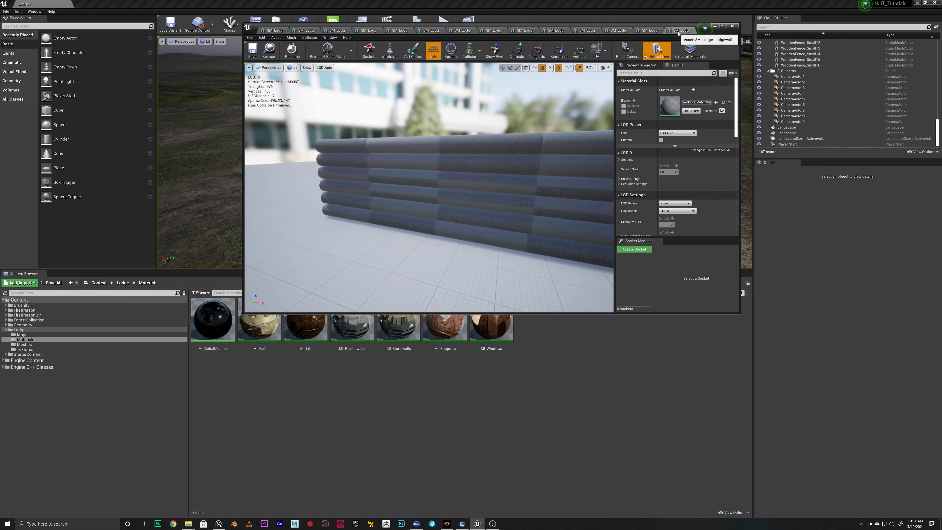
{"action": "left_click", "coordinate": [692, 103]}
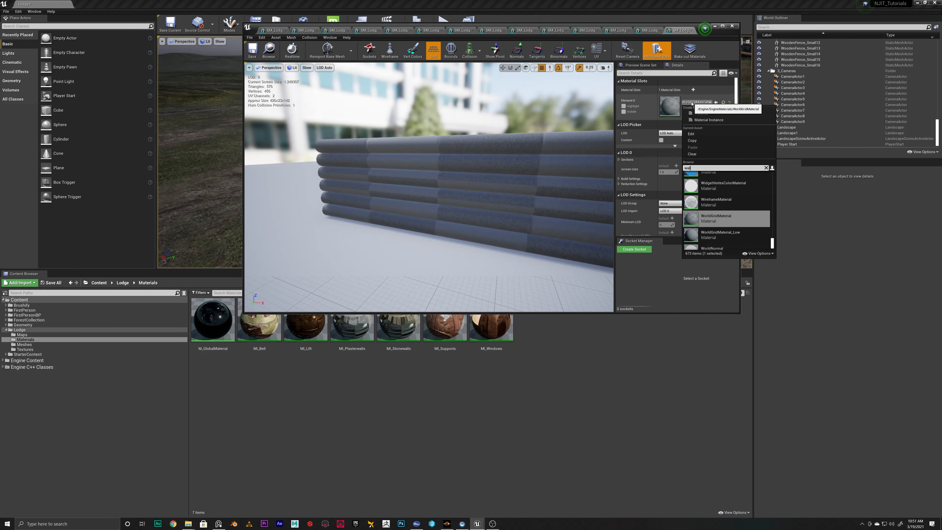
{"action": "left_click", "coordinate": [399, 329]}
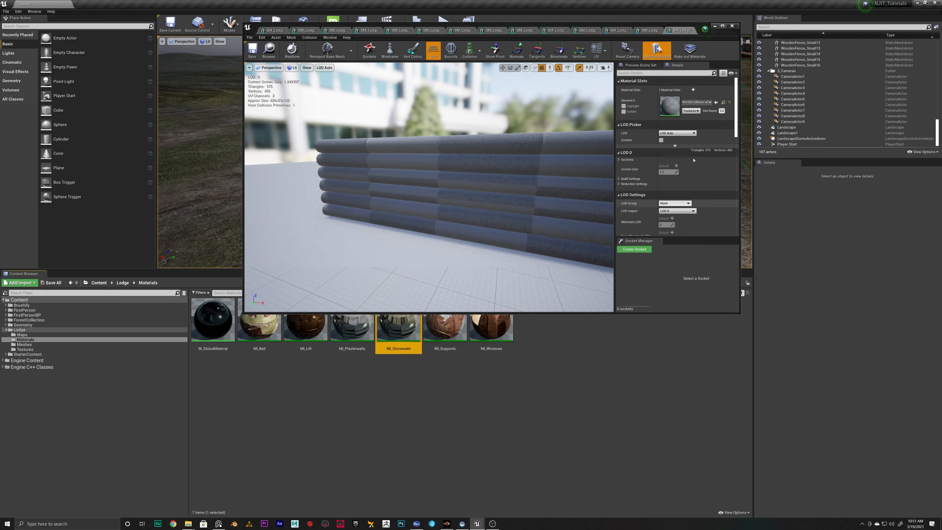
{"action": "left_click", "coordinate": [716, 102]}
{"action": "left_click", "coordinate": [650, 30]}
{"action": "left_click", "coordinate": [679, 30]}
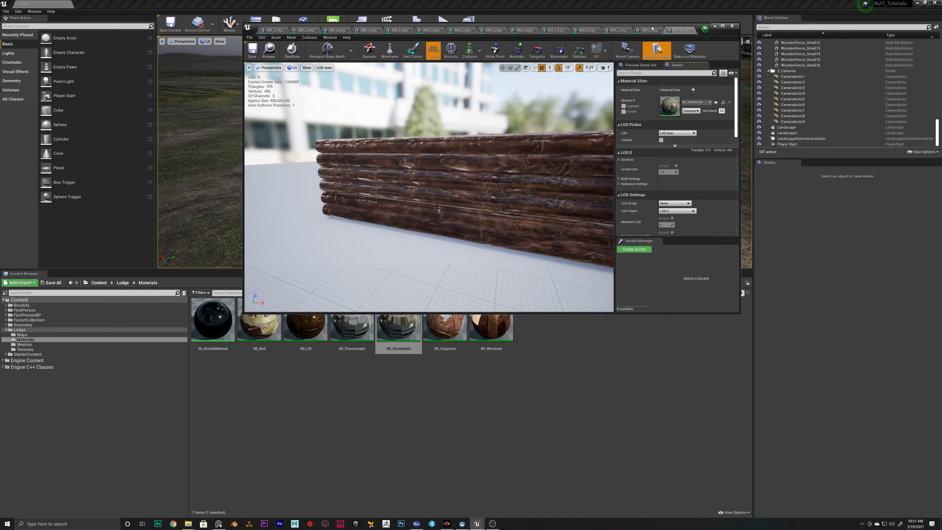
{"action": "left_click", "coordinate": [649, 29]}
{"action": "left_click", "coordinate": [716, 102]}
Assign MI_Windows to the pick storage mesh and check its planks from the front
{"action": "left_click", "coordinate": [618, 30]}
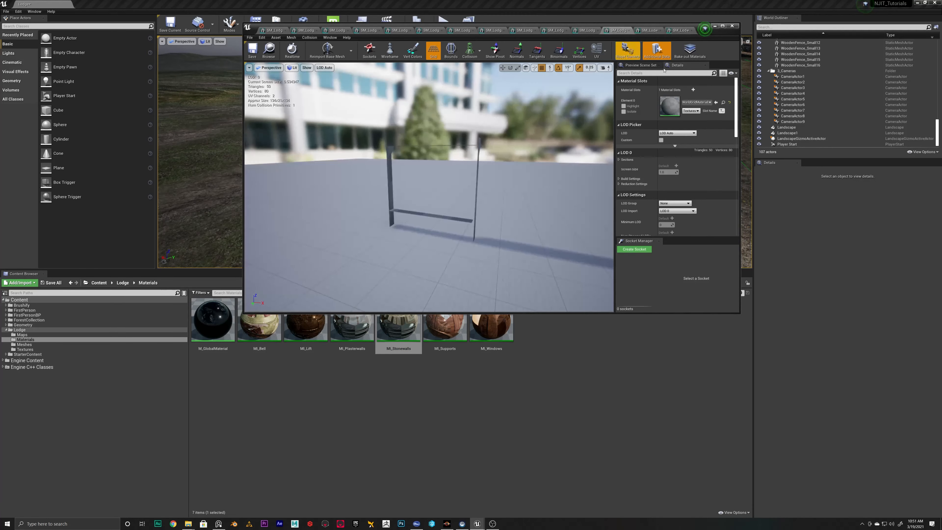
{"action": "right_click_drag", "start_coordinate": [445, 182], "coordinate": [334, 191]}
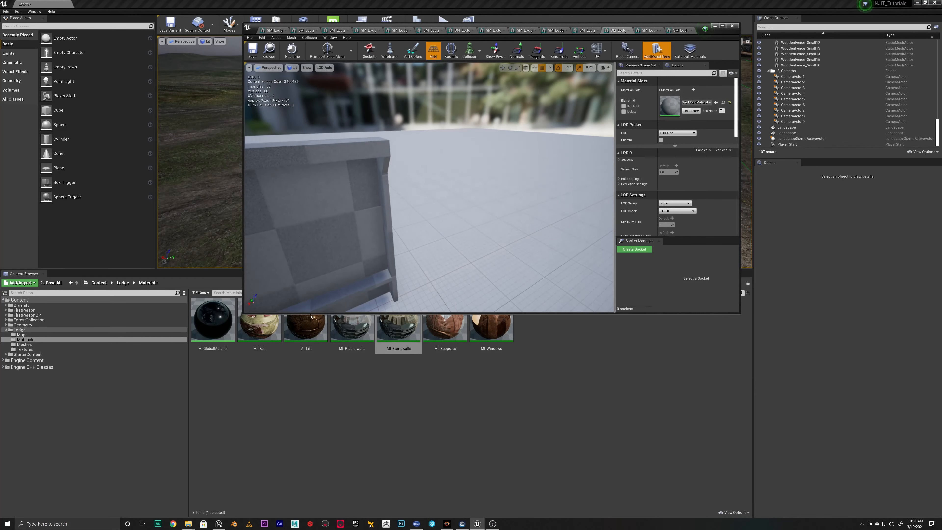
{"action": "left_click", "coordinate": [495, 342]}
{"action": "left_click", "coordinate": [715, 102]}
{"action": "left_click", "coordinate": [627, 50]}
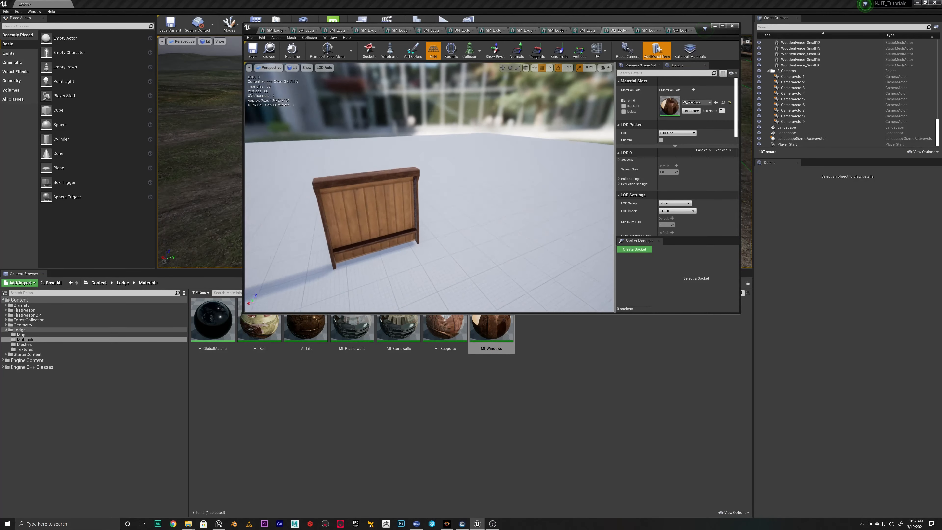
Assign MI_Stonewalls from the Lodge Materials folder to the roof mesh
{"action": "left_click", "coordinate": [581, 30]}
{"action": "left_click", "coordinate": [352, 326]}
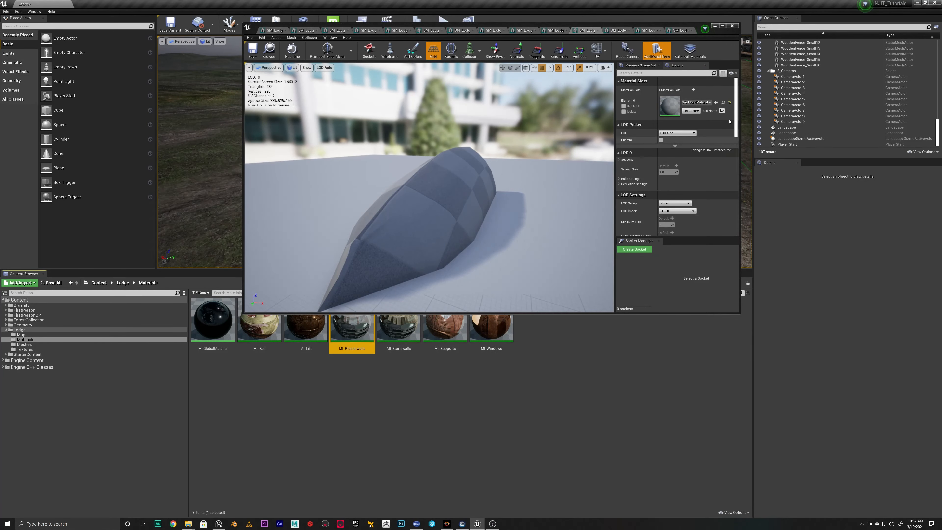
{"action": "left_click", "coordinate": [723, 103]}
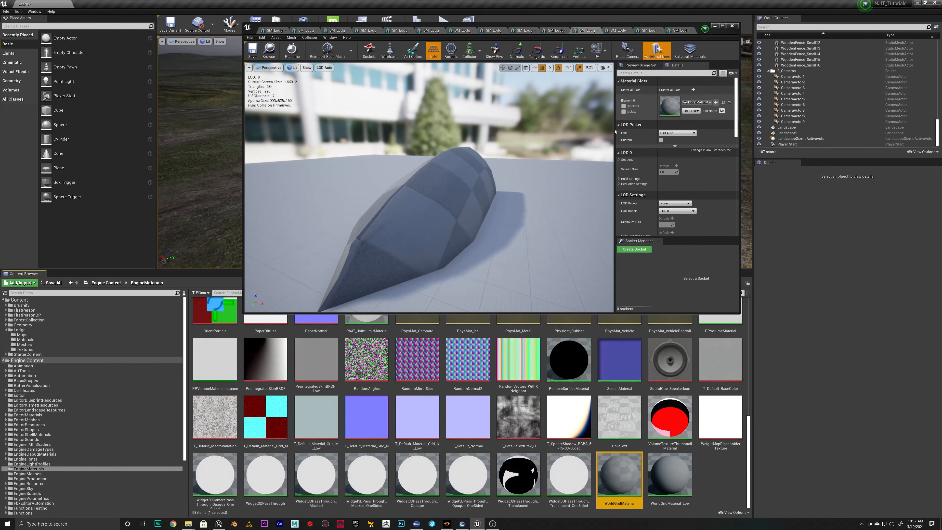
{"action": "left_click", "coordinate": [26, 344]}
{"action": "left_click", "coordinate": [25, 340]}
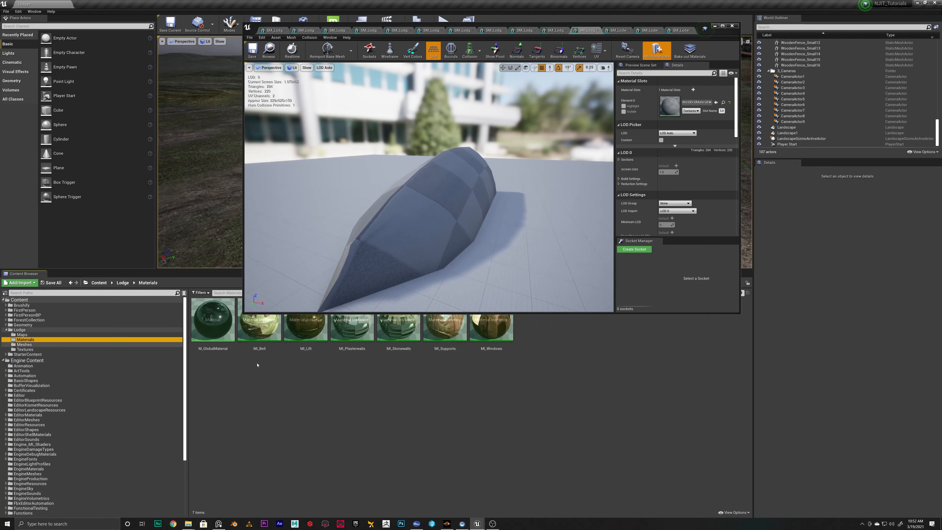
{"action": "left_click", "coordinate": [396, 331]}
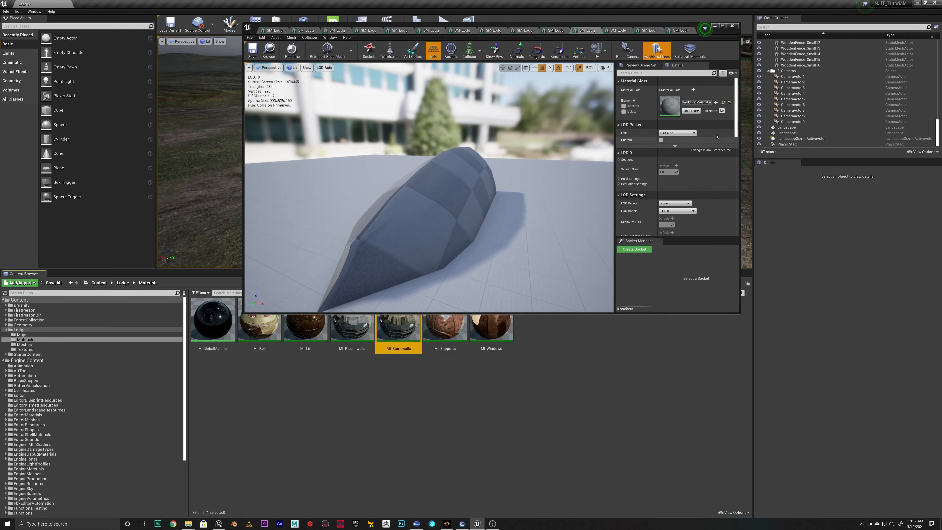
{"action": "left_click", "coordinate": [716, 102]}
{"action": "left_click", "coordinate": [3, 360]}
{"action": "right_click_drag", "start_coordinate": [445, 208], "coordinate": [378, 213]}
Assign MI_Supports to the roof support beam and roof support plank meshes
{"action": "left_click", "coordinate": [555, 31]}
{"action": "right_click_drag", "start_coordinate": [490, 178], "coordinate": [474, 189]}
{"action": "left_click", "coordinate": [454, 329]}
{"action": "left_click", "coordinate": [716, 102]}
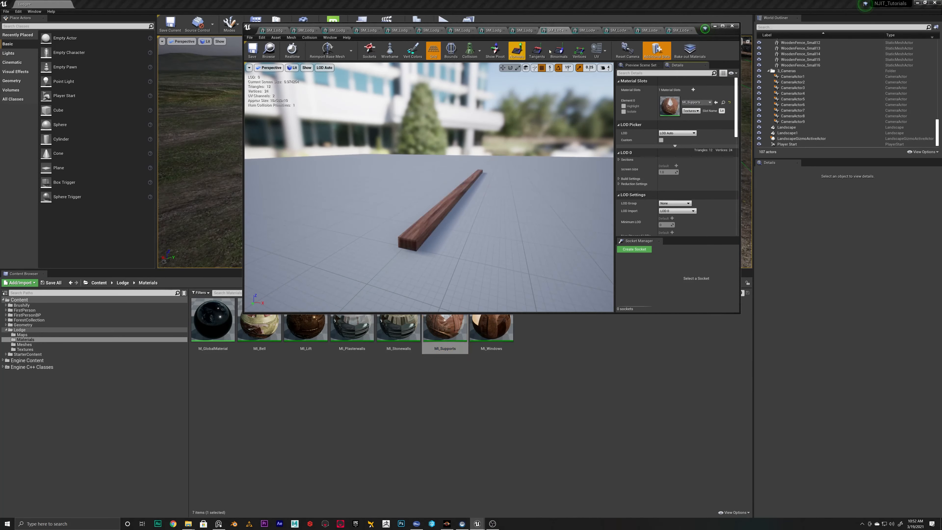
{"action": "left_click", "coordinate": [524, 30]}
{"action": "left_click", "coordinate": [716, 103]}
Assign MI_Supports to the stone arc mesh and inspect it from several angles
{"action": "left_click", "coordinate": [493, 30]}
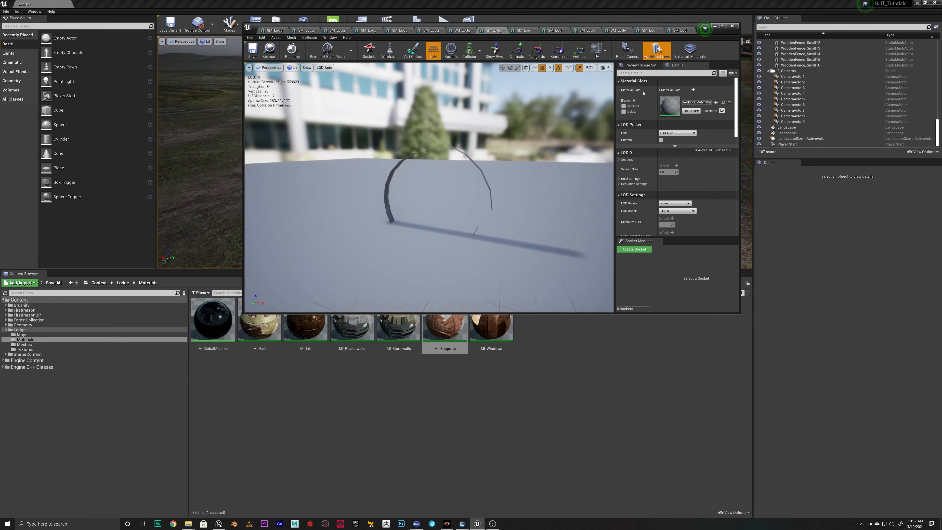
{"action": "right_click_drag", "start_coordinate": [464, 186], "coordinate": [444, 189]}
{"action": "left_click", "coordinate": [716, 103]}
{"action": "right_click_drag", "start_coordinate": [363, 85], "coordinate": [394, 87]}
{"action": "right_click_drag", "start_coordinate": [541, 92], "coordinate": [465, 91]}
Try MI_Supports on SM_Lodge_StoneWall_200x300, and replace it with MI_Stonewalls
{"action": "left_click", "coordinate": [462, 31]}
{"action": "left_click", "coordinate": [716, 102]}
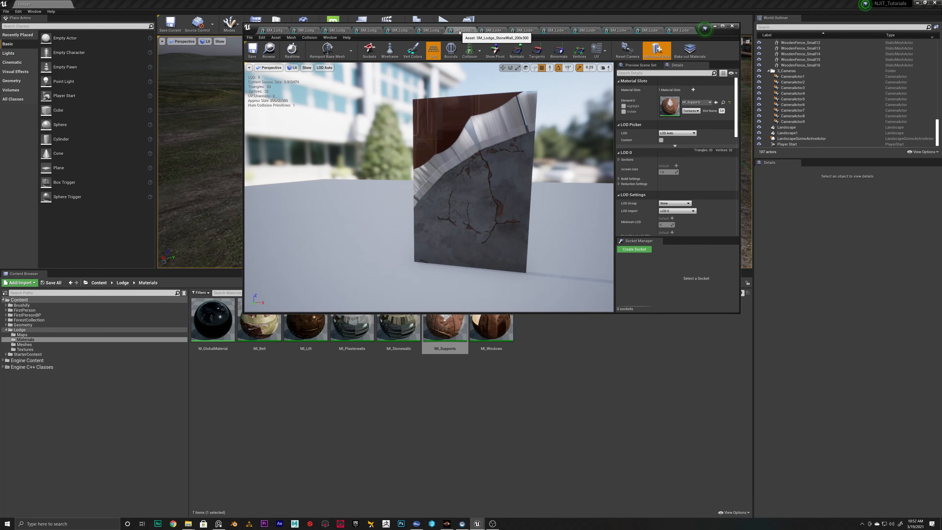
{"action": "left_click_drag", "start_coordinate": [410, 335], "coordinate": [427, 151]}
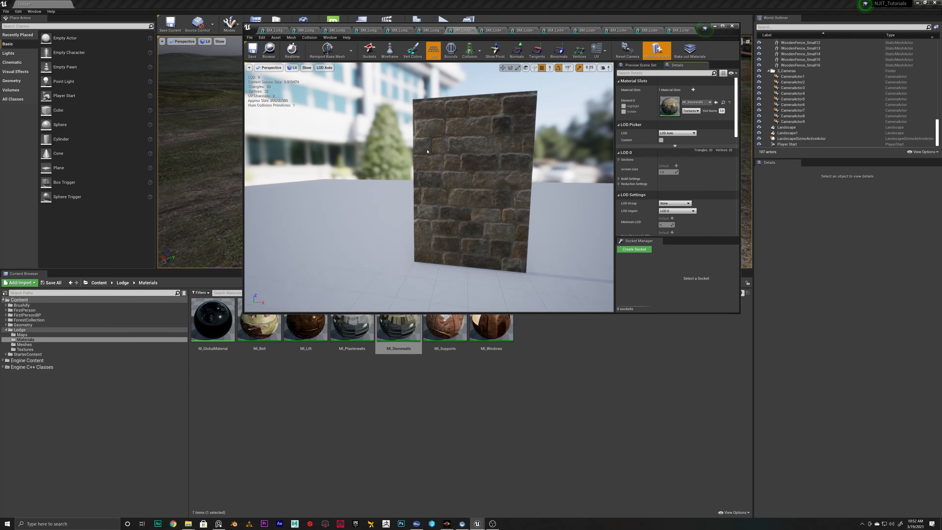
Assign MI_Stonewalls to the SM_Lodge_StoneWall_400x300 mesh
{"action": "left_click", "coordinate": [433, 30]}
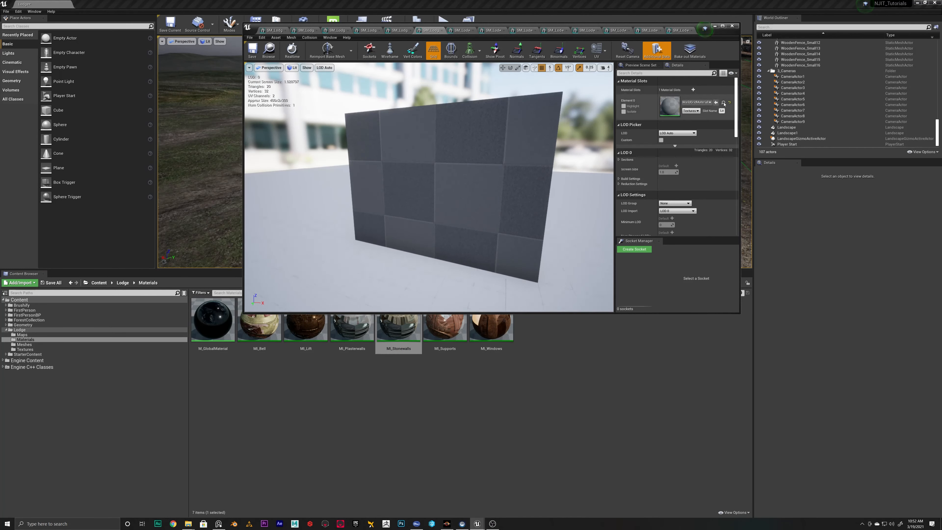
{"action": "left_click", "coordinate": [715, 102]}
Assign MI_Windows to the SM_Lodge_Window_L and SM_Lodge_Window_S meshes
{"action": "left_click", "coordinate": [400, 30]}
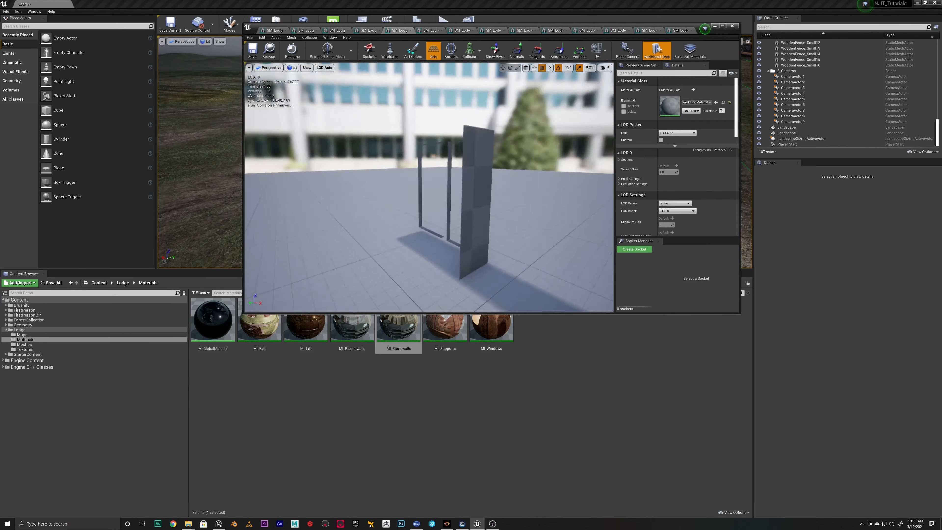
{"action": "left_click_drag", "start_coordinate": [445, 186], "coordinate": [334, 184], "text": "alt"}
{"action": "left_click", "coordinate": [506, 335]}
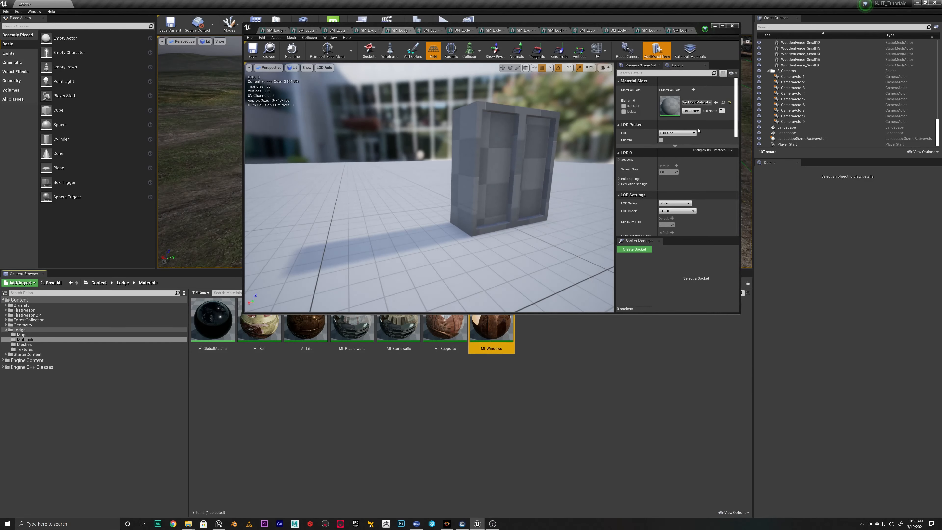
{"action": "left_click", "coordinate": [716, 102]}
{"action": "left_click", "coordinate": [369, 31]}
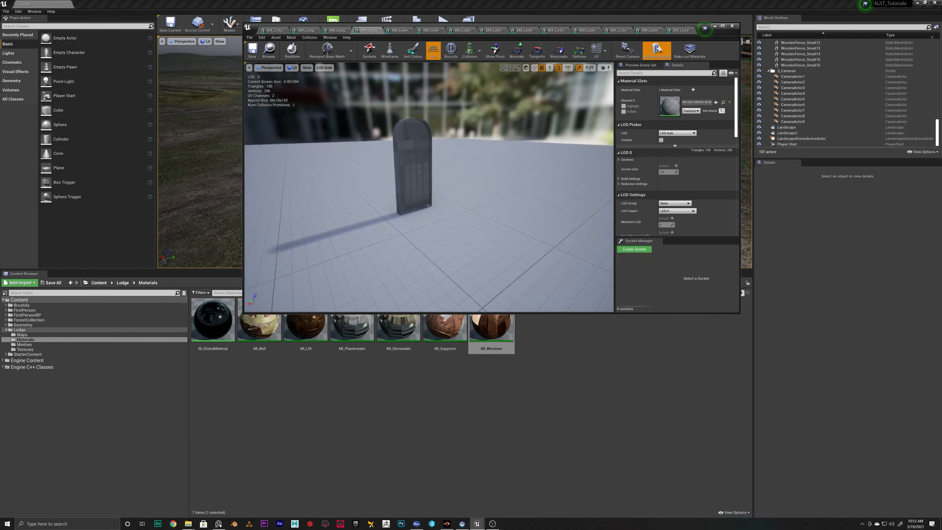
{"action": "right_click_drag", "start_coordinate": [445, 167], "coordinate": [486, 145]}
{"action": "left_click", "coordinate": [715, 102]}
Assign MI_Windows to the large and small window support meshes
{"action": "left_click", "coordinate": [337, 31]}
{"action": "left_click", "coordinate": [716, 102]}
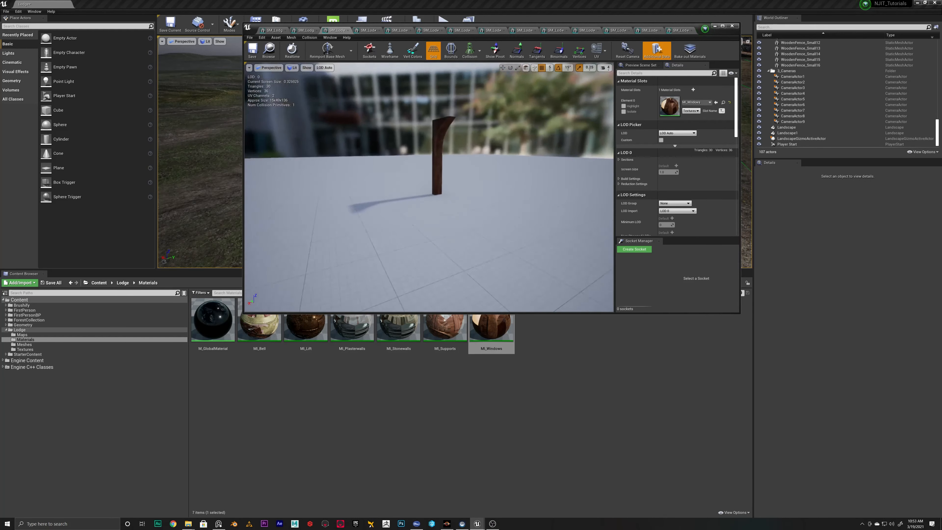
{"action": "right_click_drag", "start_coordinate": [340, 138], "coordinate": [336, 138]}
{"action": "left_click", "coordinate": [310, 30]}
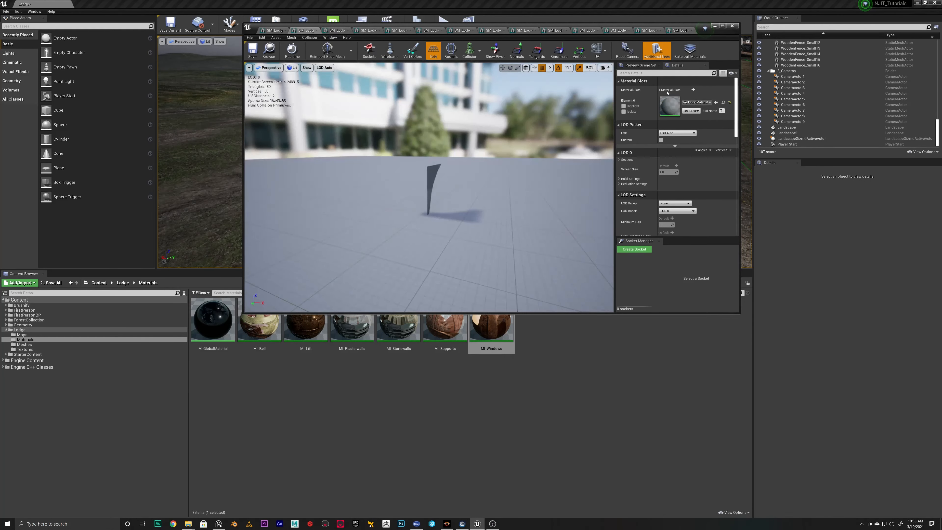
{"action": "left_click", "coordinate": [716, 102]}
{"action": "right_click_drag", "start_coordinate": [469, 132], "coordinate": [326, 137]}
Assign MI_Supports to the SM_Lodge_WoodPost mesh
{"action": "left_click", "coordinate": [272, 30]}
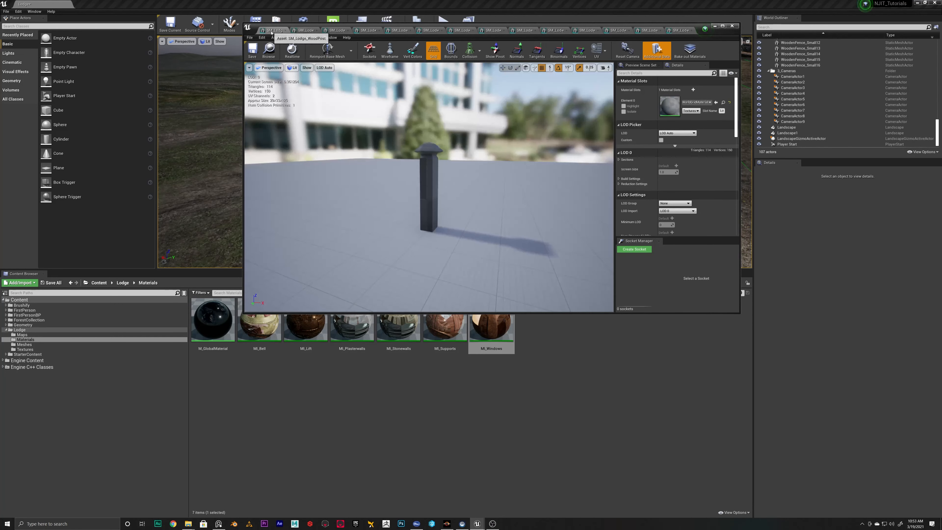
{"action": "left_click", "coordinate": [445, 329]}
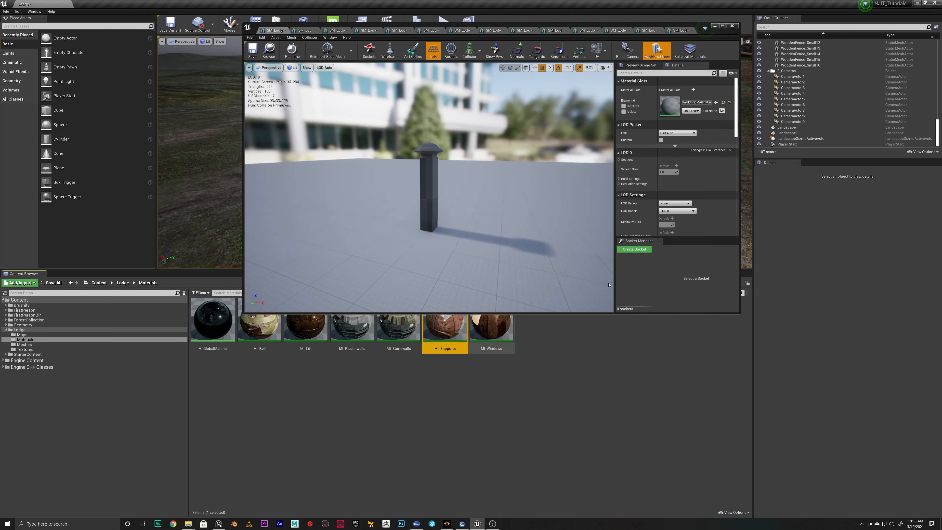
{"action": "left_click", "coordinate": [717, 104]}
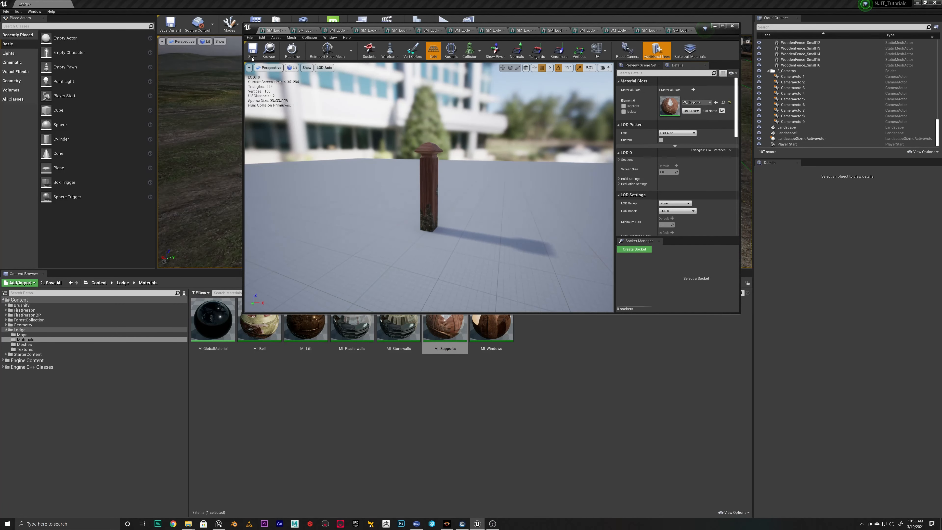
Close the mesh editor window and save all the modified content
{"action": "left_click", "coordinate": [735, 26]}
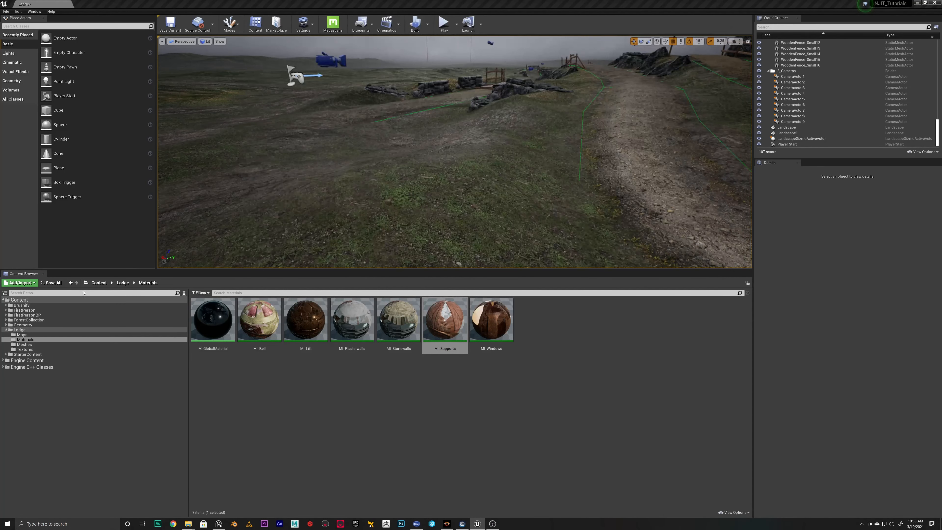
{"action": "left_click", "coordinate": [51, 283]}
{"action": "left_click", "coordinate": [524, 318]}
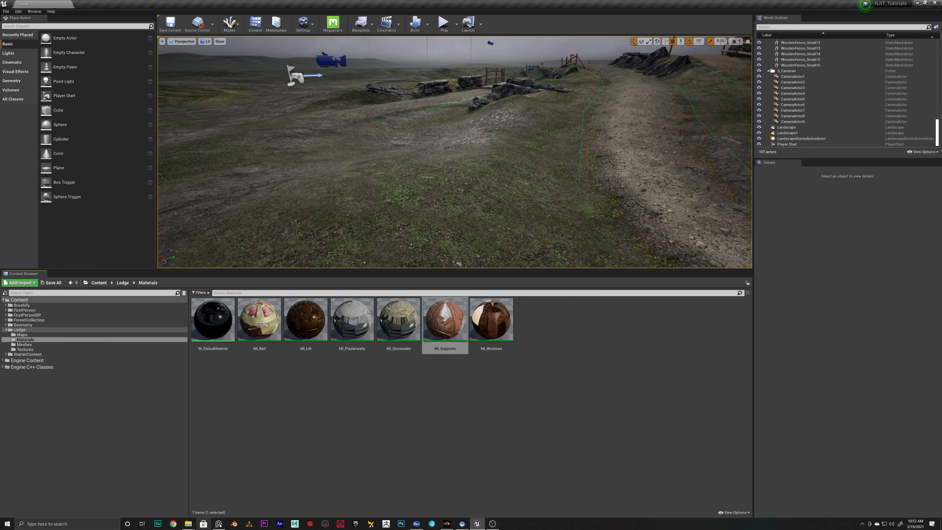
Switch to Substance Painter, add a black mask to the Wood Rough layer of T_Lodge_Lift, and fill the crane mesh into it
{"action": "left_click", "coordinate": [310, 523]}
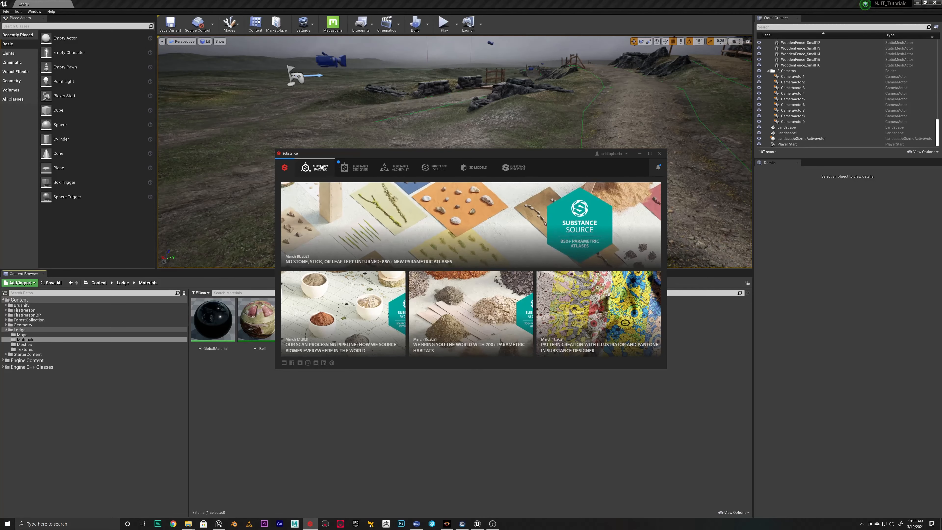
{"action": "left_click", "coordinate": [321, 167]}
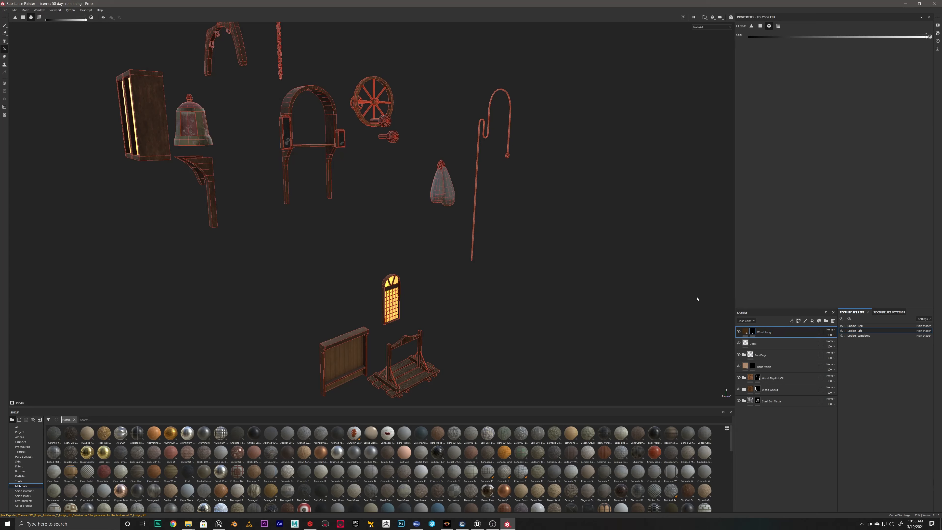
{"action": "left_click", "coordinate": [737, 332]}
{"action": "right_click", "coordinate": [753, 334]}
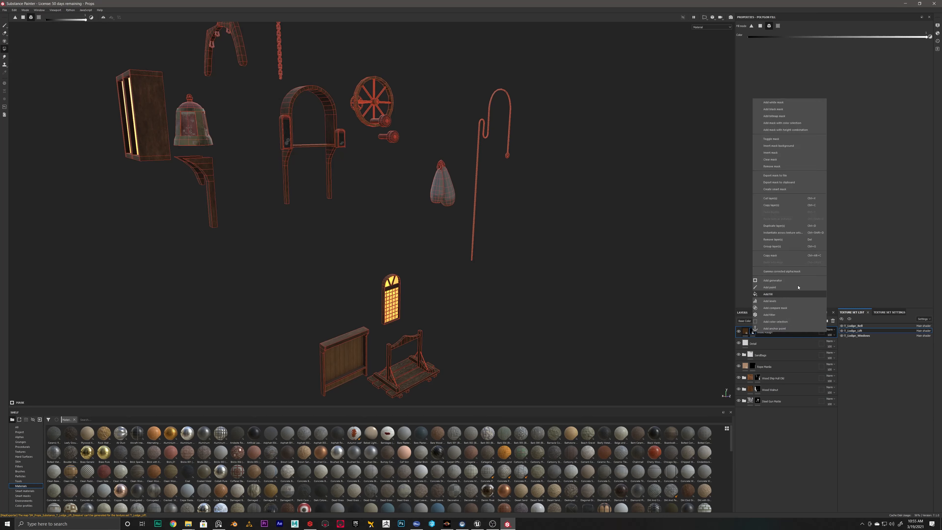
{"action": "left_click", "coordinate": [776, 109]}
{"action": "left_click_drag", "start_coordinate": [590, 271], "coordinate": [510, 279], "text": "alt"}
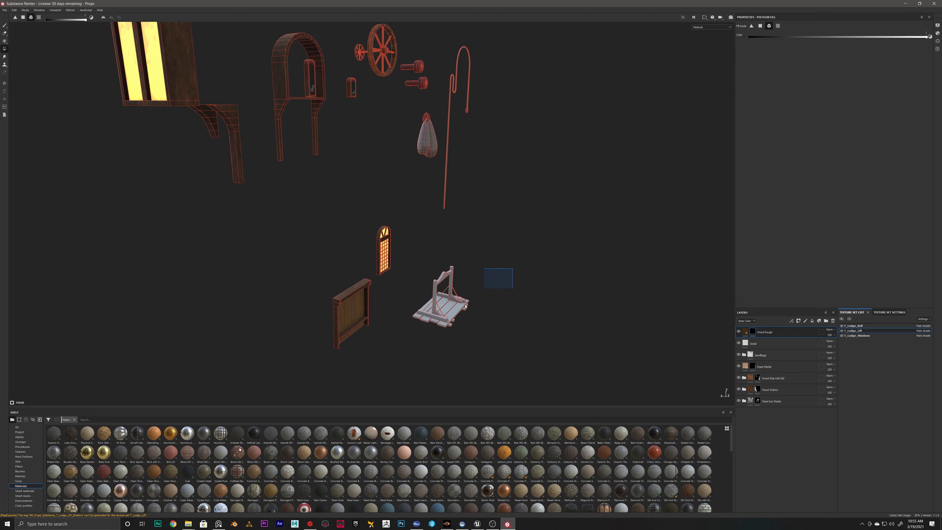
{"action": "left_click_drag", "start_coordinate": [465, 306], "coordinate": [408, 363]}
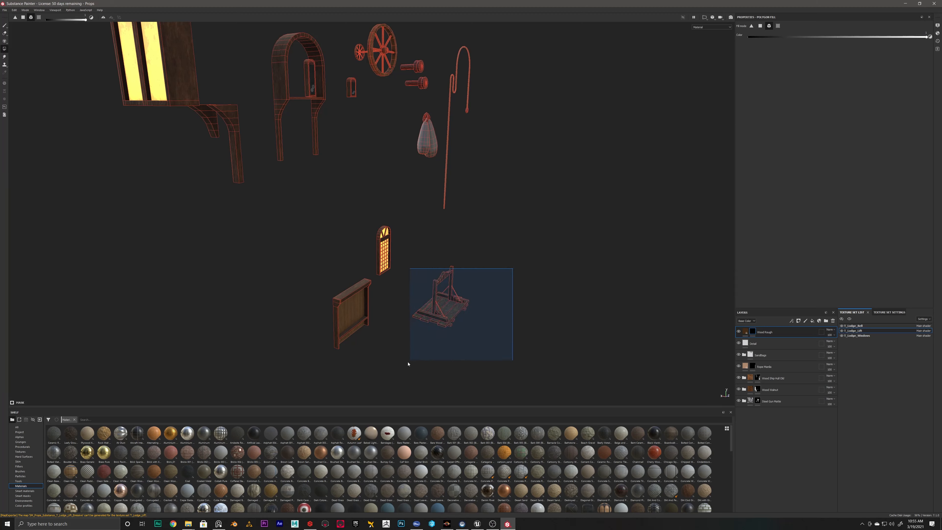
Export only the T_Lodge_Lift texture set using the Unreal Engine 4 (Packed) output template
{"action": "left_click", "coordinate": [5, 11]}
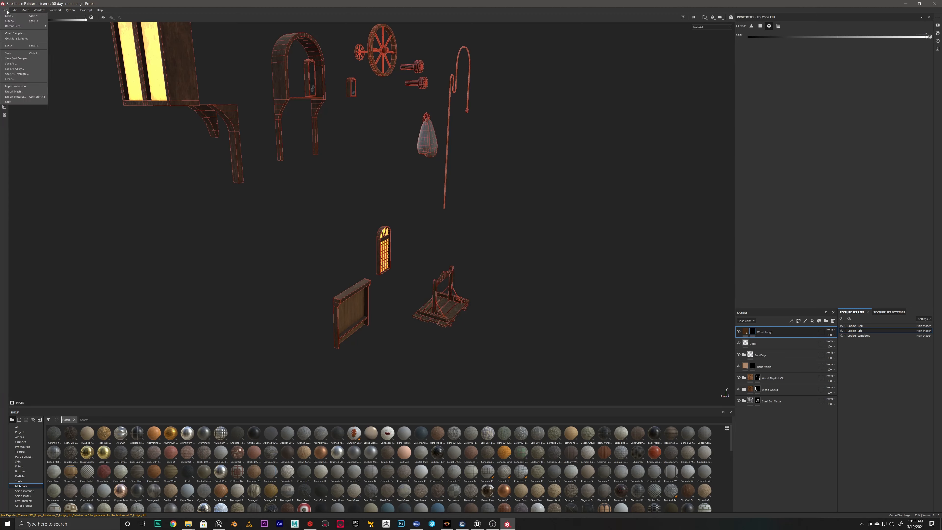
{"action": "left_click", "coordinate": [17, 98]}
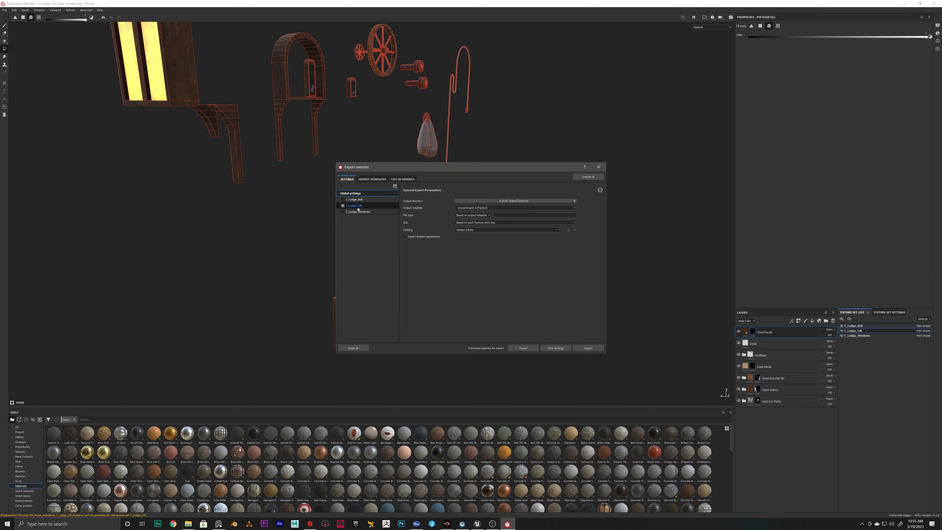
{"action": "left_click", "coordinate": [361, 205]}
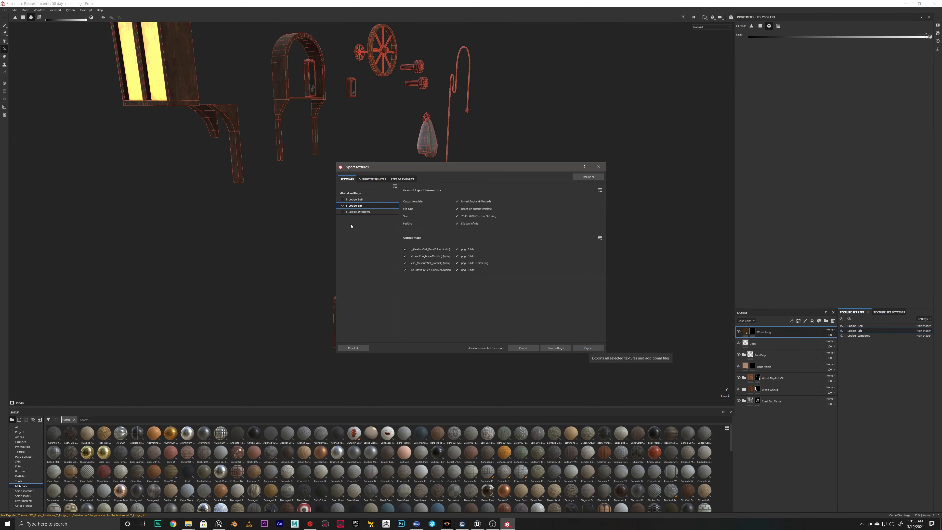
{"action": "left_click", "coordinate": [351, 193]}
{"action": "left_click", "coordinate": [589, 348]}
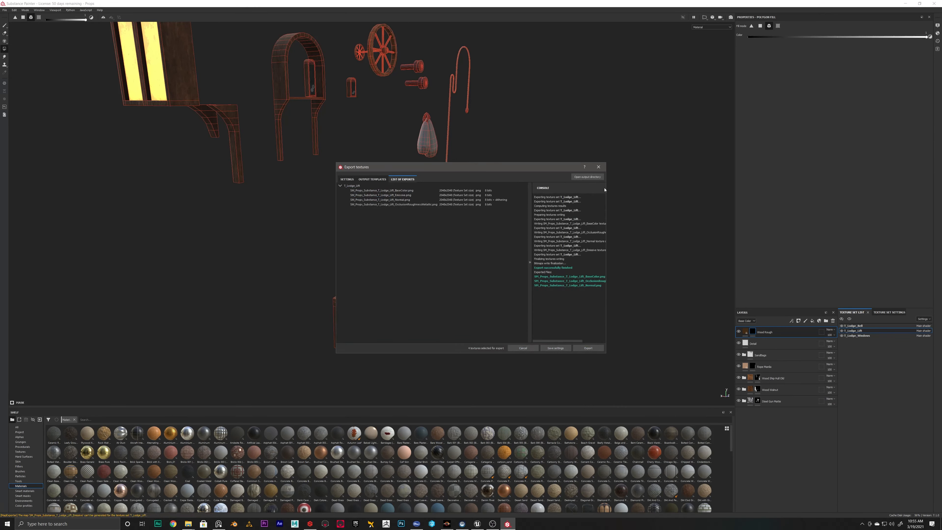
{"action": "left_click", "coordinate": [598, 167]}
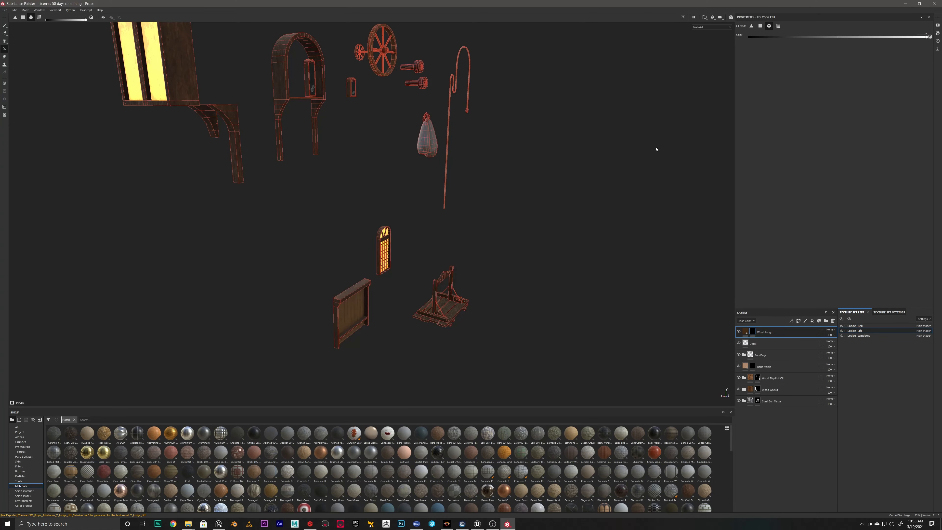
Return to Unreal Engine and reimport the T_Lodge_Lift BaseColor, Normal and OcclusionRoughnessMetallic textures in the Lodge Textures folder
{"action": "left_click", "coordinate": [904, 5]}
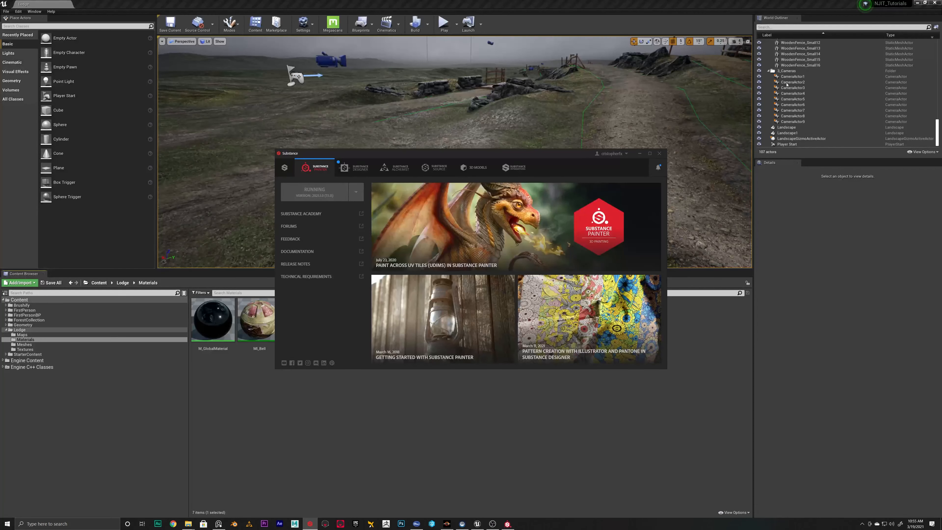
{"action": "left_click", "coordinate": [645, 155]}
{"action": "left_click", "coordinate": [28, 355]}
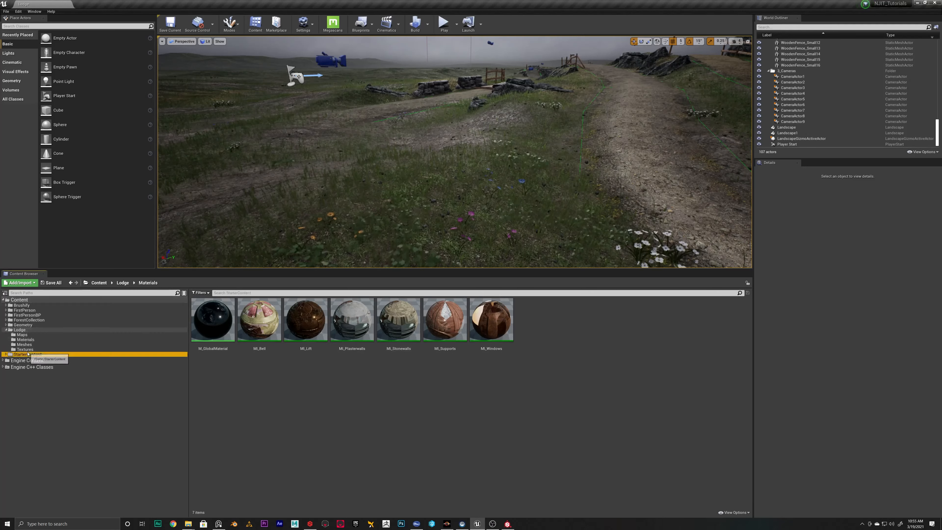
{"action": "left_click", "coordinate": [25, 349]}
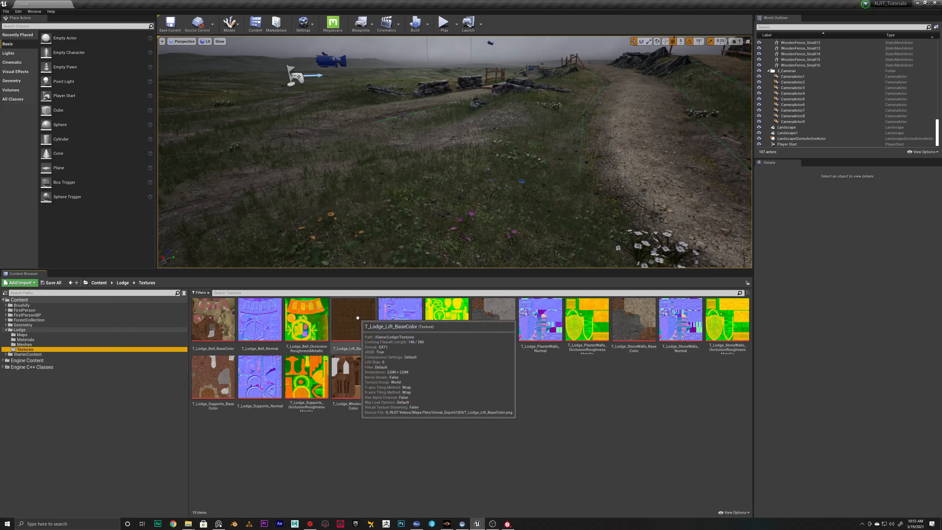
{"action": "left_click", "coordinate": [361, 327]}
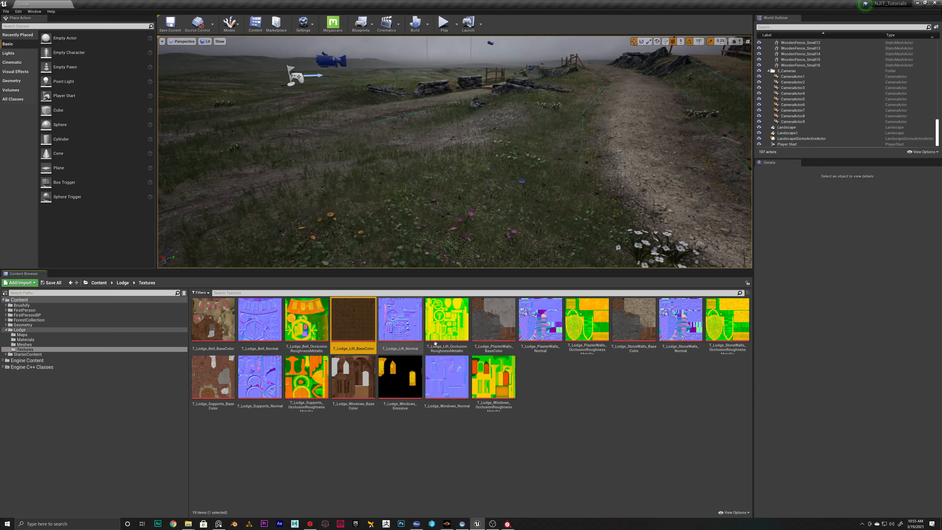
{"action": "left_click", "coordinate": [432, 322], "text": "shift"}
{"action": "right_click", "coordinate": [430, 324]}
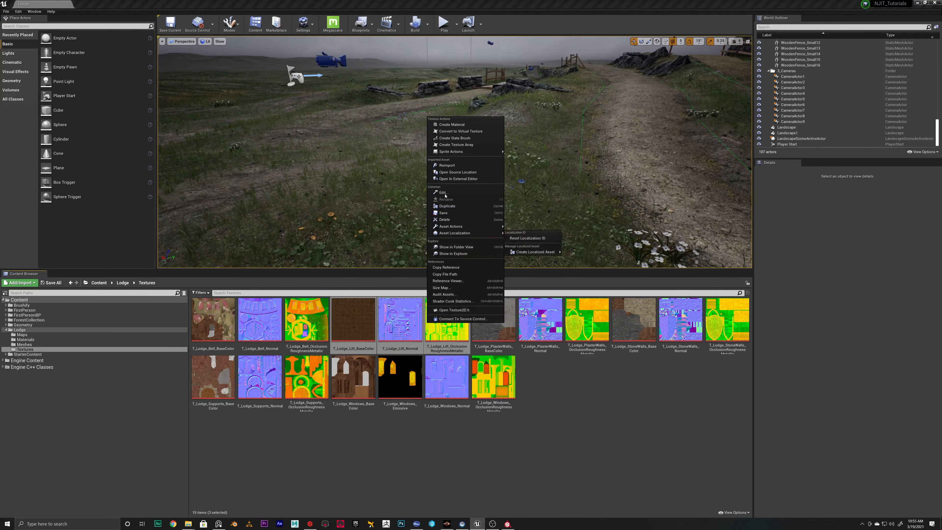
{"action": "left_click", "coordinate": [447, 166]}
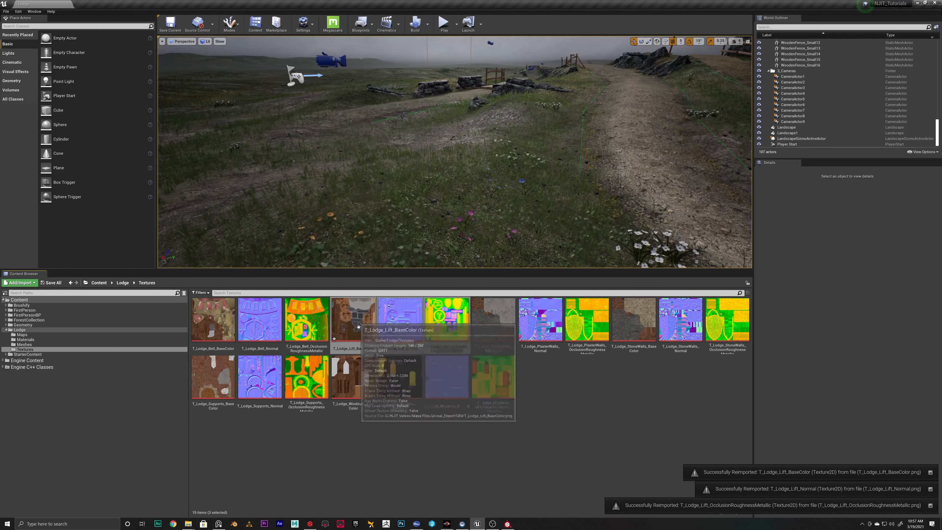
Show the Lodge Meshes folder and save the three reimported lift textures
{"action": "left_click", "coordinate": [29, 344]}
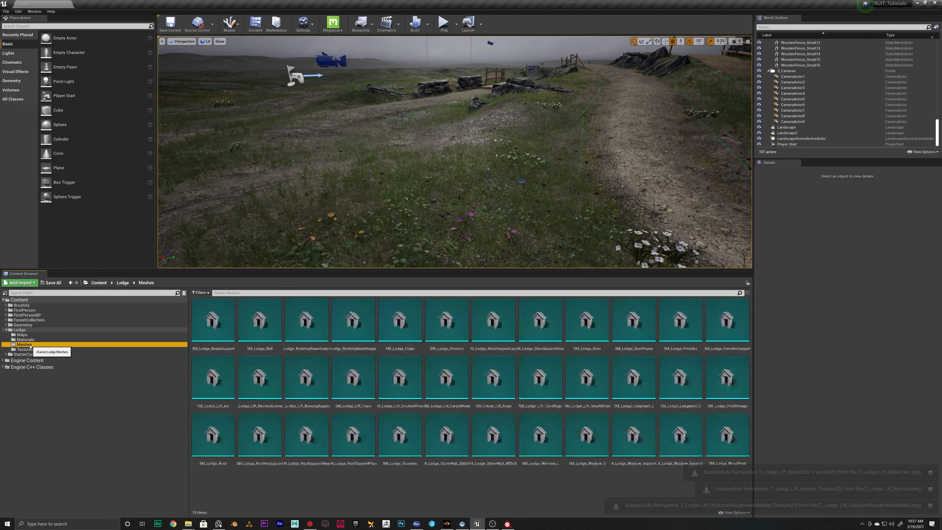
{"action": "left_click", "coordinate": [53, 283]}
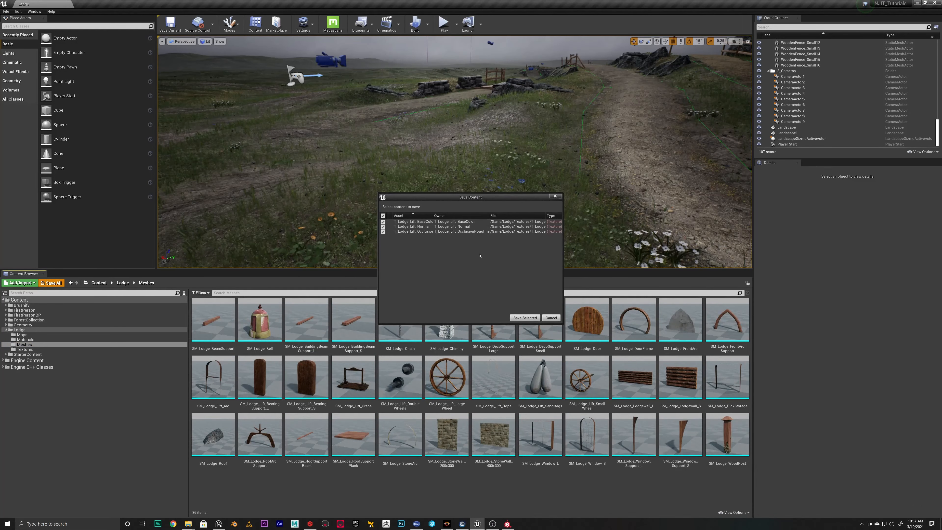
{"action": "left_click", "coordinate": [518, 318]}
Open the SM_Lodge_Lift_SandBags mesh and inspect its updated textures up close
{"action": "double_click", "coordinate": [540, 376]}
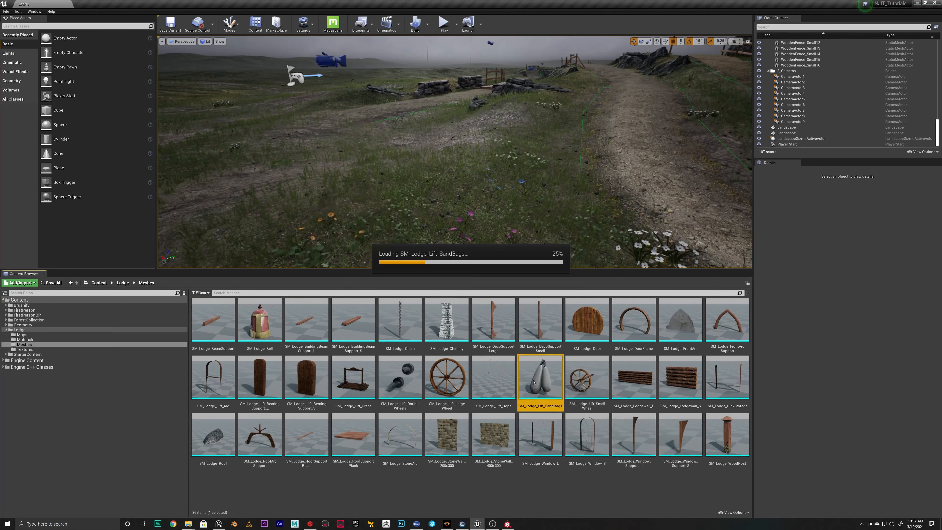
{"action": "right_click_drag", "start_coordinate": [450, 191], "coordinate": [457, 191]}
{"action": "key", "text": "w"}
{"action": "key", "text": "s"}
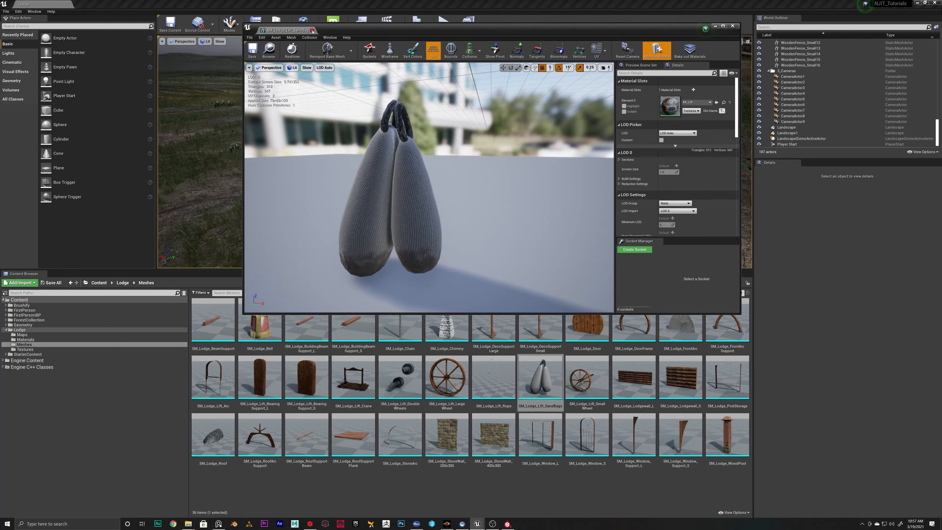